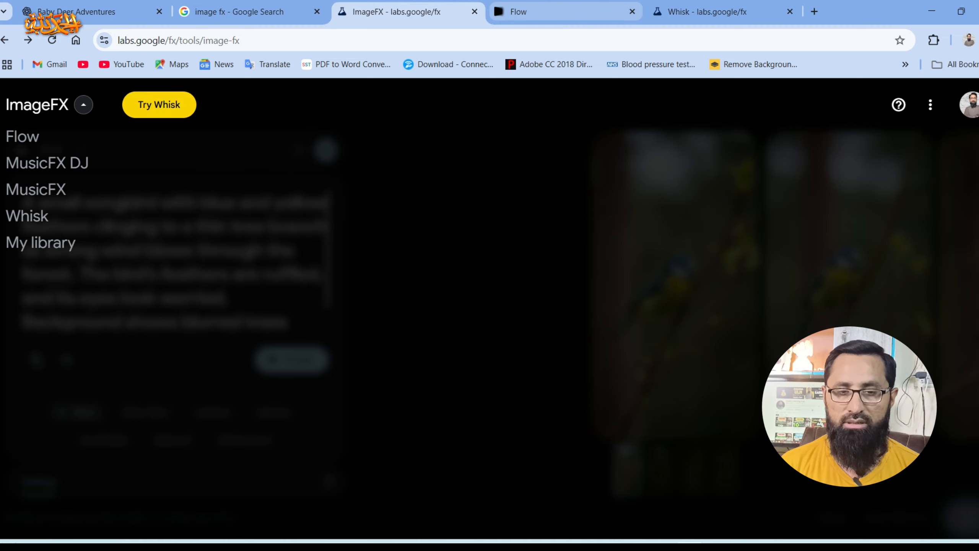
Switch to Flow and create a new project
left_click(539, 12)
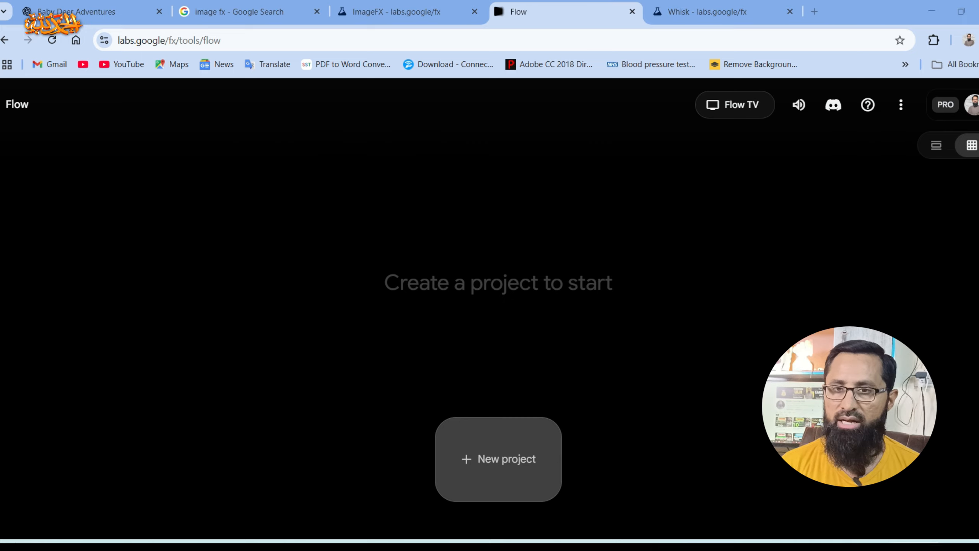
left_click(914, 546)
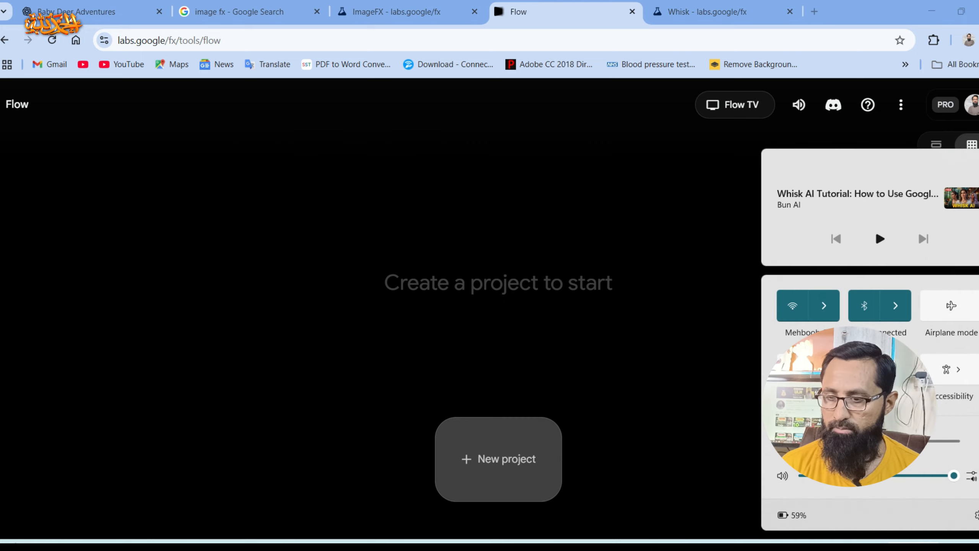
left_click(913, 546)
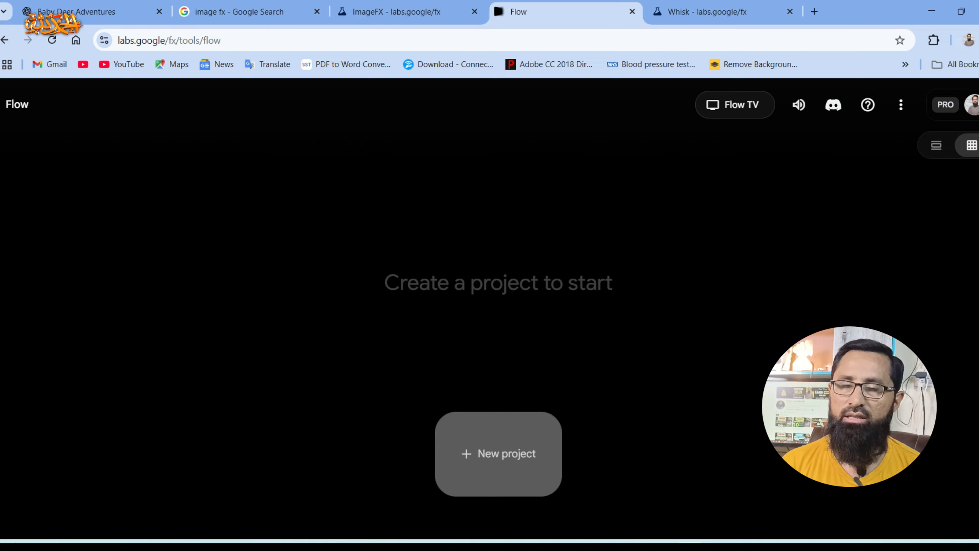
left_click(498, 453)
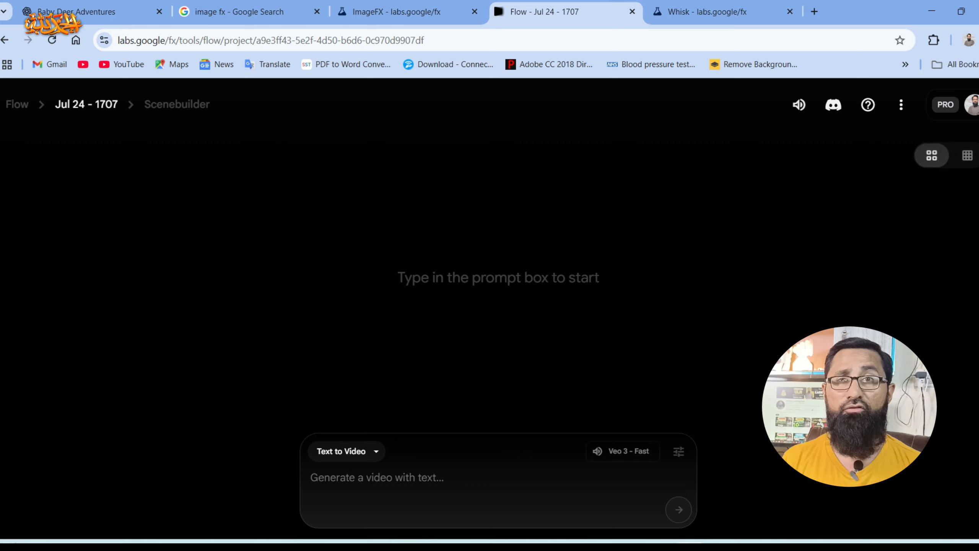
Enter a Text to Video prompt describing a small blue and yellow songbird clinging to a thin branch in strong forest wind
left_click(358, 451)
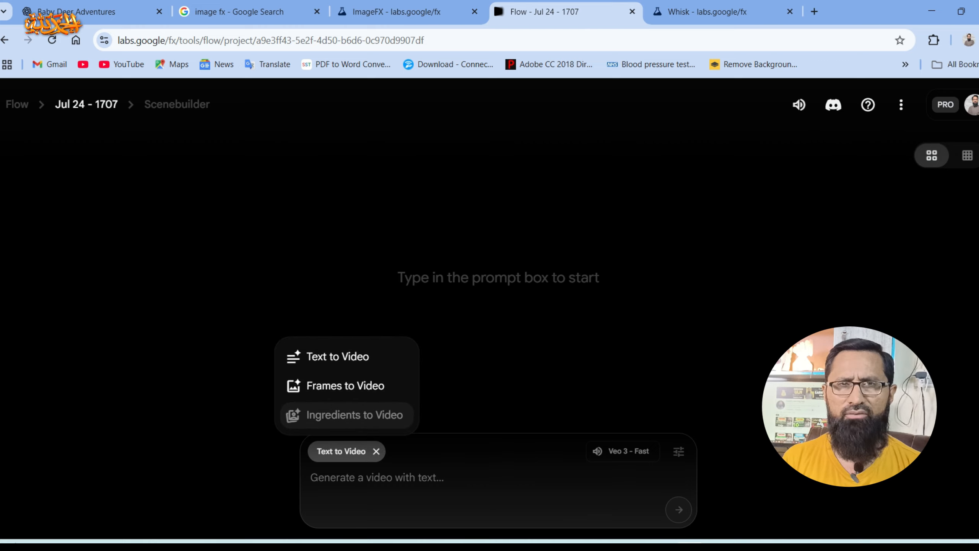
left_click(361, 452)
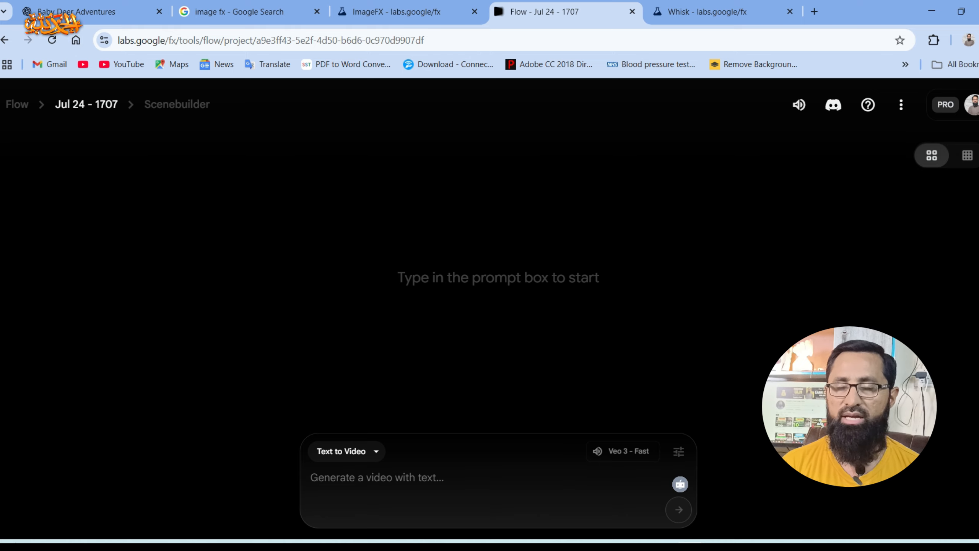
type("A small songbird with blue and yellow feathers clinging to a thin tree branch as strong wind blows through the forest. The bird’s feathers are ruffled, and its eyes look worried. Background shows blurred trees swaying")
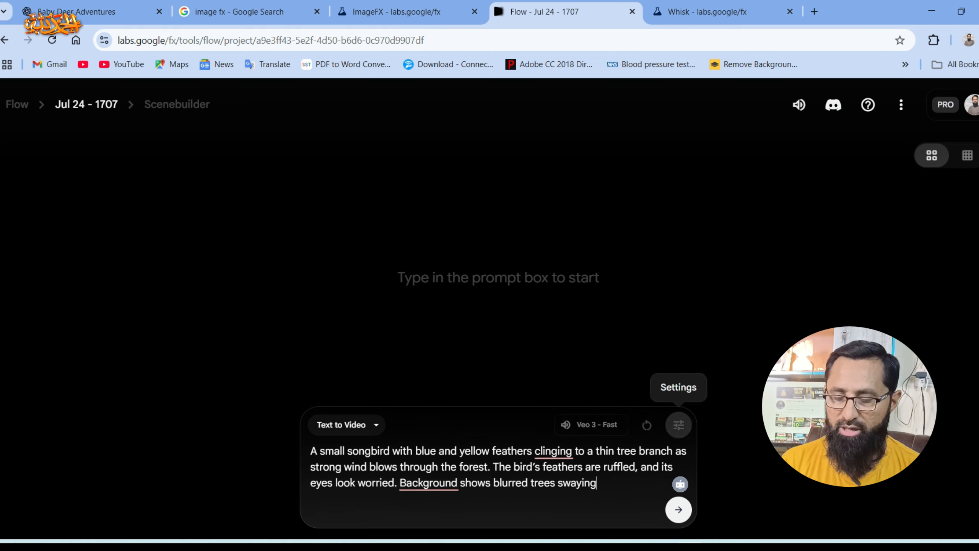
Set 2 outputs per prompt with the Veo 3 - Fast model and generate the songbird videos
left_click(678, 425)
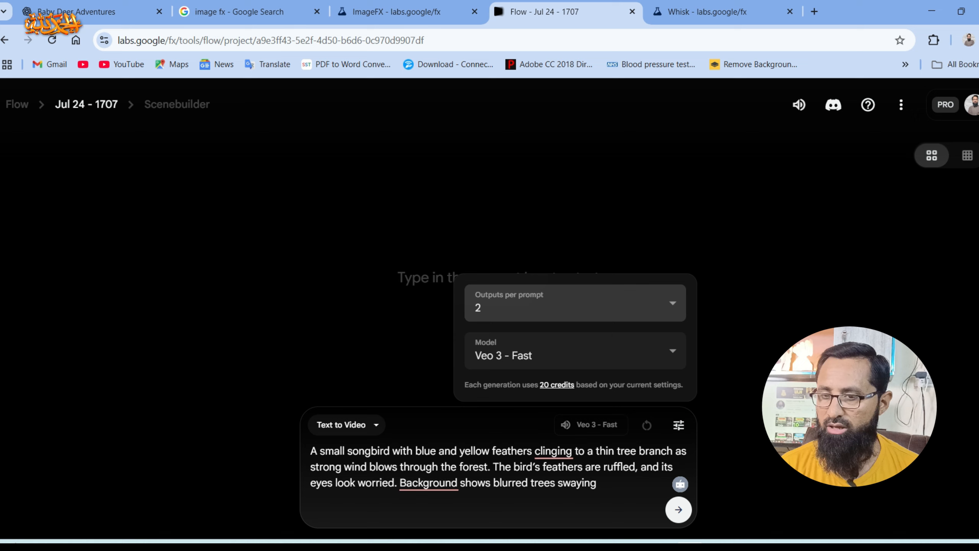
left_click(575, 303)
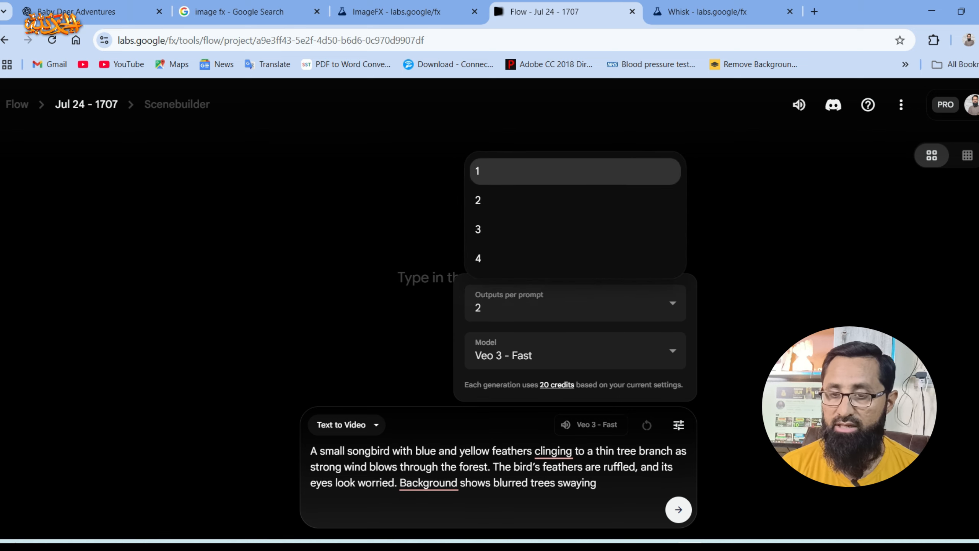
left_click(575, 199)
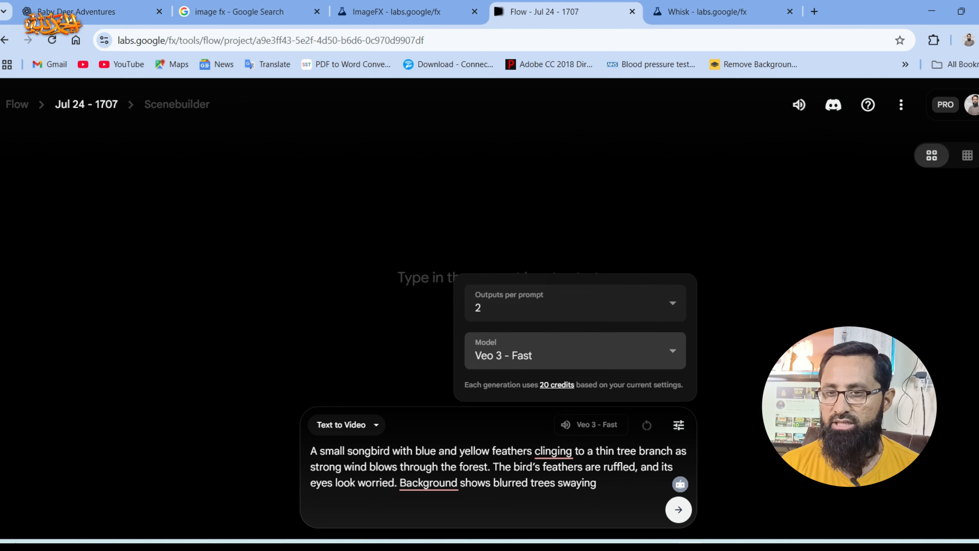
left_click(575, 350)
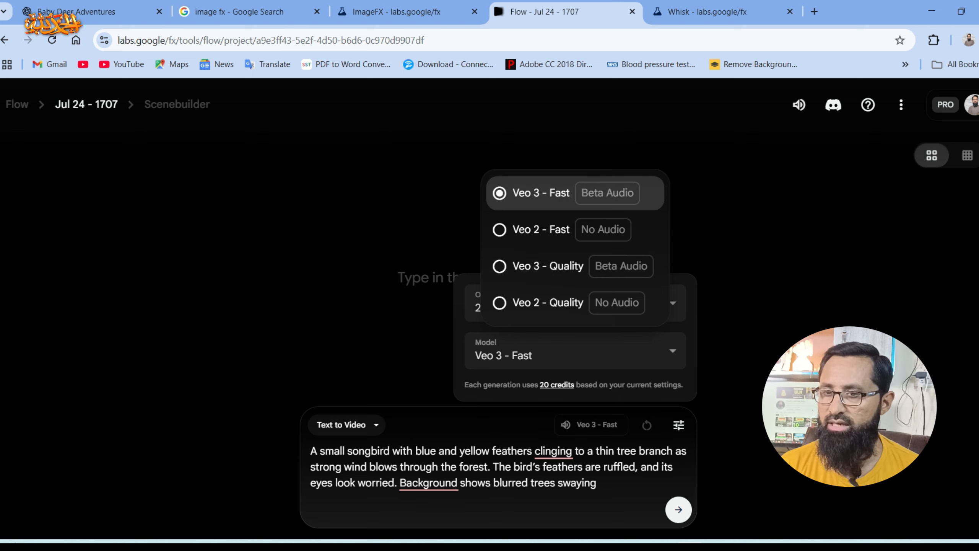
left_click(575, 193)
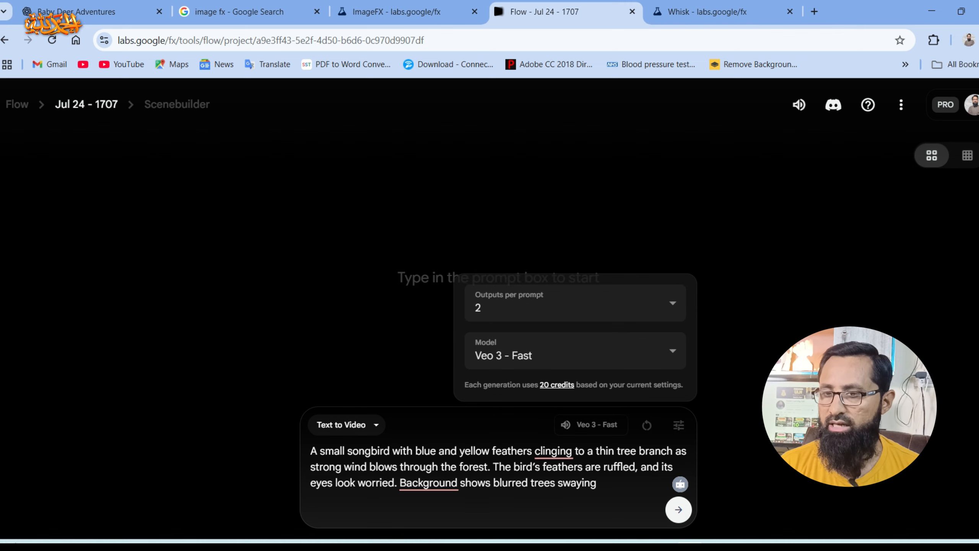
key("Return")
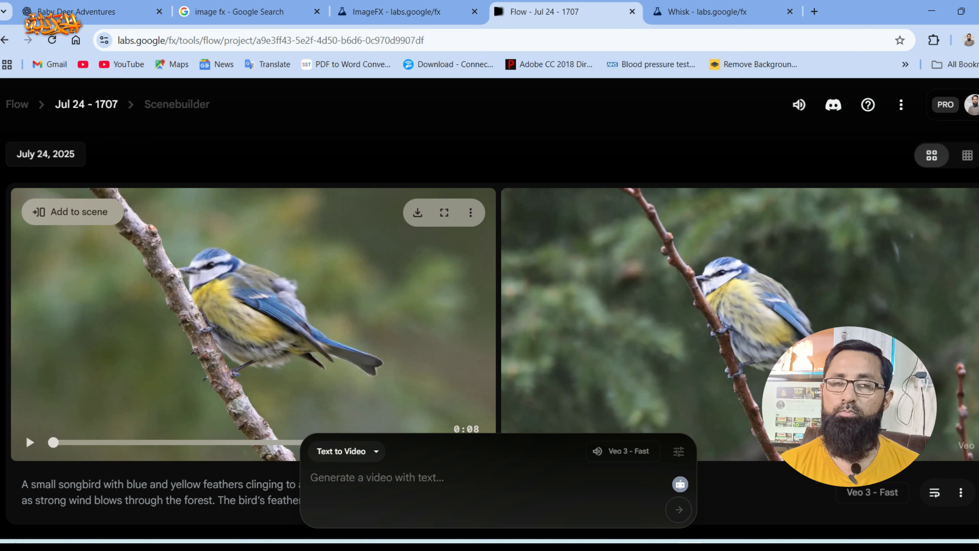
Play the first generated songbird clip and check its additional options
left_click(29, 442)
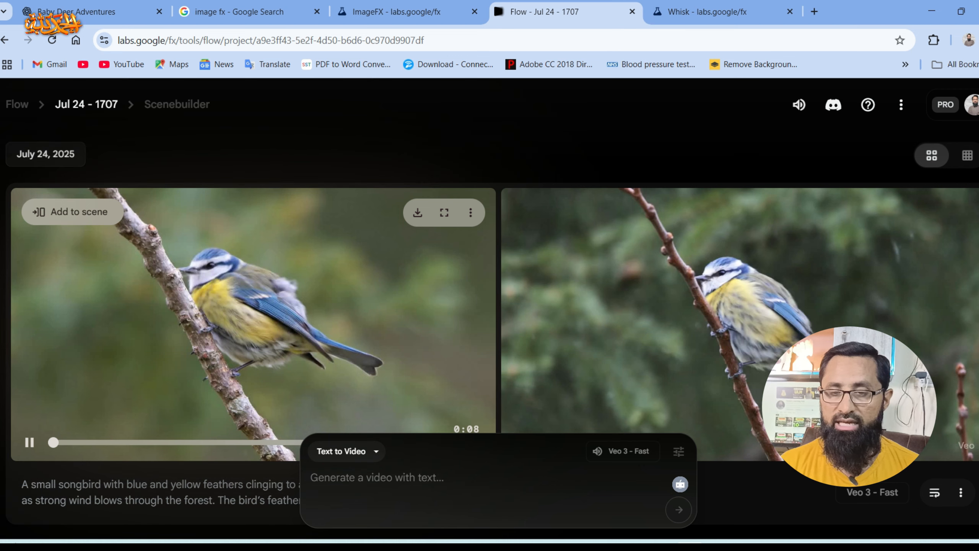
left_click(30, 442)
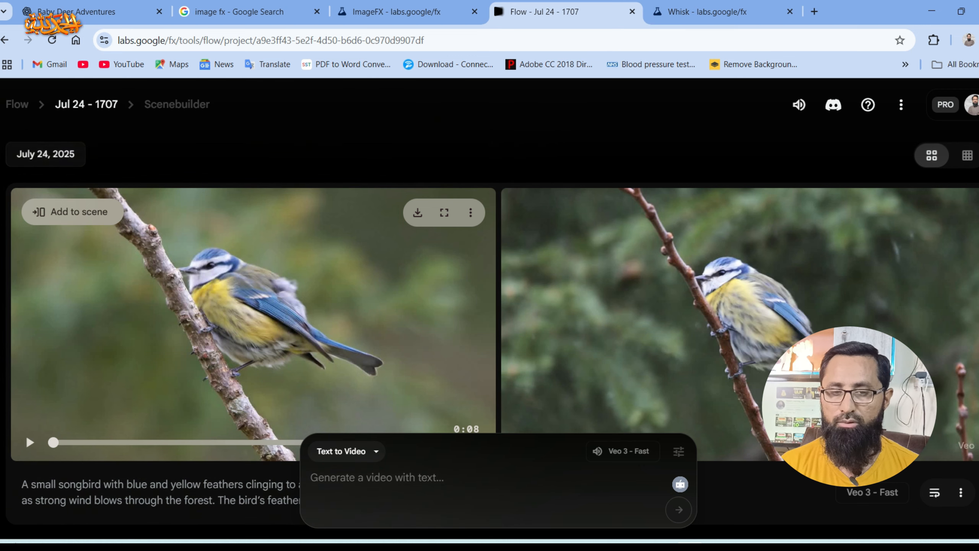
left_click(29, 443)
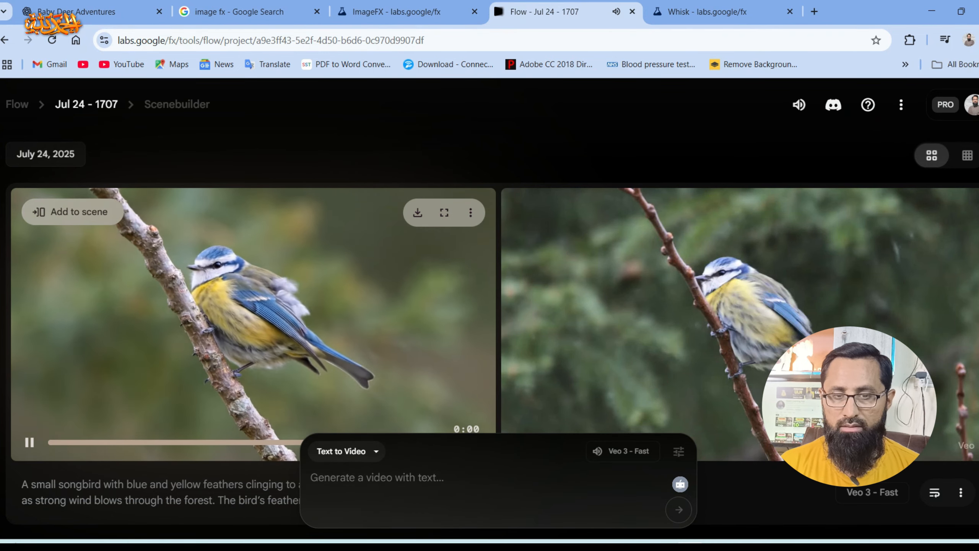
key("space")
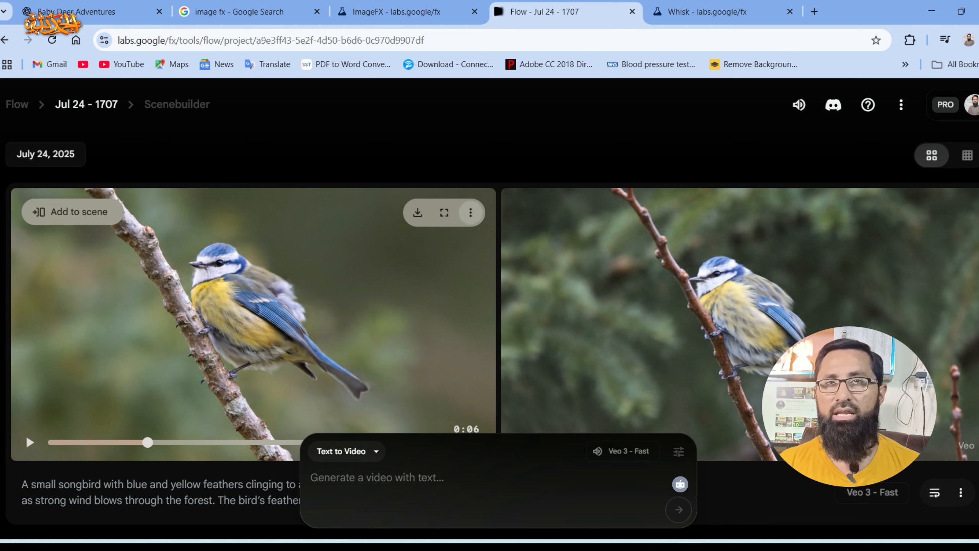
left_click(470, 212)
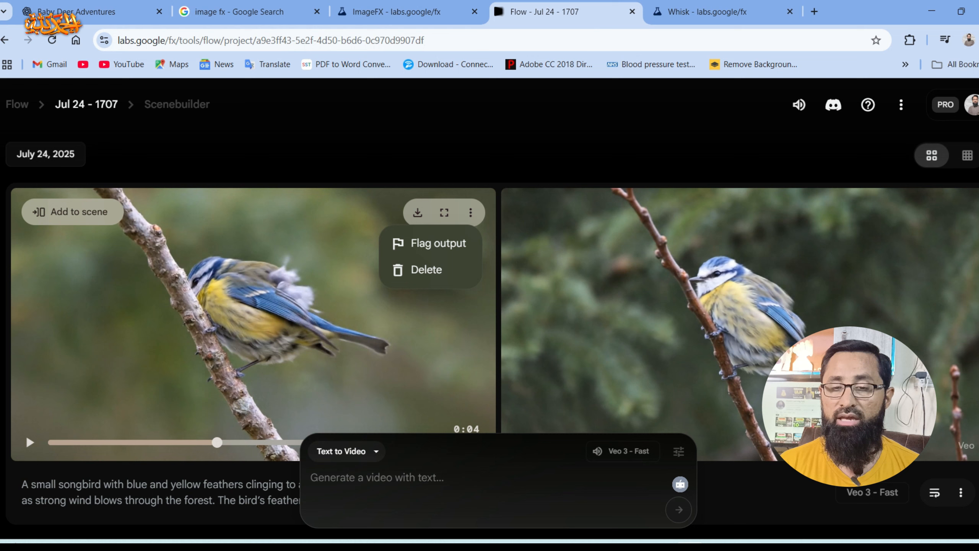
key("Escape")
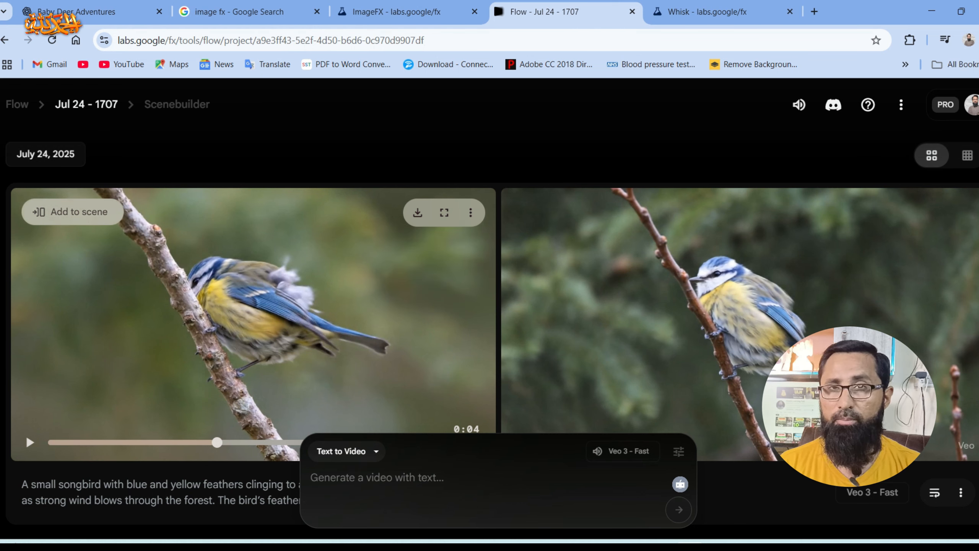
Add the first songbird clip to the scene and open it in Scenebuilder
left_click(71, 212)
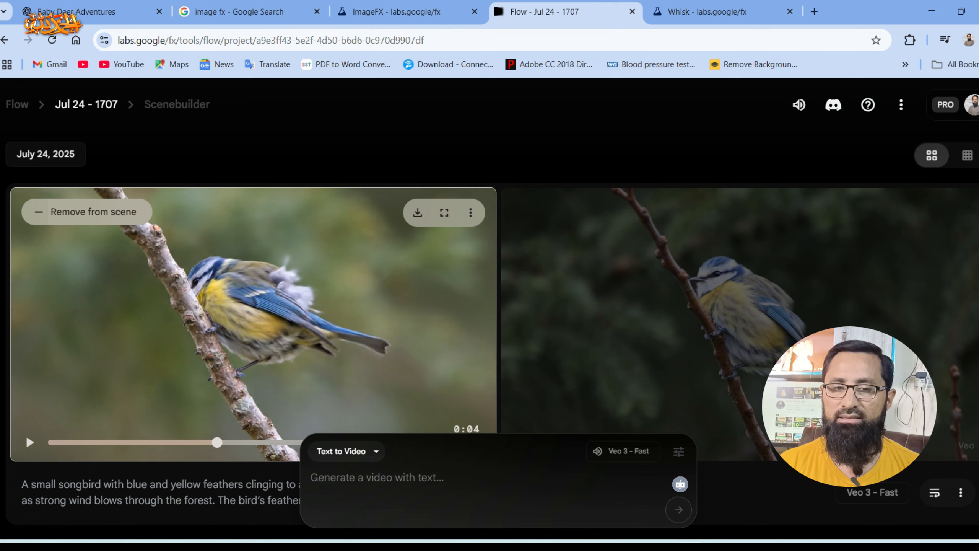
left_click(177, 104)
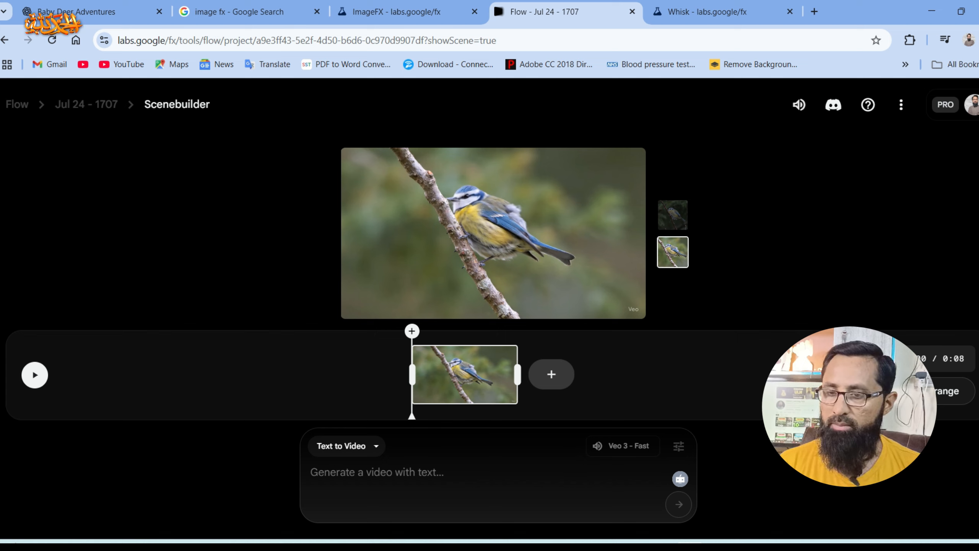
Add a Jump to shot after the clip with the prompt "it is flying on the sky" and generate it with Veo 3 - Quality
left_click(552, 374)
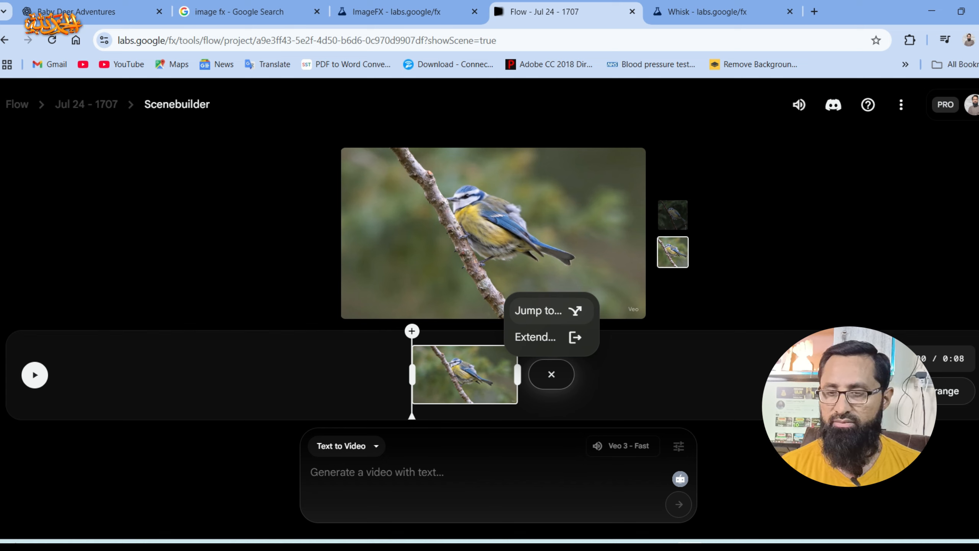
left_click(538, 310)
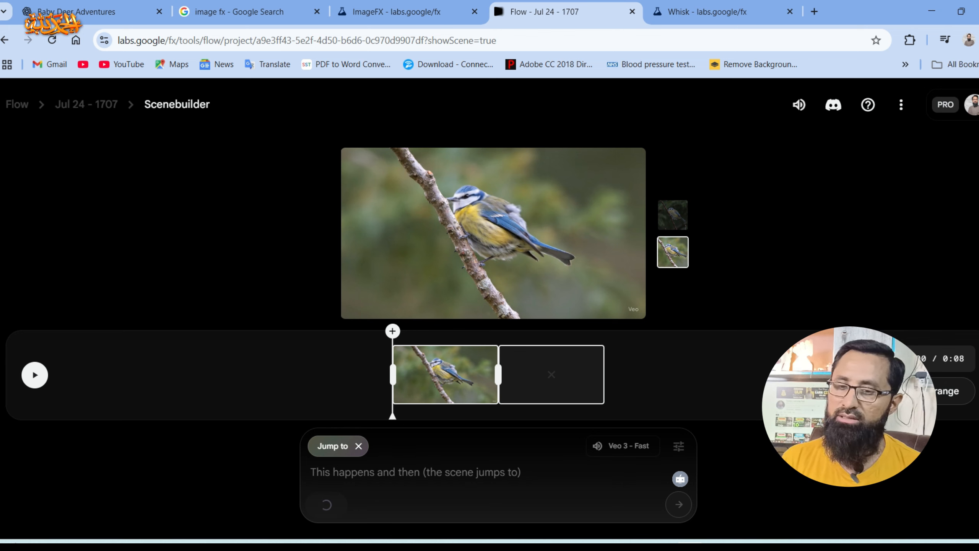
type("it is")
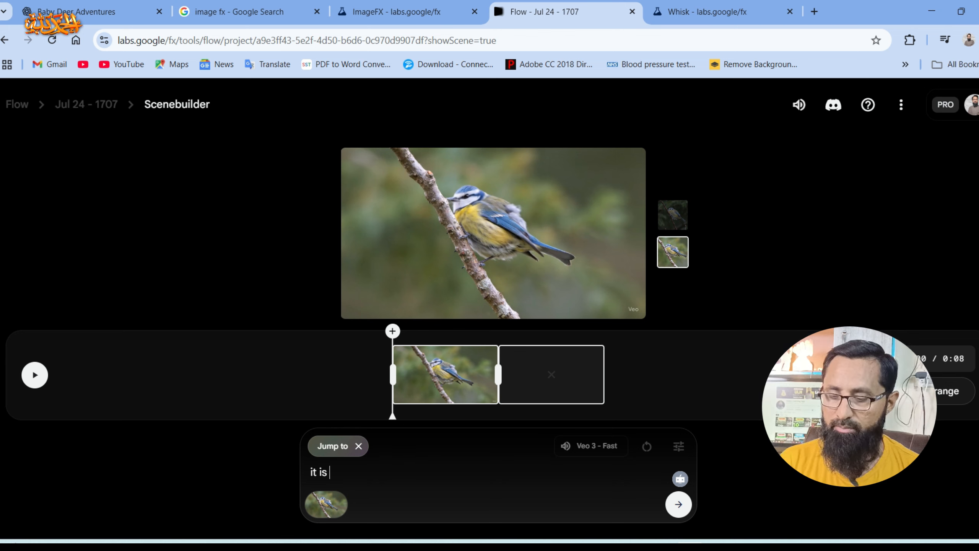
type(" flyin")
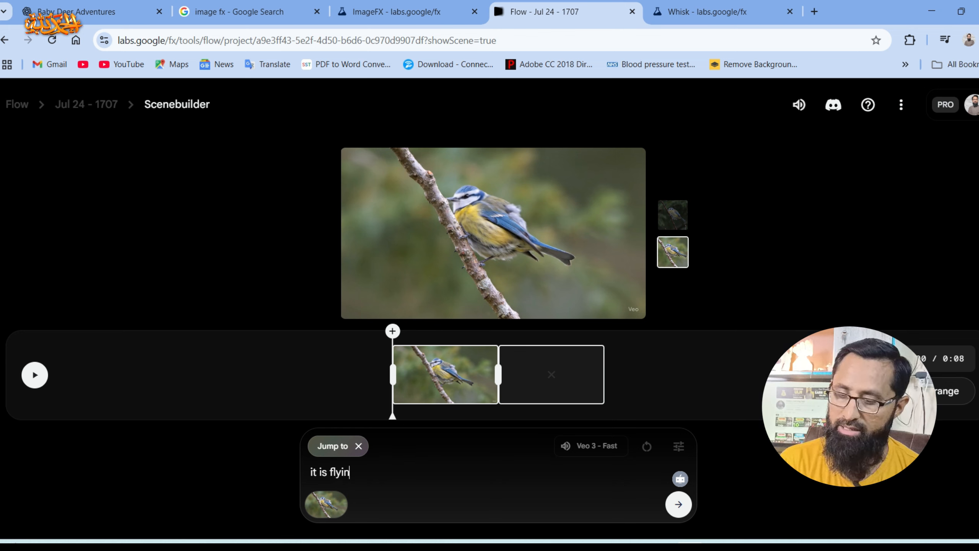
type("g on the sky")
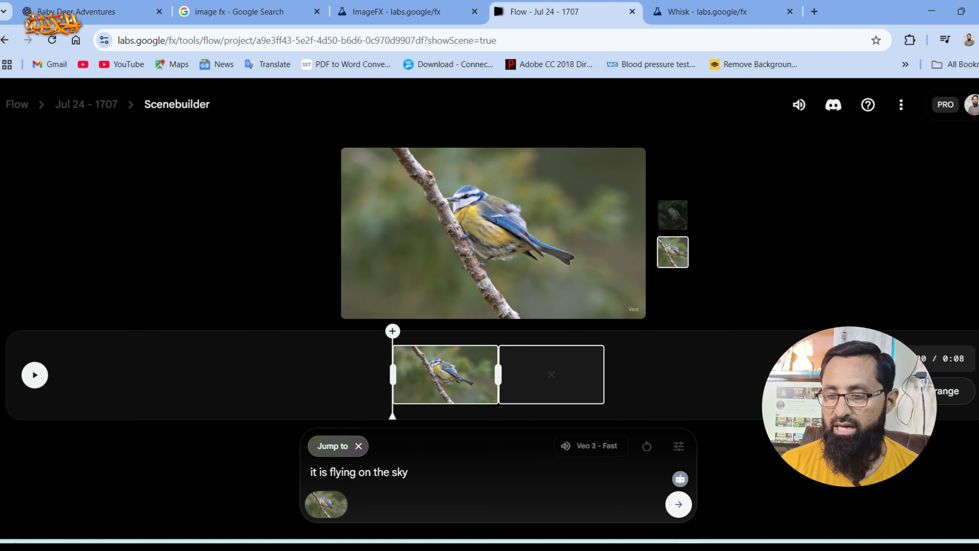
key("Return")
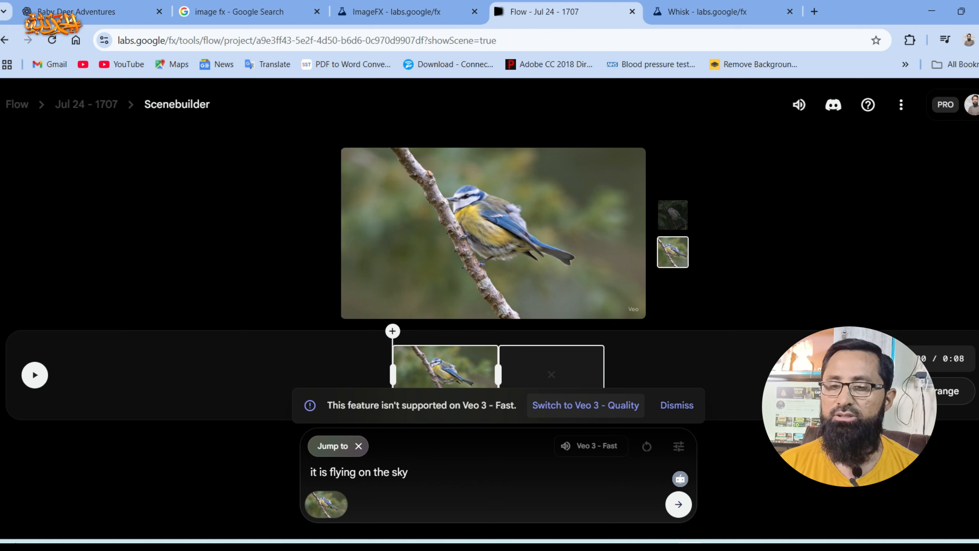
left_click(585, 405)
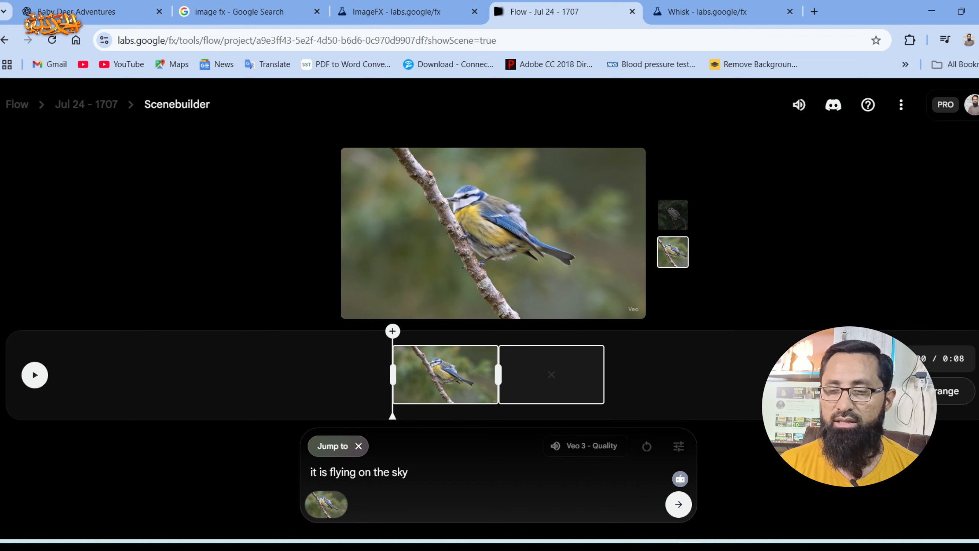
key("Return")
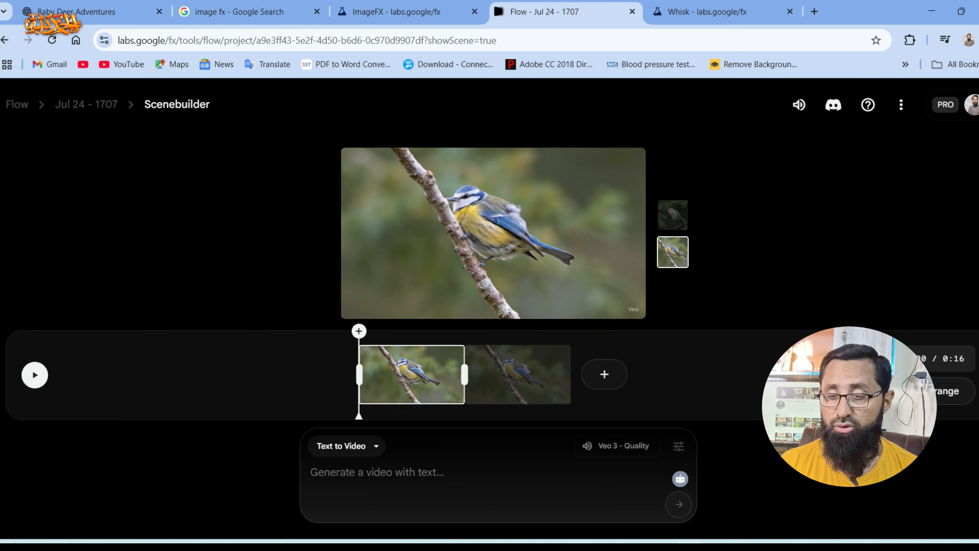
Play the assembled scene through to the flying-bird shot
key("space")
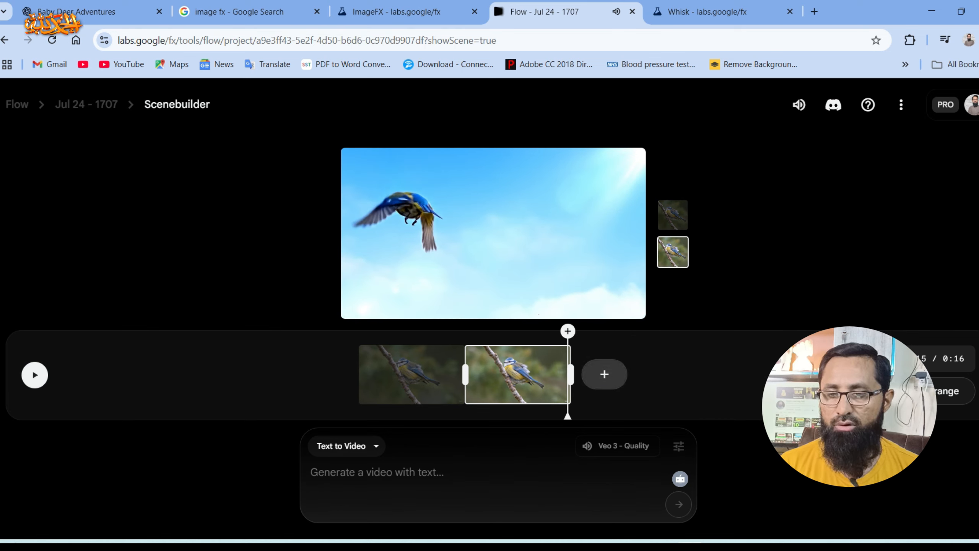
left_click(604, 374)
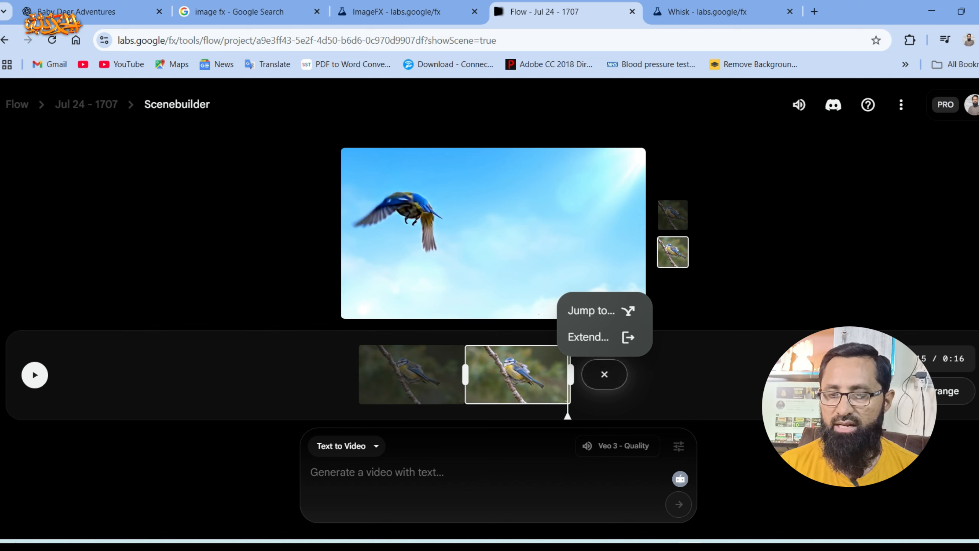
Extend the first songbird clip with the prompt "it is eating insects" and generate the shot with Veo 2 - Fast
left_click(413, 374)
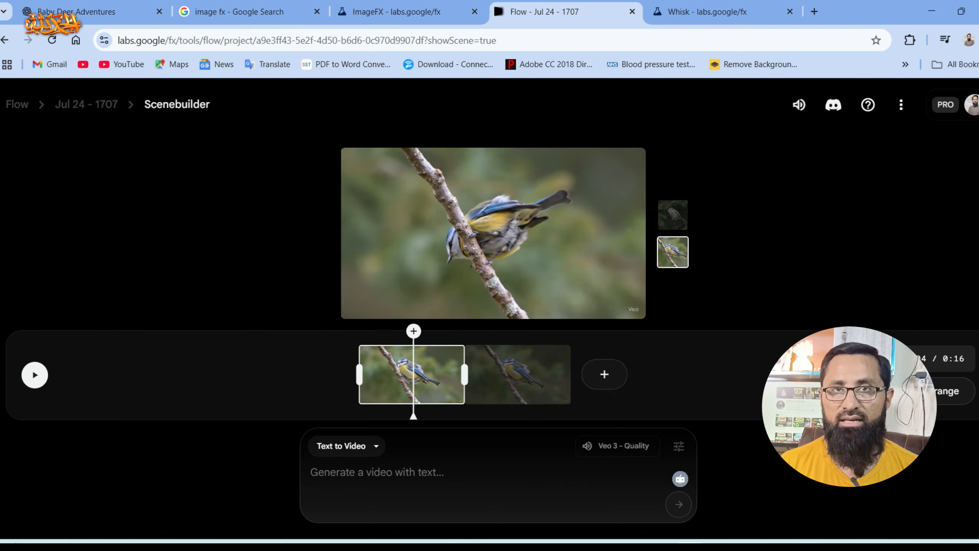
left_click(604, 374)
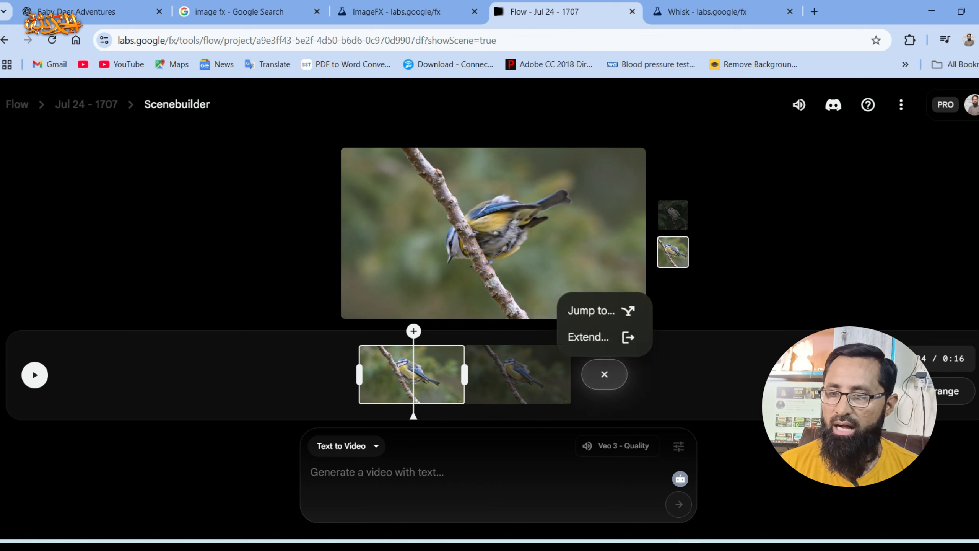
left_click(589, 336)
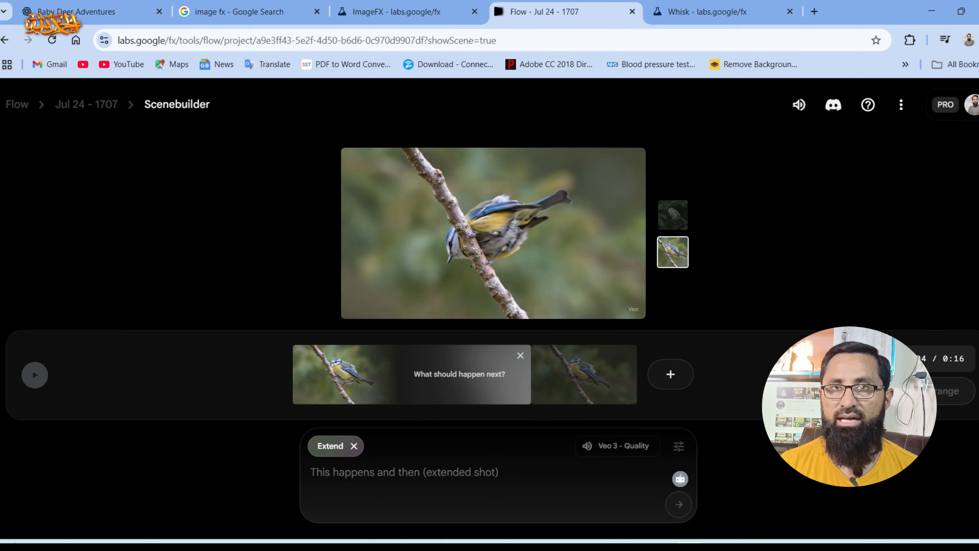
type("it ")
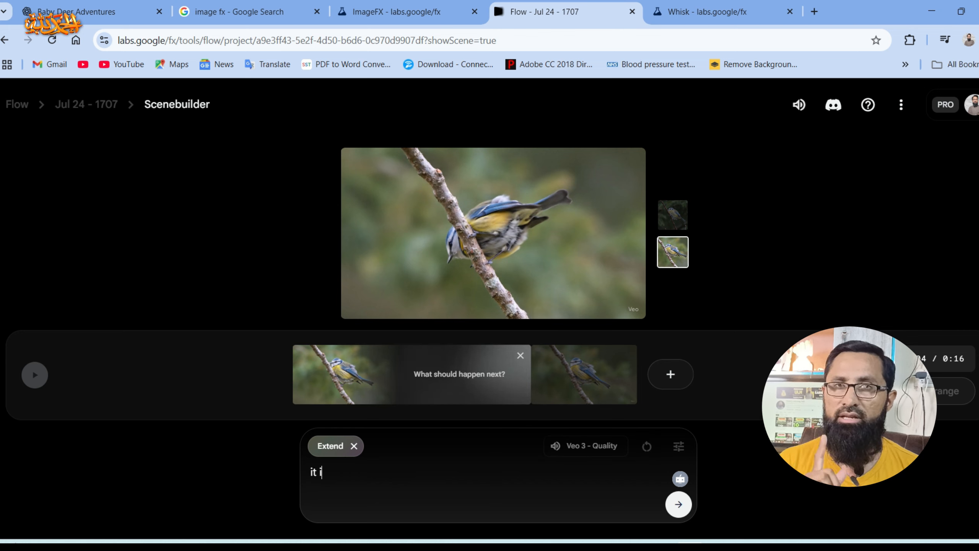
type("is eating insects")
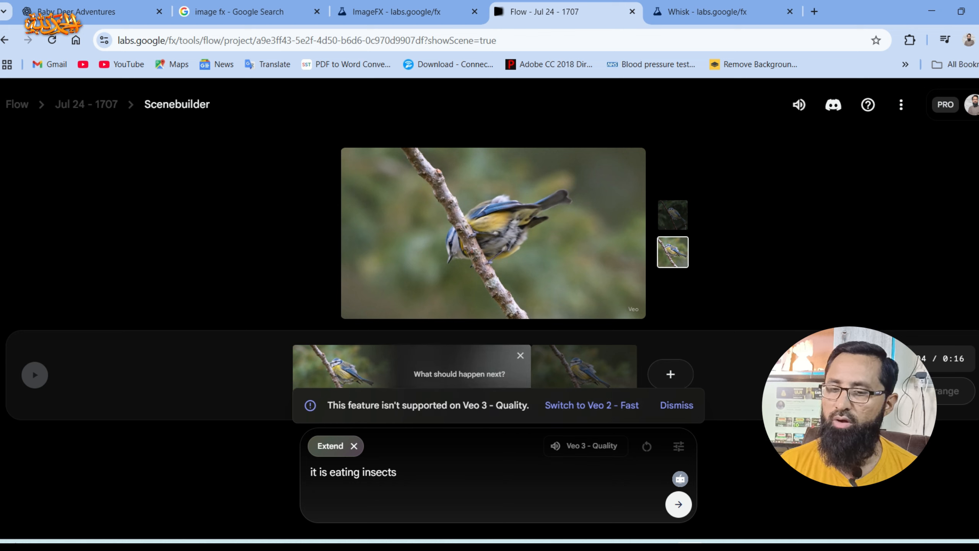
left_click(591, 405)
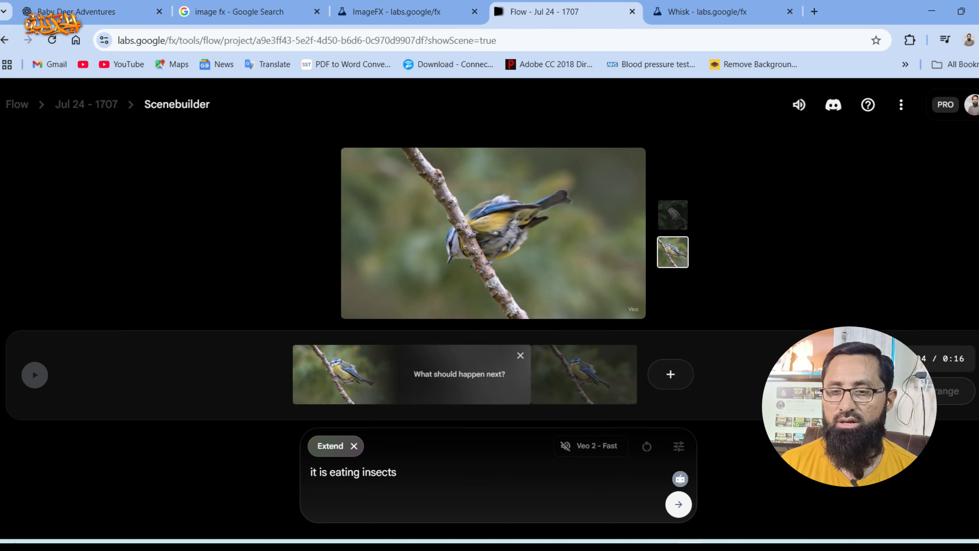
key("Return")
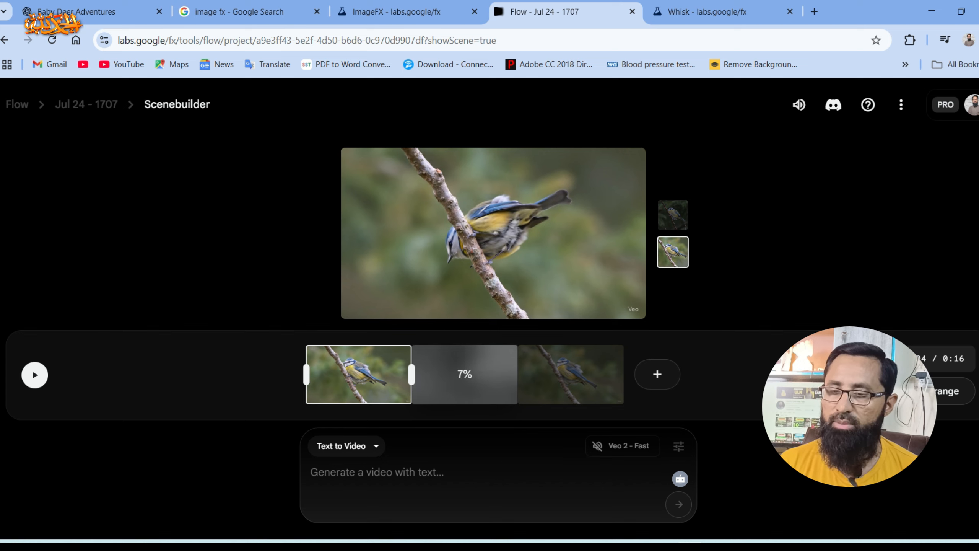
Switch to ImageFX and look through its list of other Google Labs tools
left_click(707, 11)
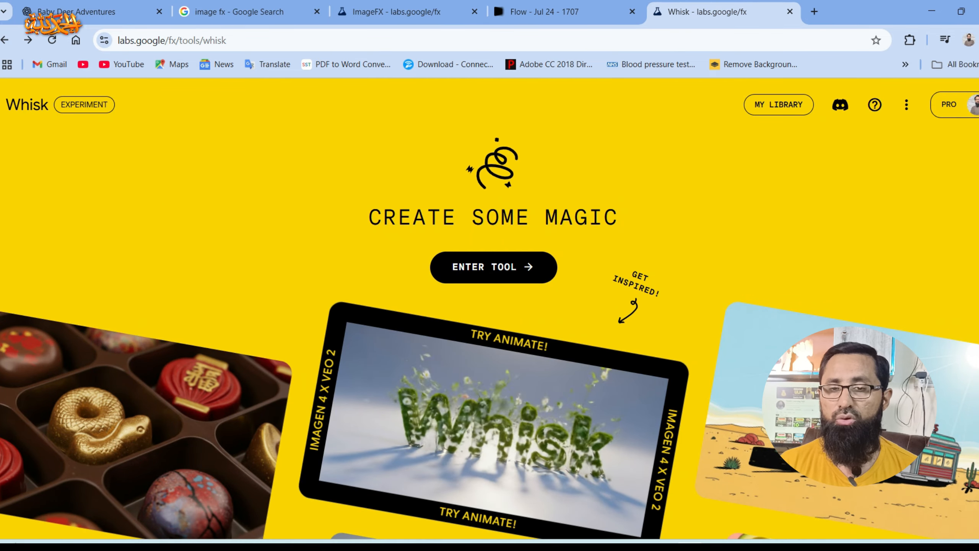
left_click(397, 12)
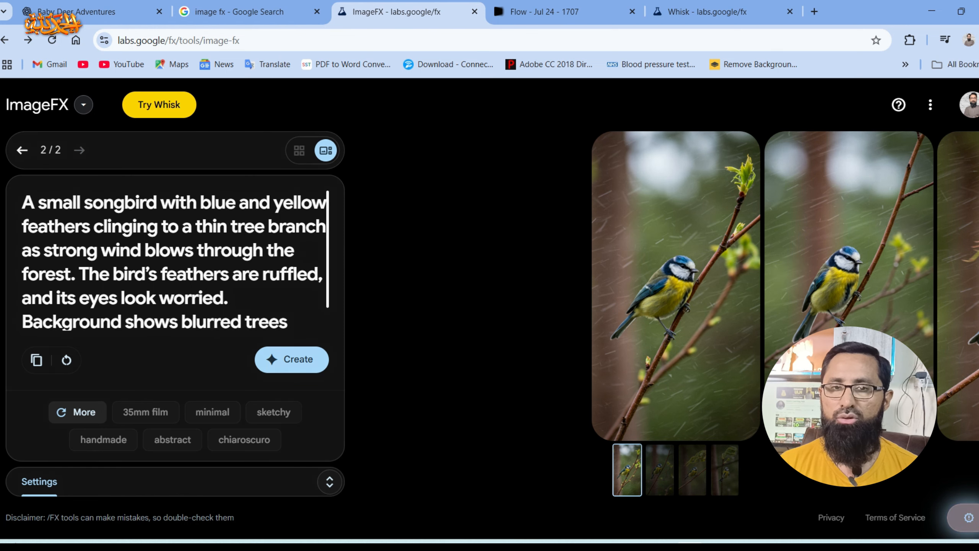
left_click(83, 104)
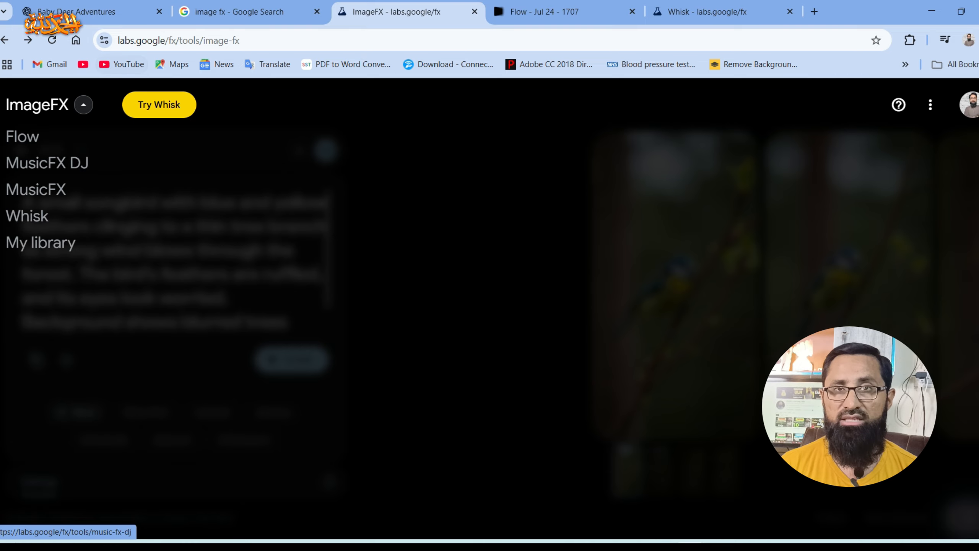
left_click(84, 105)
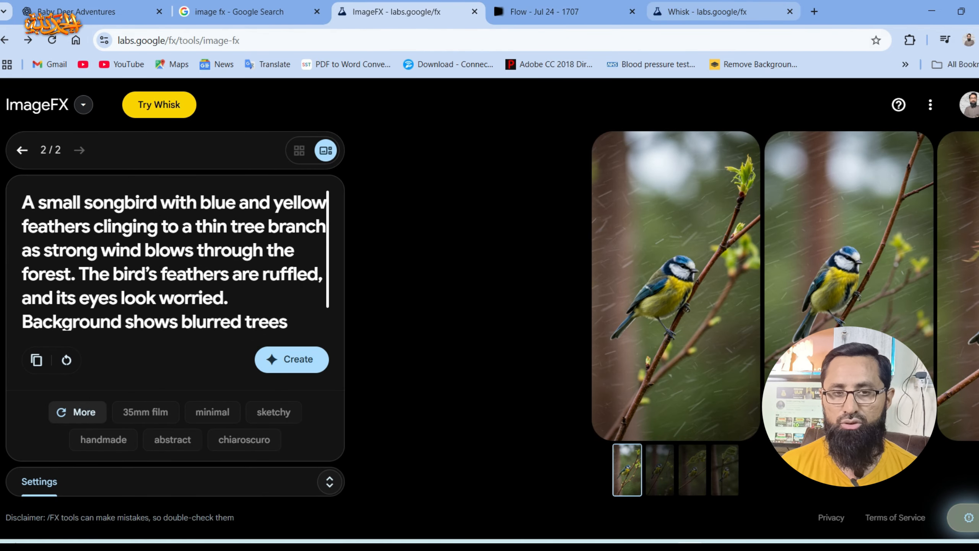
Switch to Whisk, enter the tool and choose the Landscape aspect ratio
left_click(705, 11)
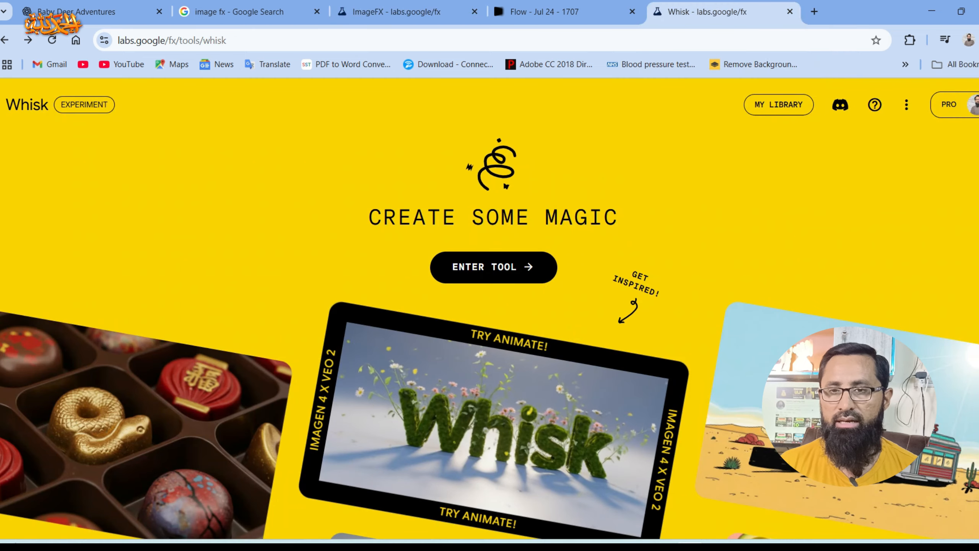
left_click(493, 267)
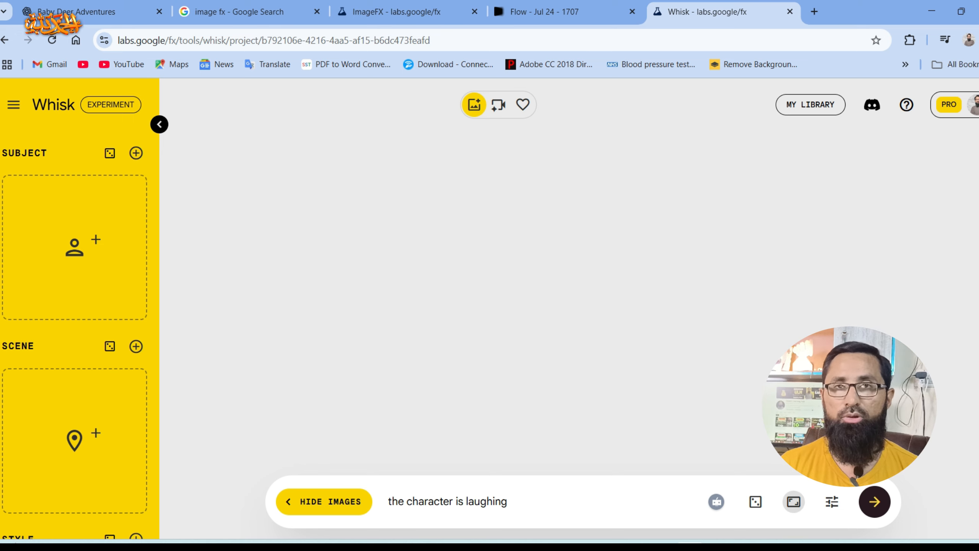
left_click(794, 502)
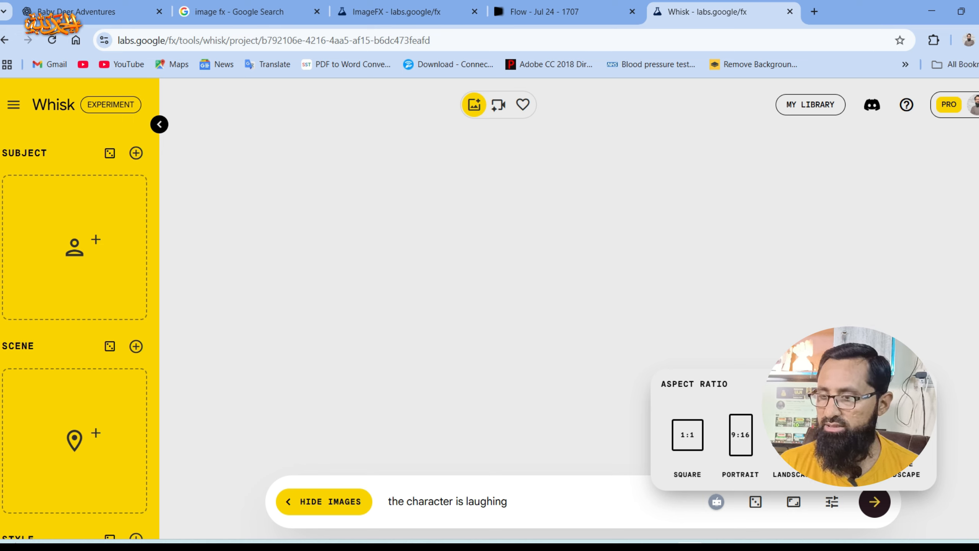
left_click(794, 435)
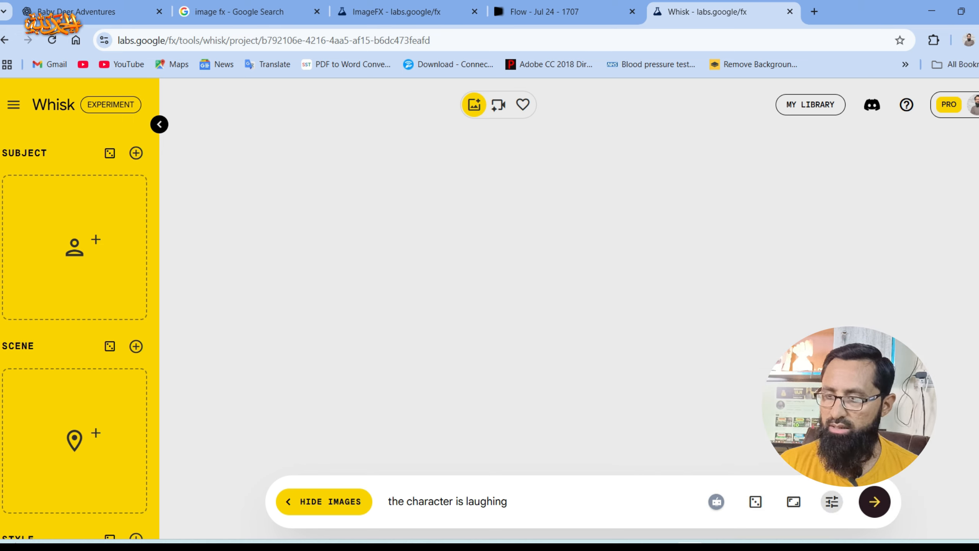
Check the seed and quality options in Whisk's generation settings
left_click(832, 502)
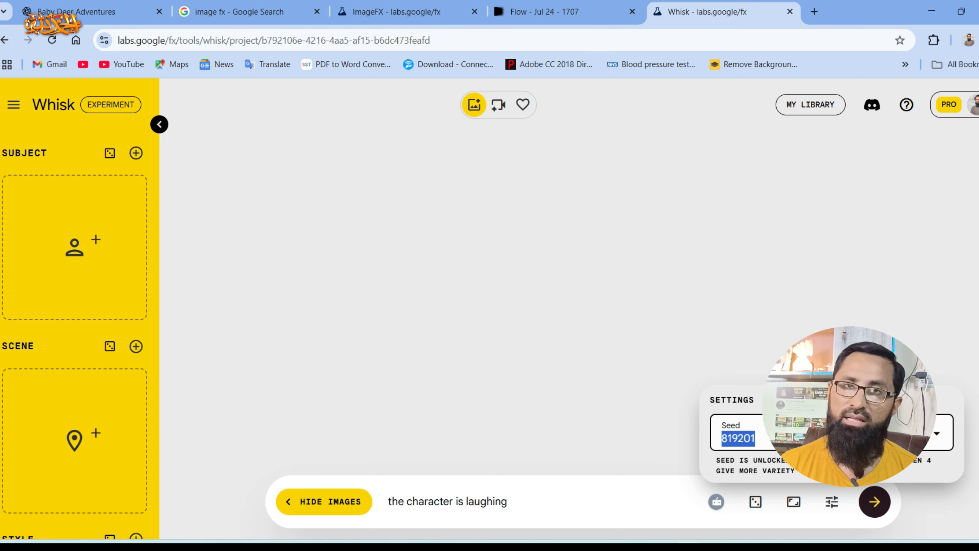
left_click(898, 433)
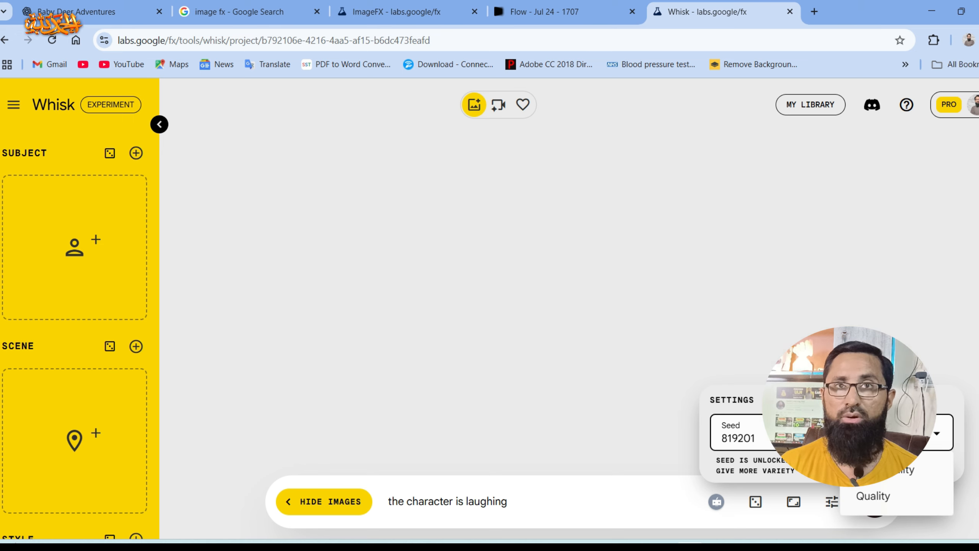
left_click(882, 469)
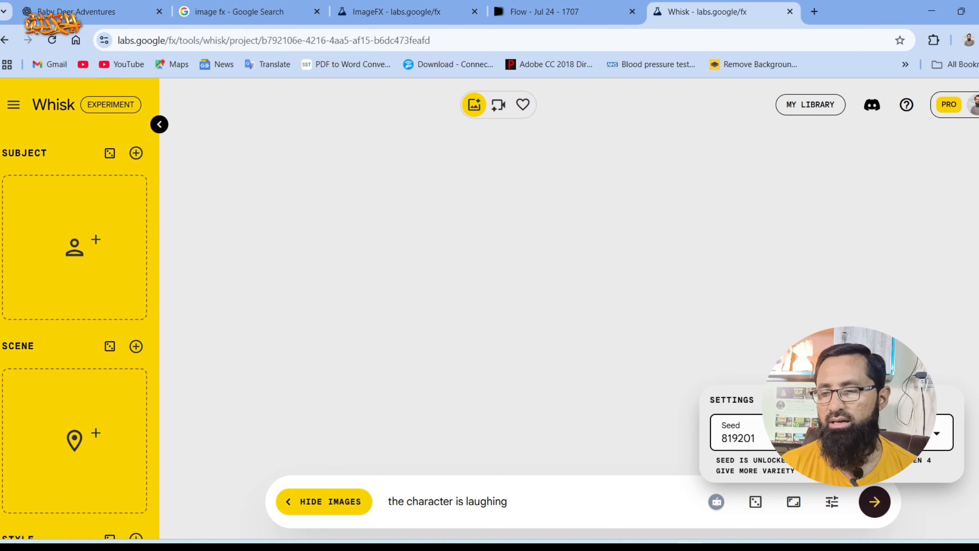
left_click(859, 360)
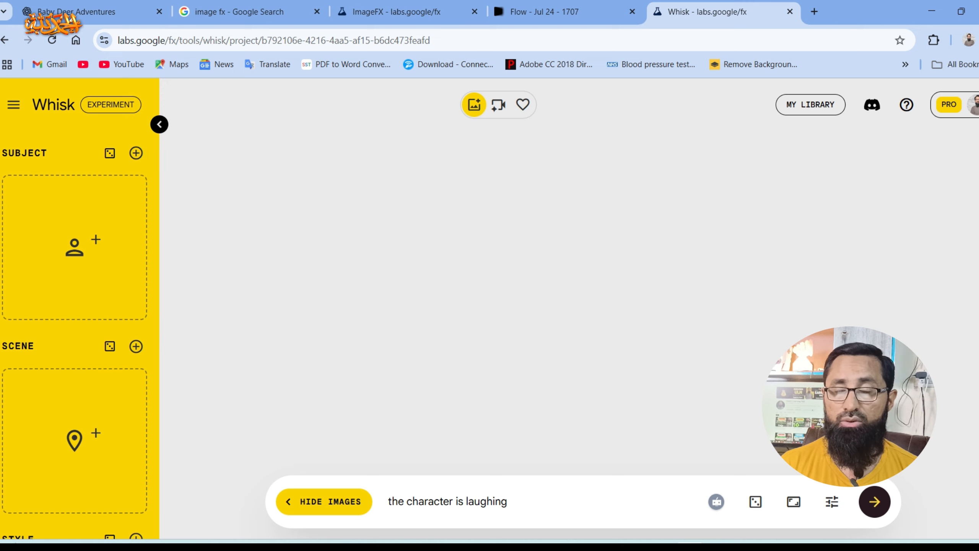
Collapse and reopen the image inputs, and delete the abstract image from the Style slot
left_click(324, 502)
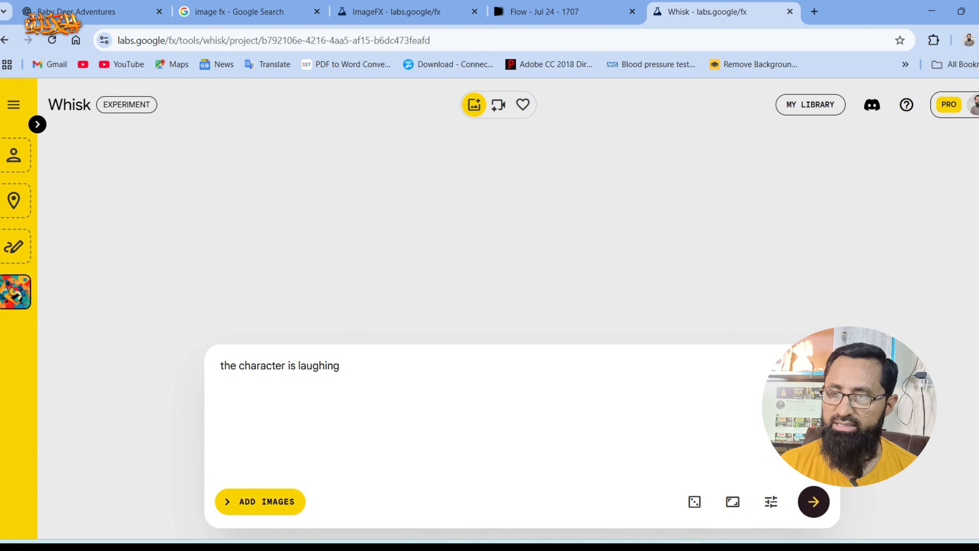
left_click(38, 124)
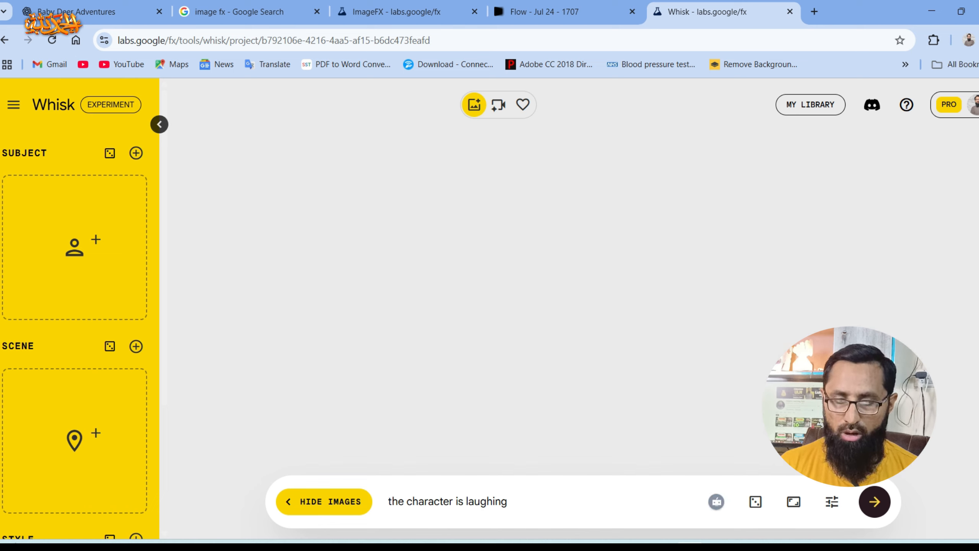
mouse_move(75, 246)
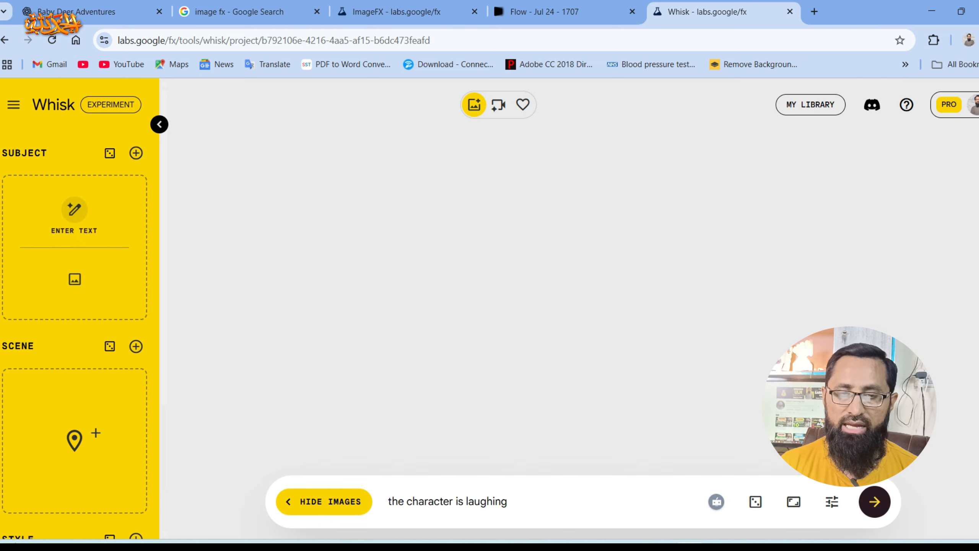
scroll(74, 440, "down", 5)
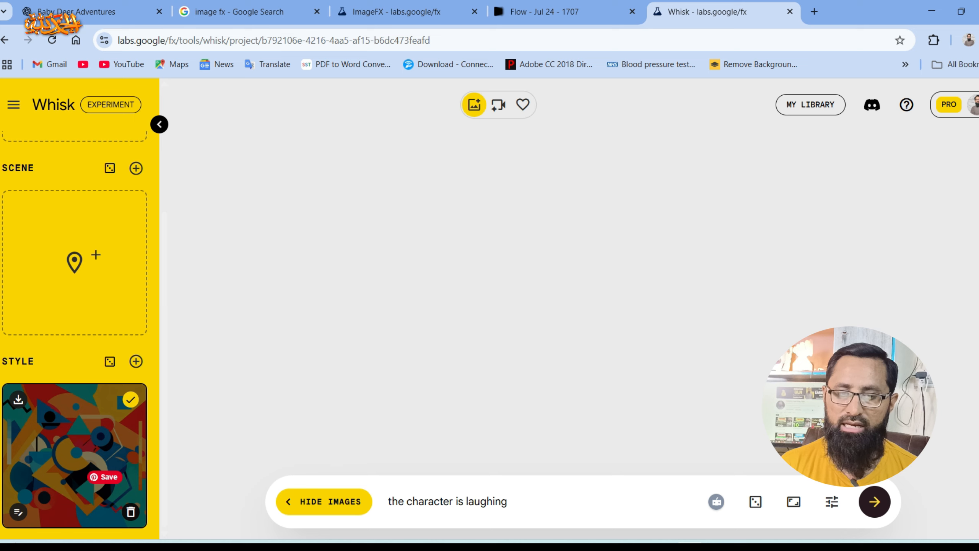
left_click(131, 512)
scroll(75, 277, "up", 3)
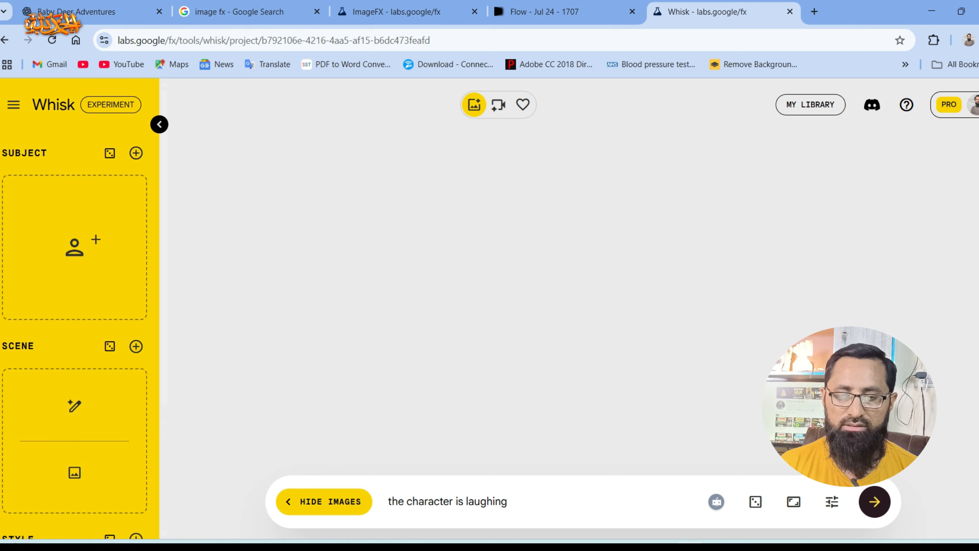
Examine the text and image upload options of the Subject, Scene and Style slots, and collapse the image inputs
scroll(75, 277, "down", 3)
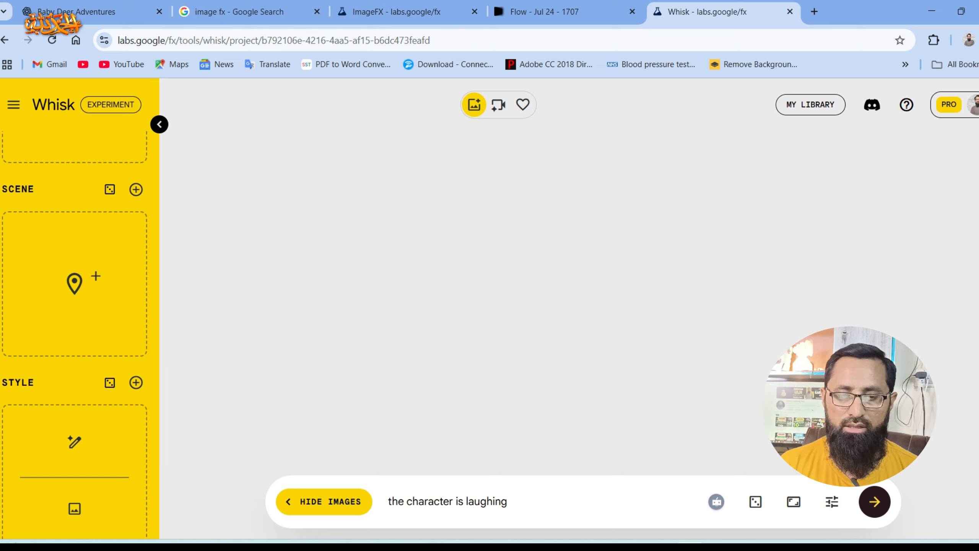
scroll(79, 309, "up", 4)
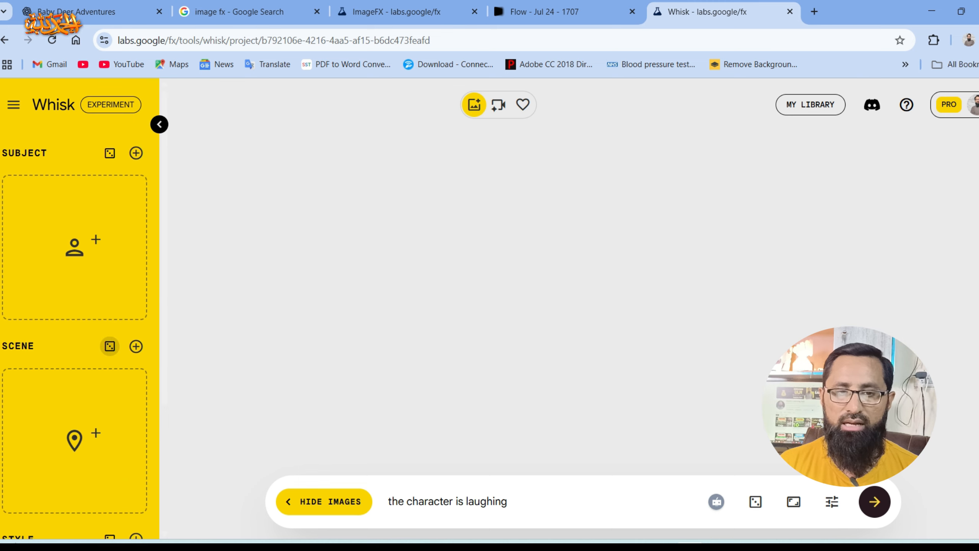
mouse_move(75, 212)
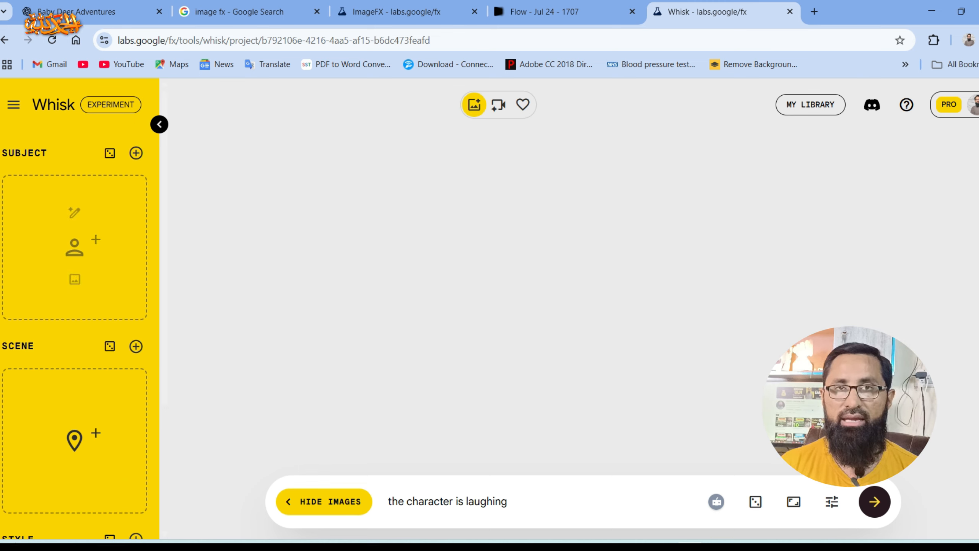
scroll(74, 367, "down", 4)
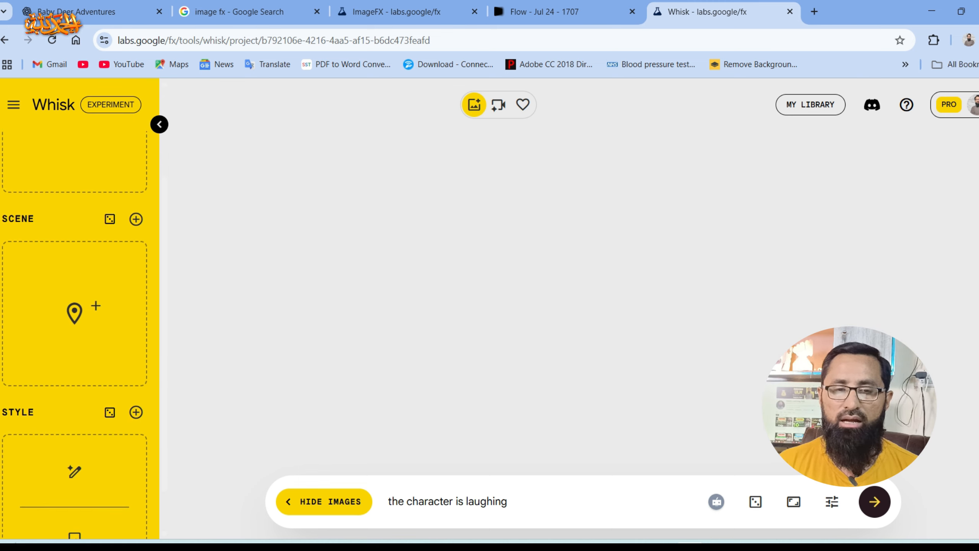
scroll(75, 424, "down", 2)
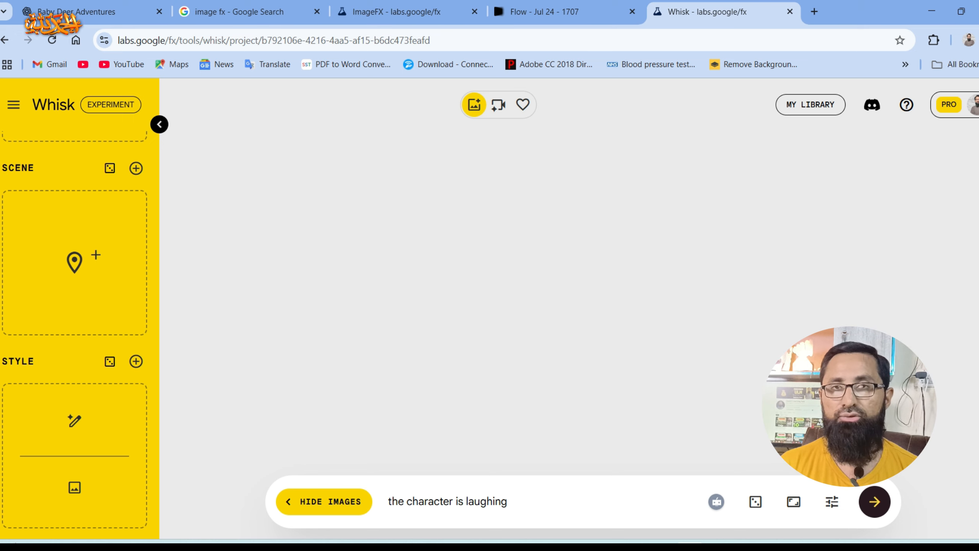
left_click(159, 124)
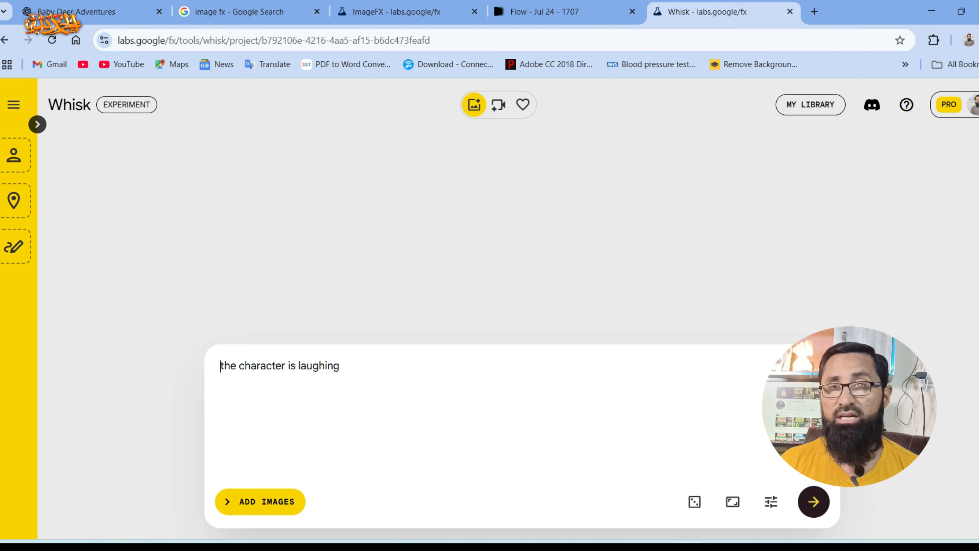
left_click(38, 125)
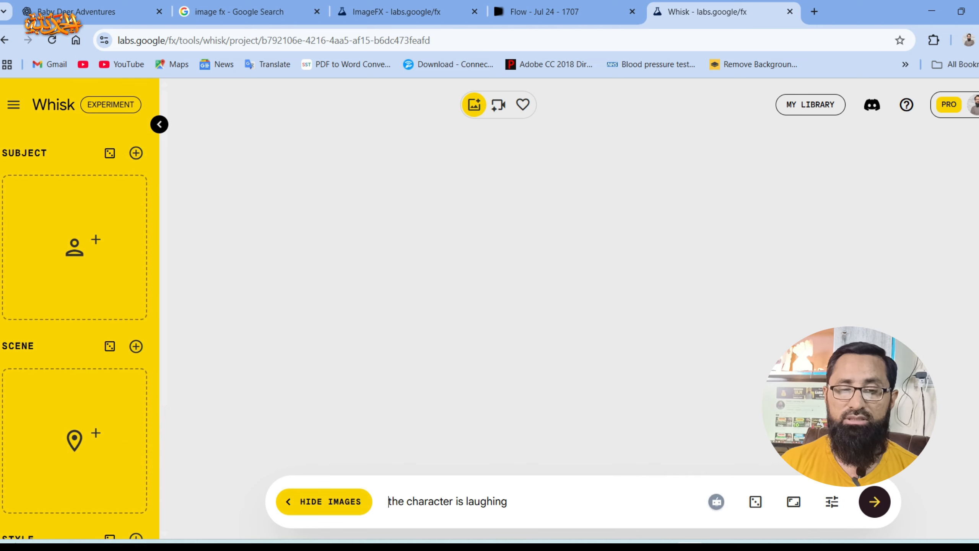
scroll(75, 347, "down", 4)
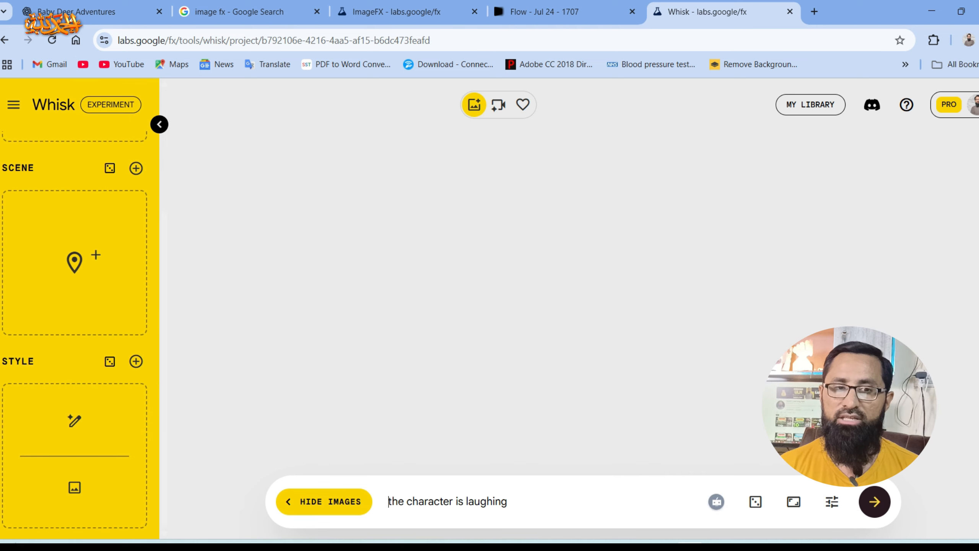
left_click(159, 124)
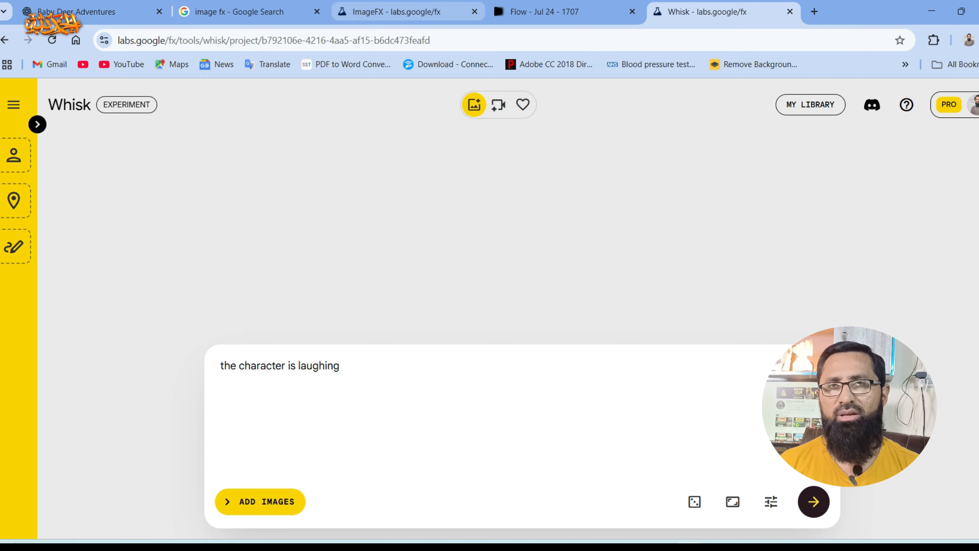
Return to the Flow scene and play it through the extended shot to the flying-bird shot
left_click(544, 11)
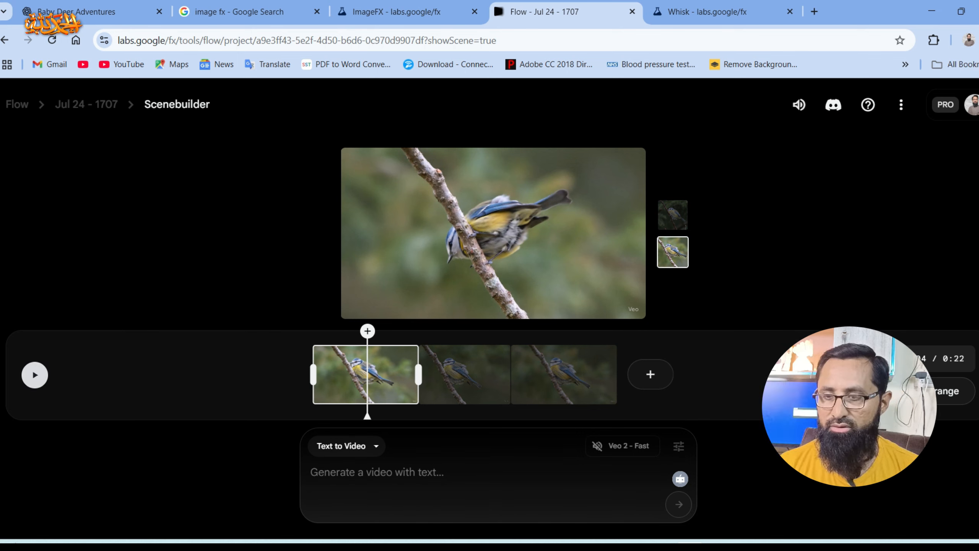
key("space")
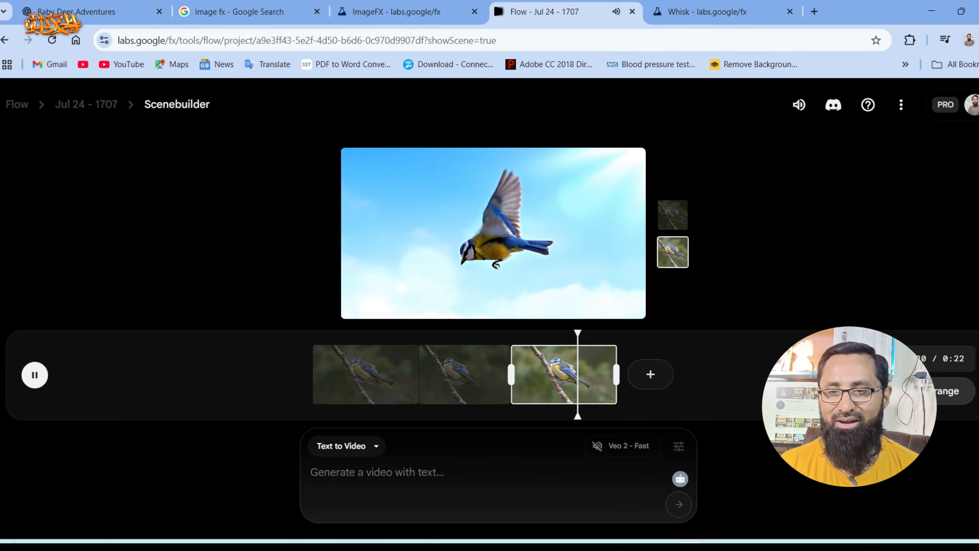
Arrange the scene clips by moving the flying-bird shot to the start and the last remaining clip into second place
left_click(949, 390)
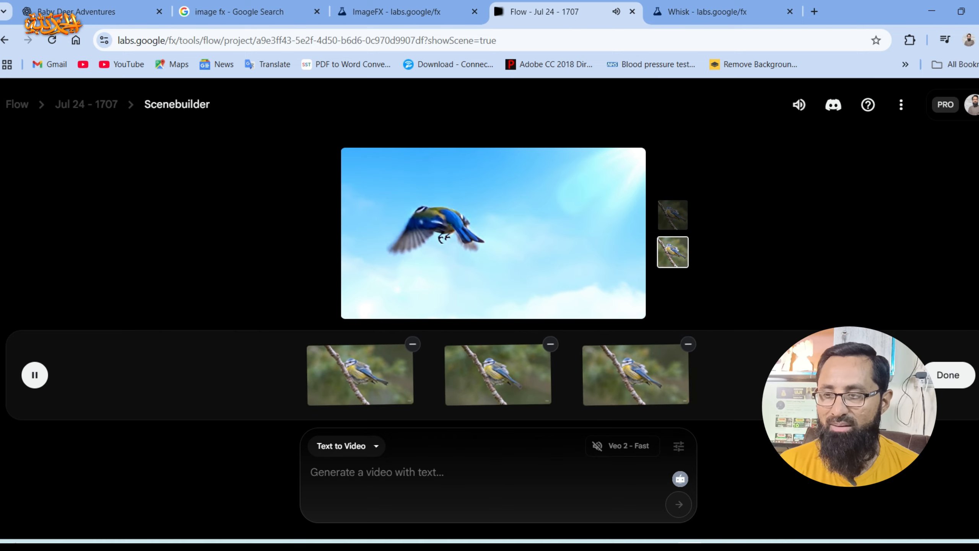
left_click_drag(636, 374, 429, 373)
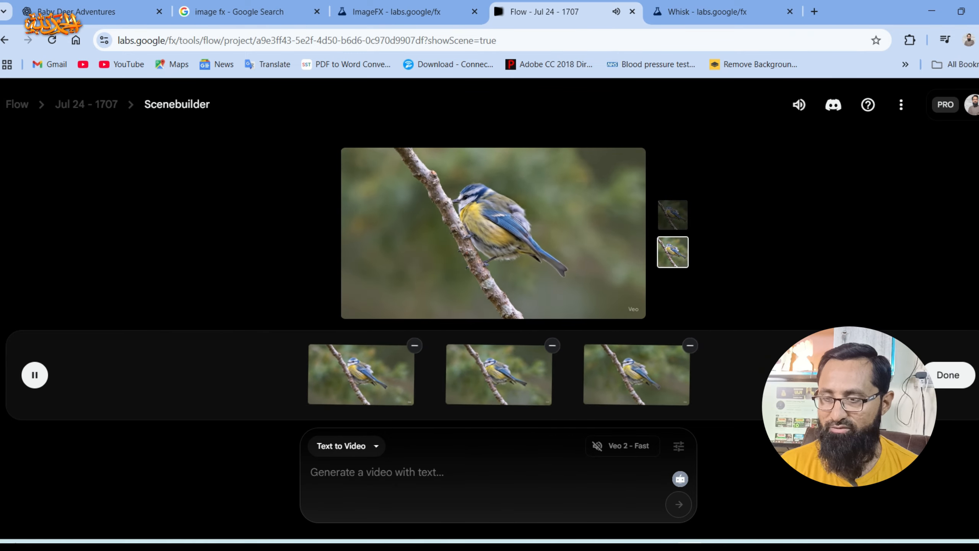
left_click_drag(636, 374, 480, 384)
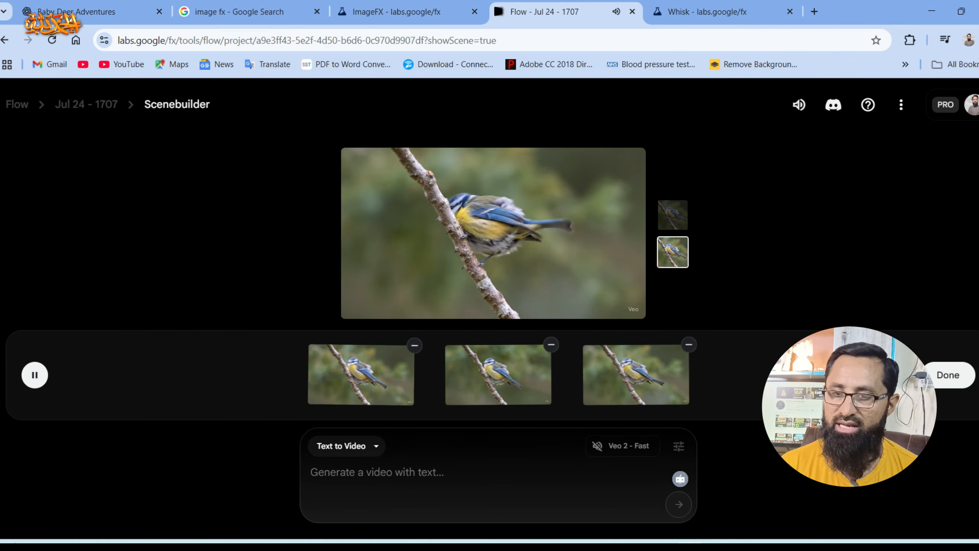
left_click(948, 375)
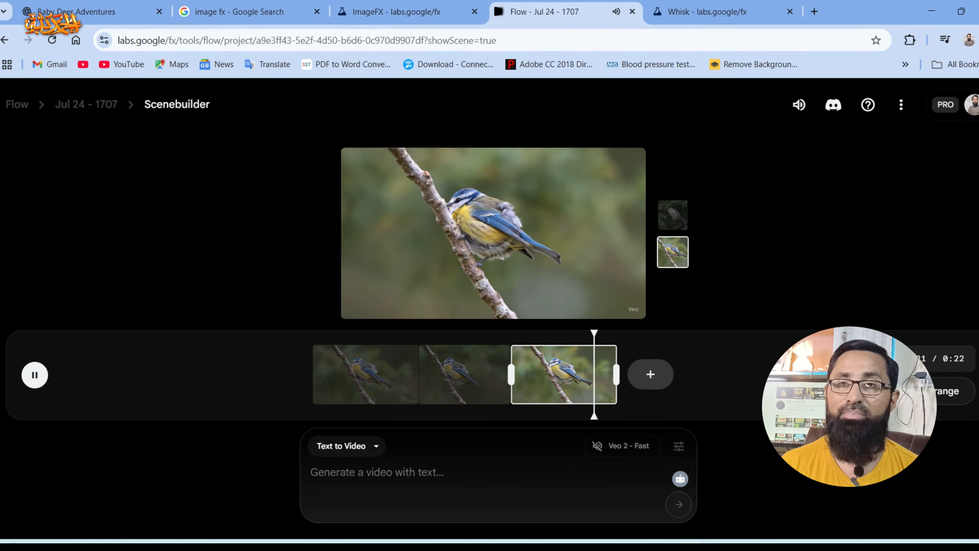
Look at the options for adding a shot, and pause playback to check a frame in each of the three rearranged clips
left_click(651, 374)
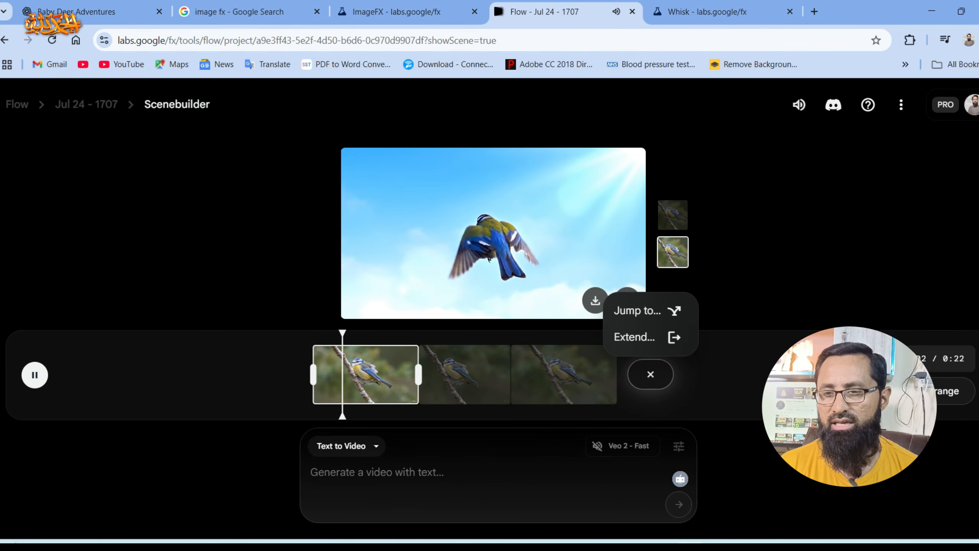
left_click(650, 374)
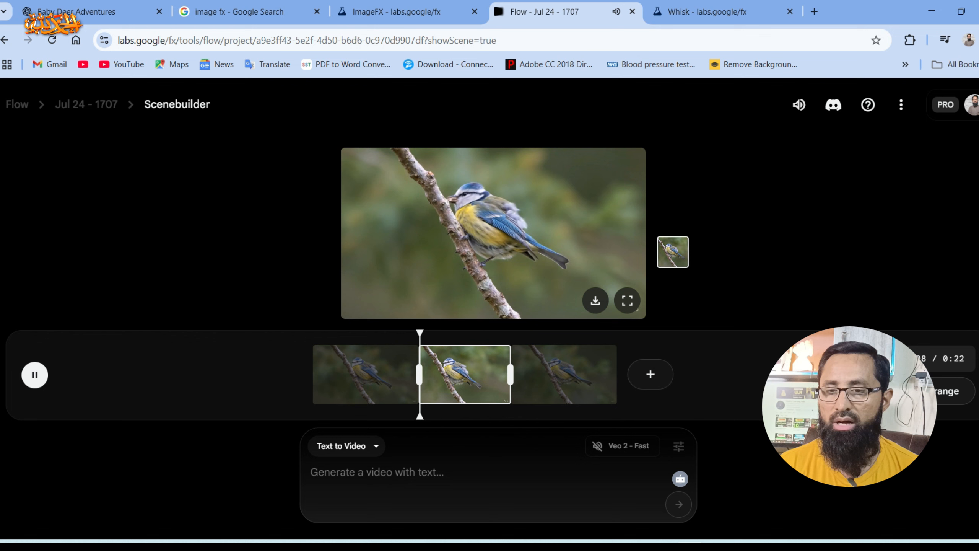
key("space")
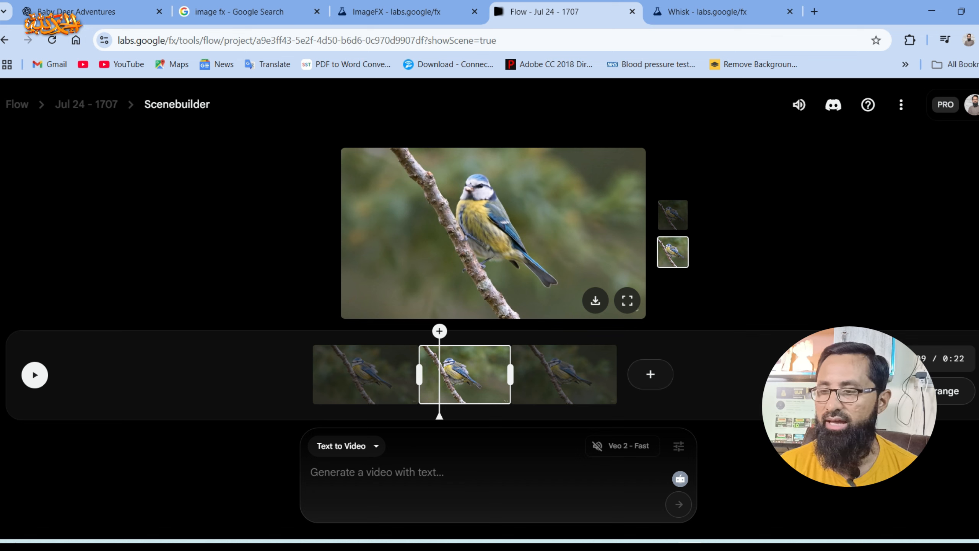
left_click(350, 374)
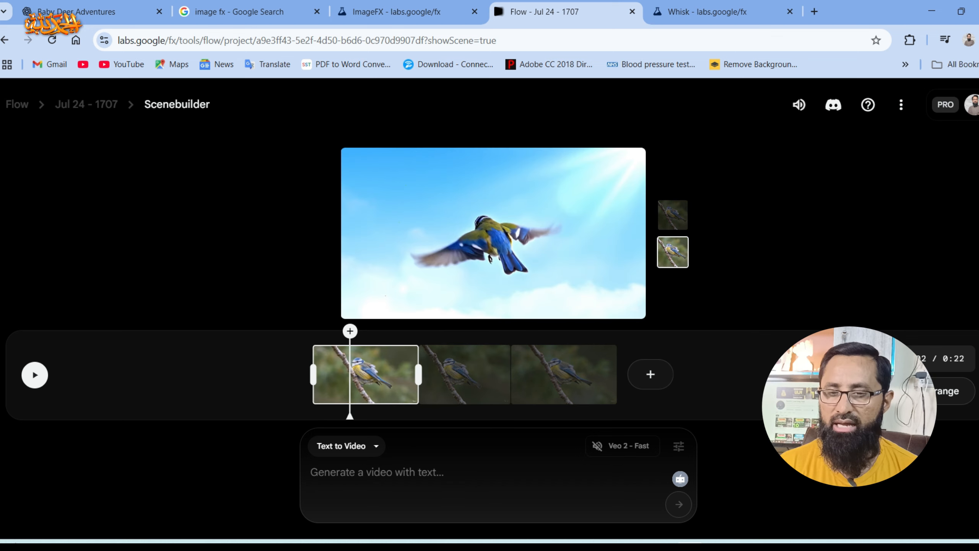
left_click(441, 374)
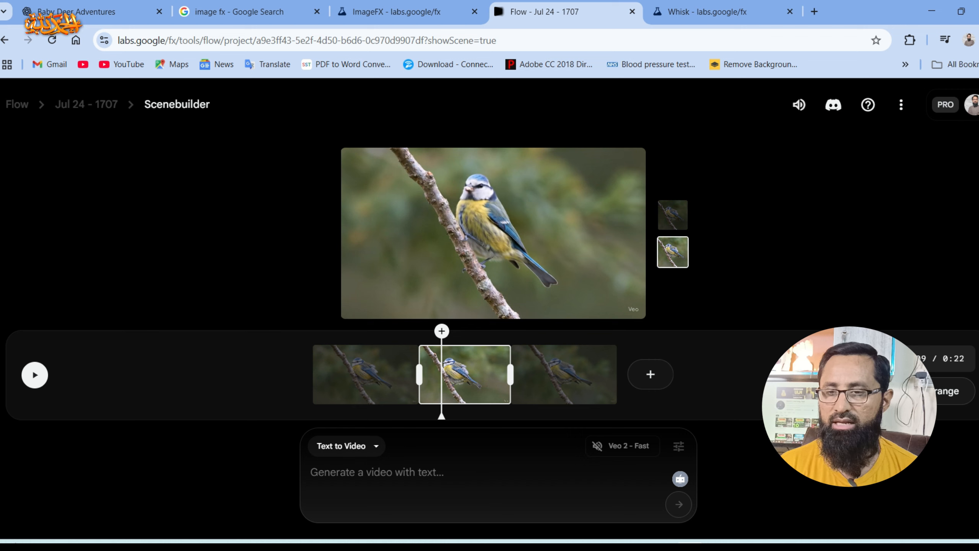
left_click(555, 374)
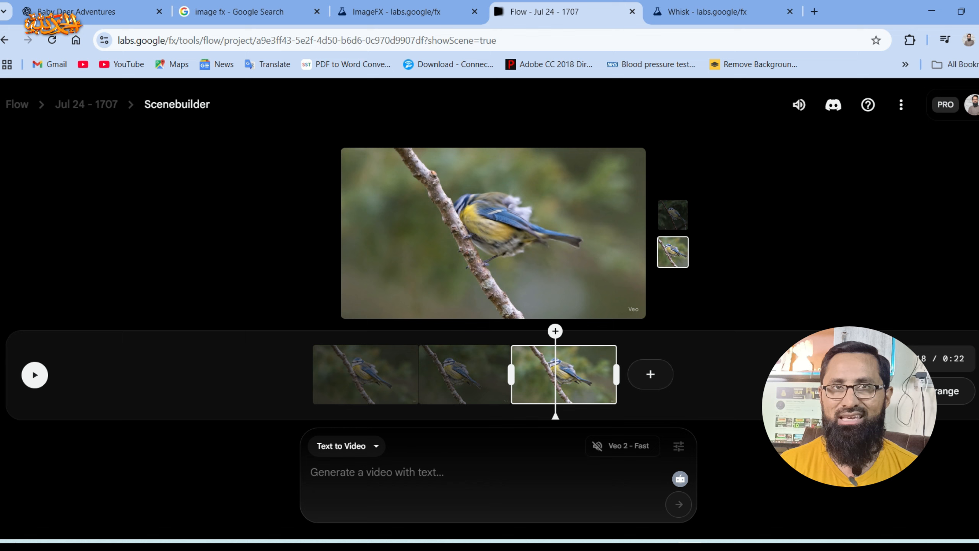
Check the outputs-per-prompt and model settings of the Text to Video prompt, and pause the scene on the flying-bird shot
left_click(679, 446)
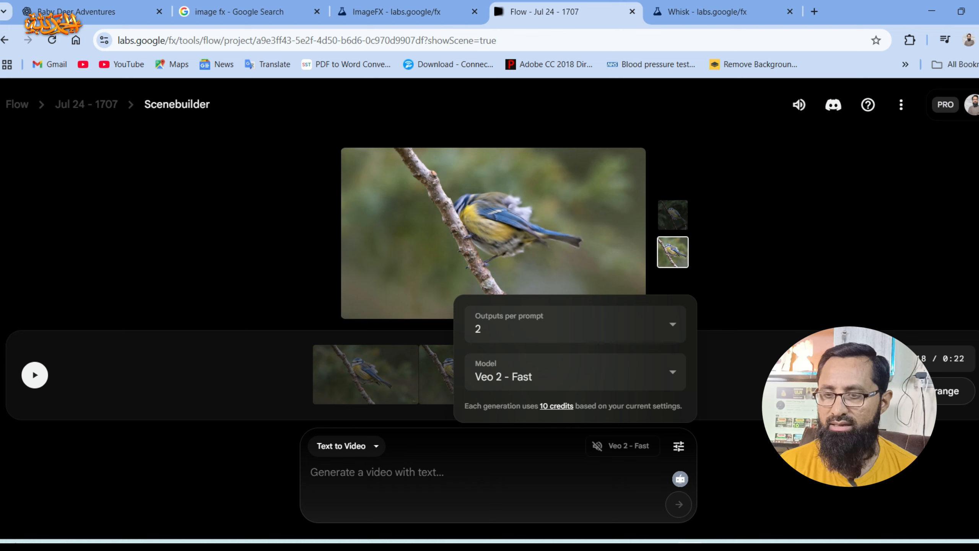
left_click(377, 473)
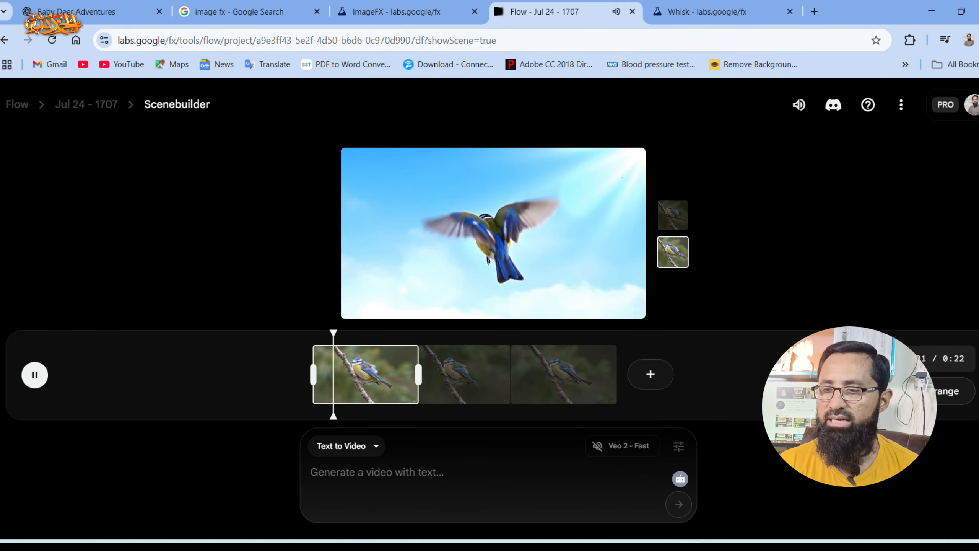
key("space")
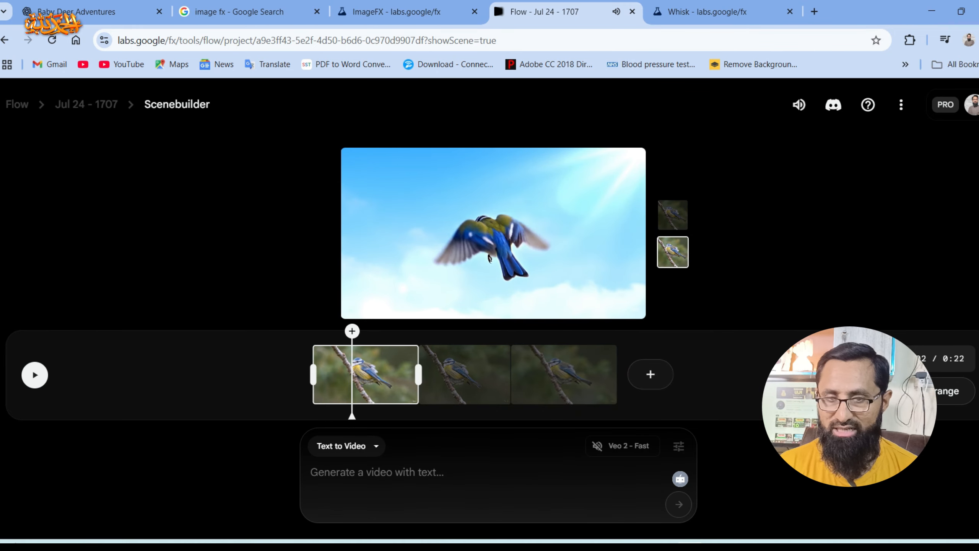
Switch to Whisk, generate images from a random prompt about a French beagle in a Parisian cafe, and check the image input slots
left_click(706, 12)
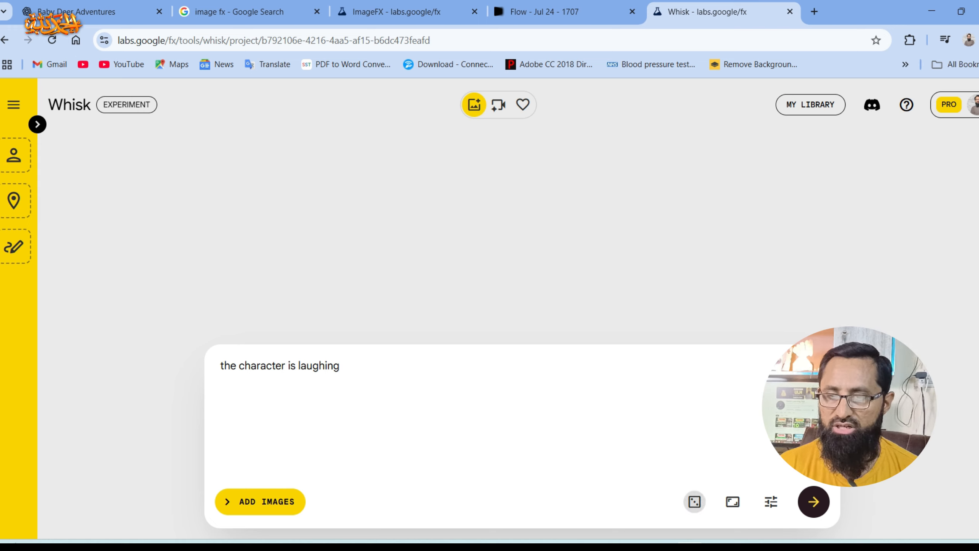
left_click(694, 501)
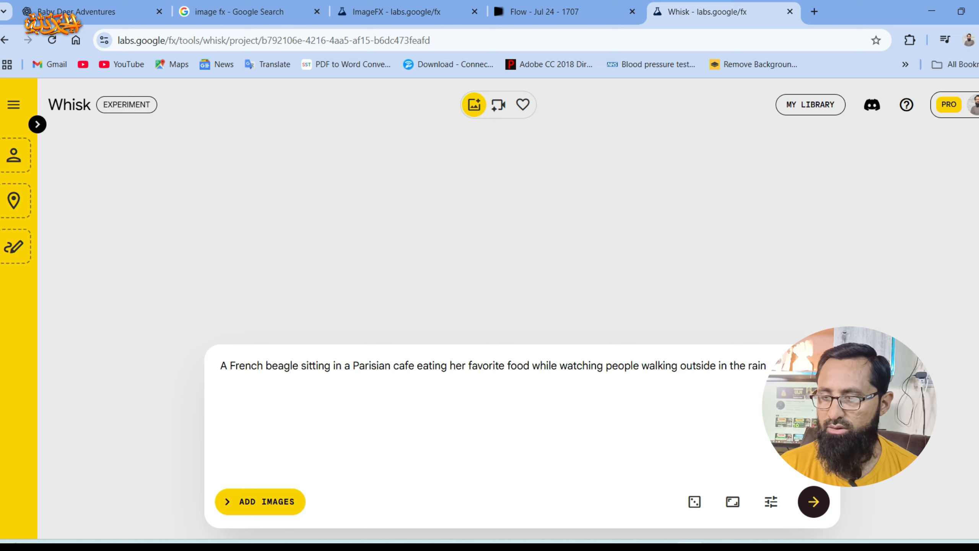
left_click(814, 502)
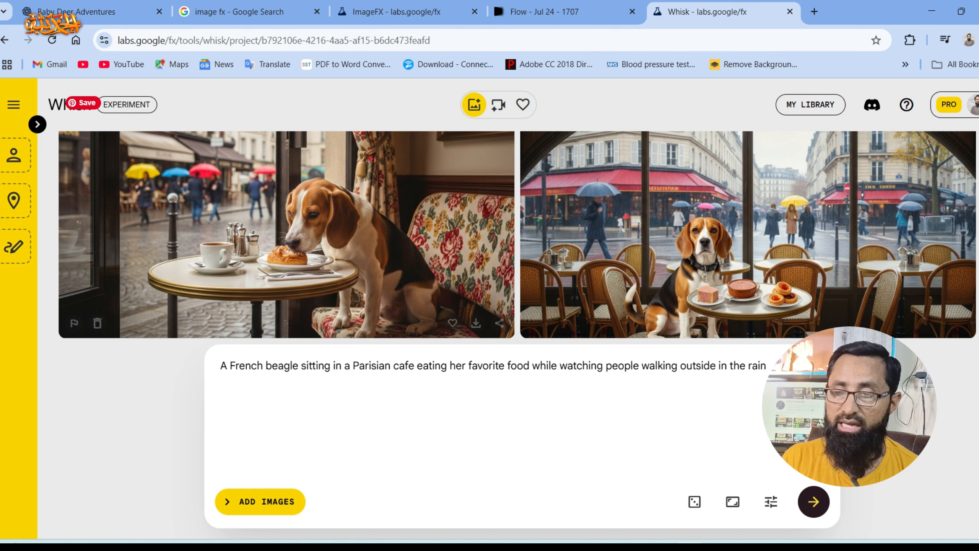
left_click(13, 246)
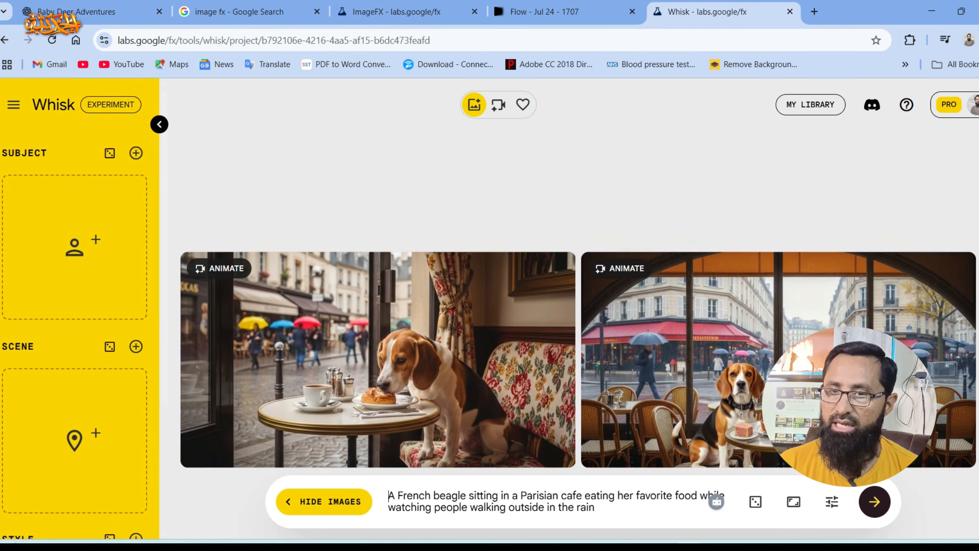
left_click(159, 124)
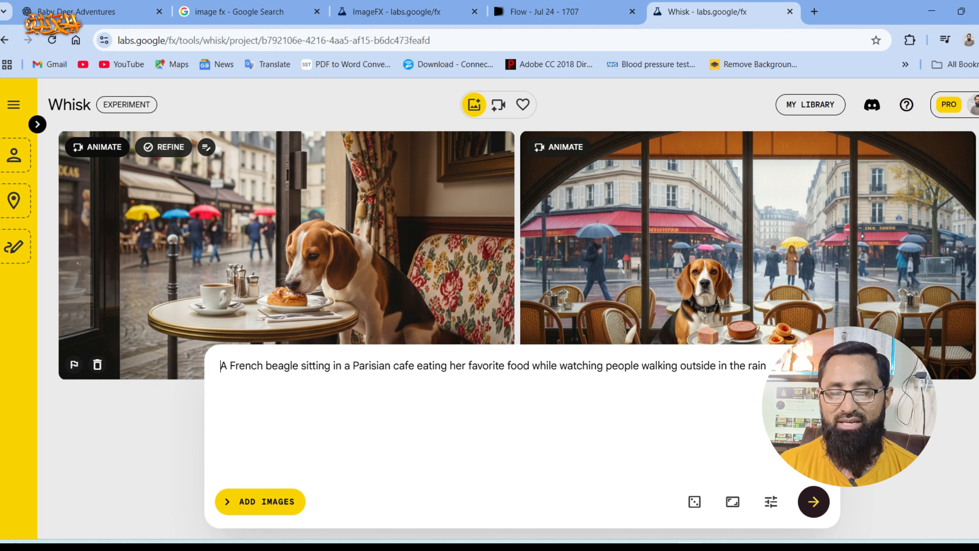
Animate the image of the beagle beside the floral seat with the prompt "dog is eating"
left_click(99, 147)
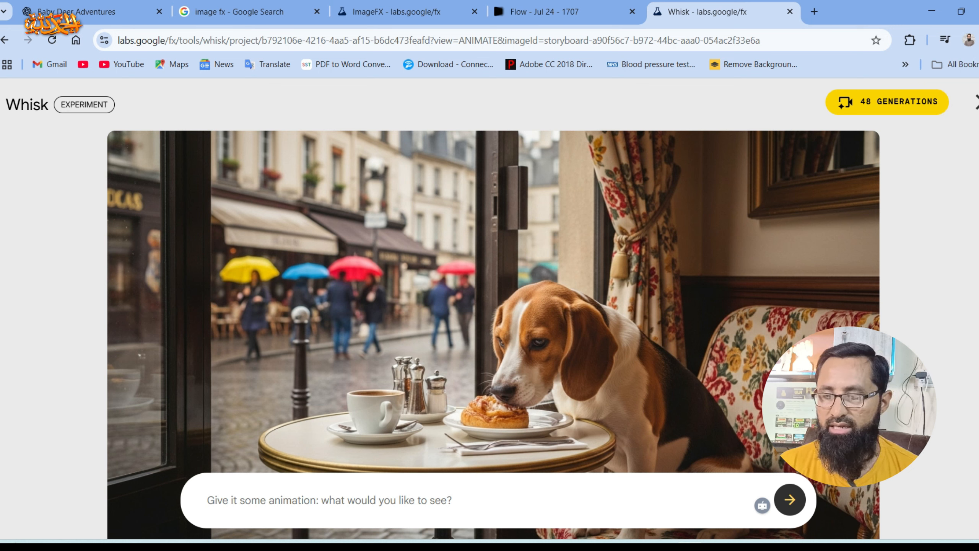
type("g")
key("BackSpace")
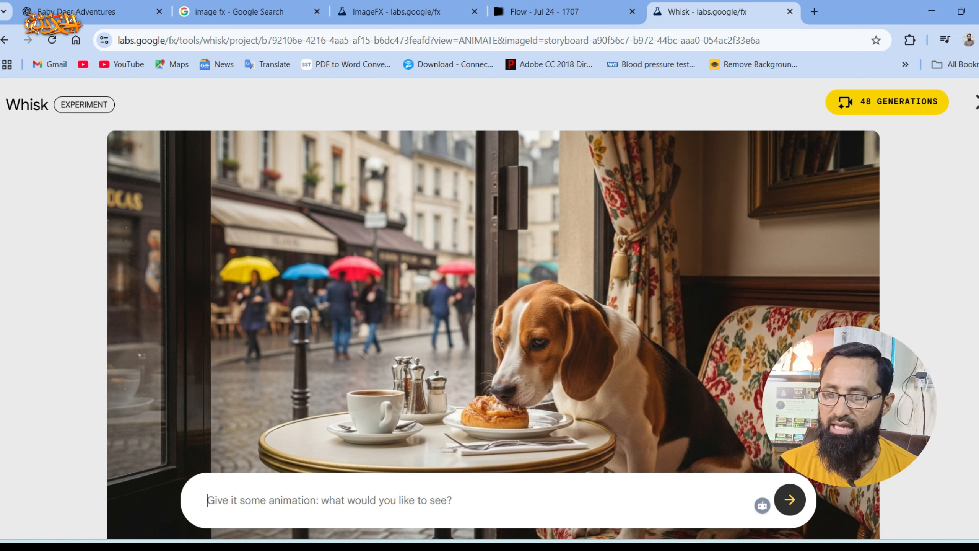
type("dog")
type(" ui")
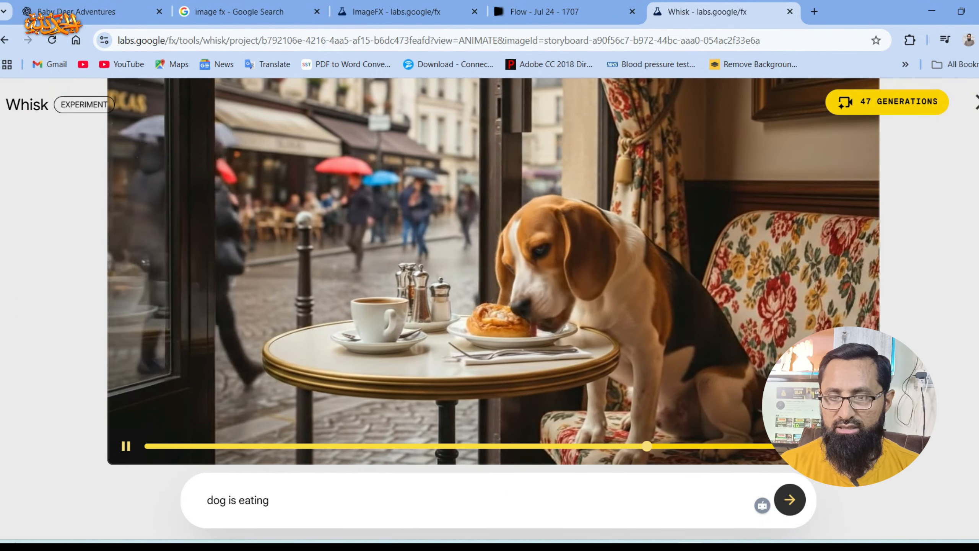
Look over the animated beagle clip and its source image, and close the animation view
scroll(493, 270, "up", 6)
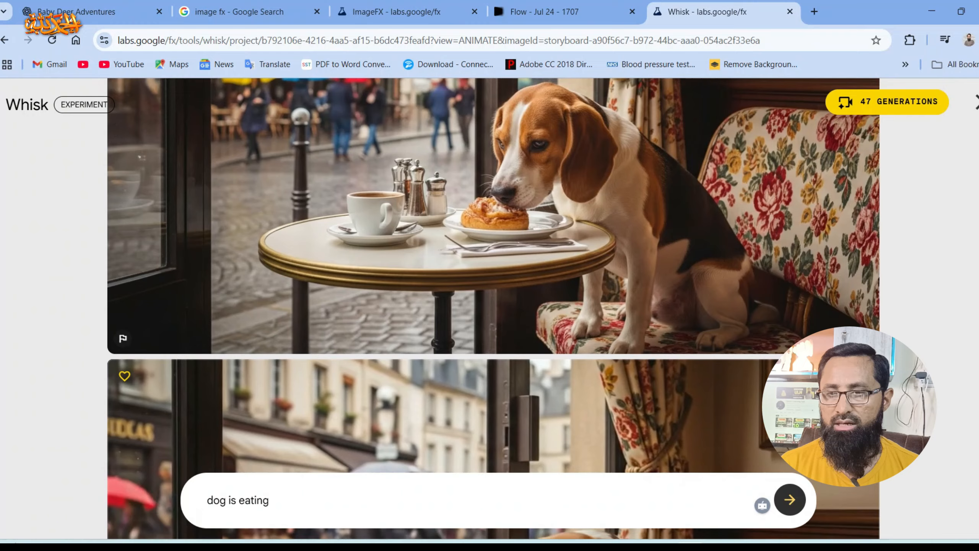
scroll(493, 309, "up", 5)
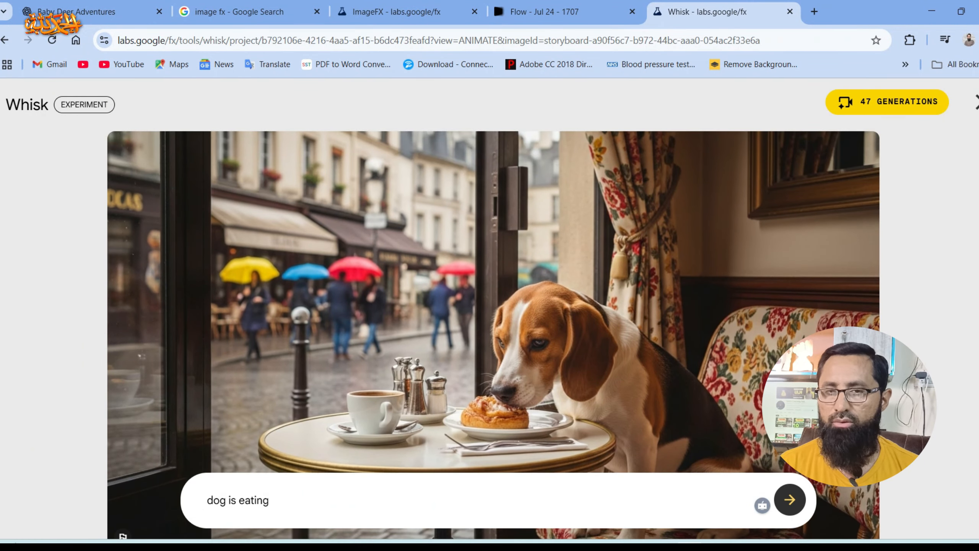
key("Escape")
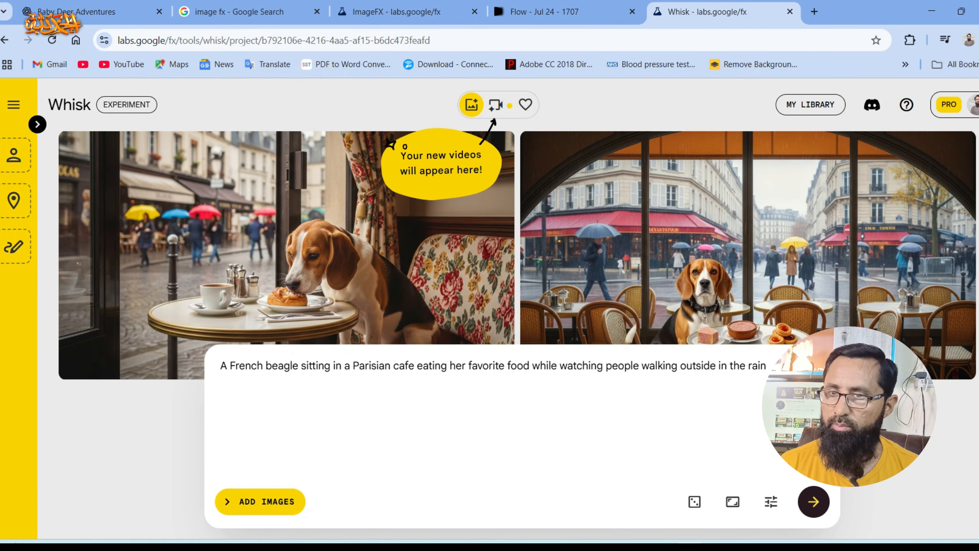
Open Whisk's generated videos, check the beagle clip's extra options and briefly play it
left_click(495, 104)
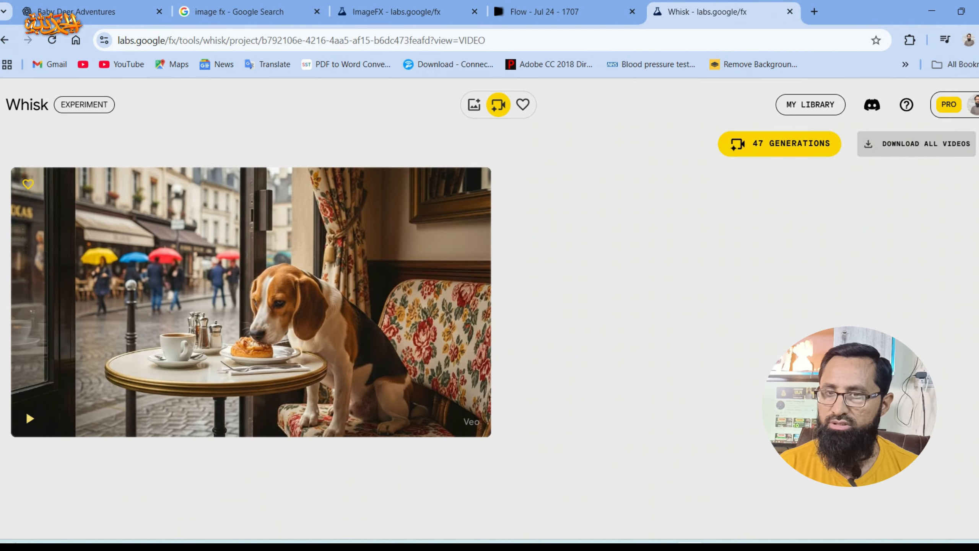
left_click(474, 104)
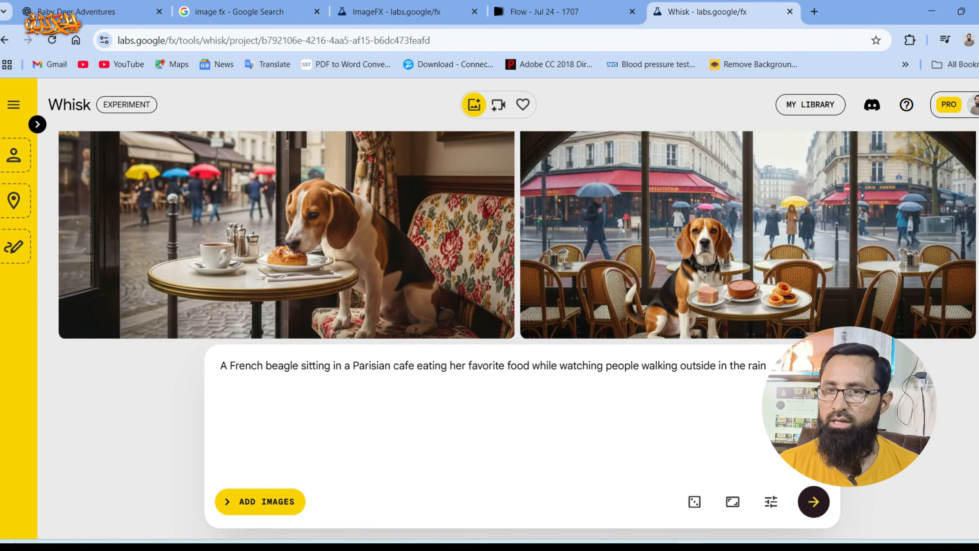
left_click(498, 104)
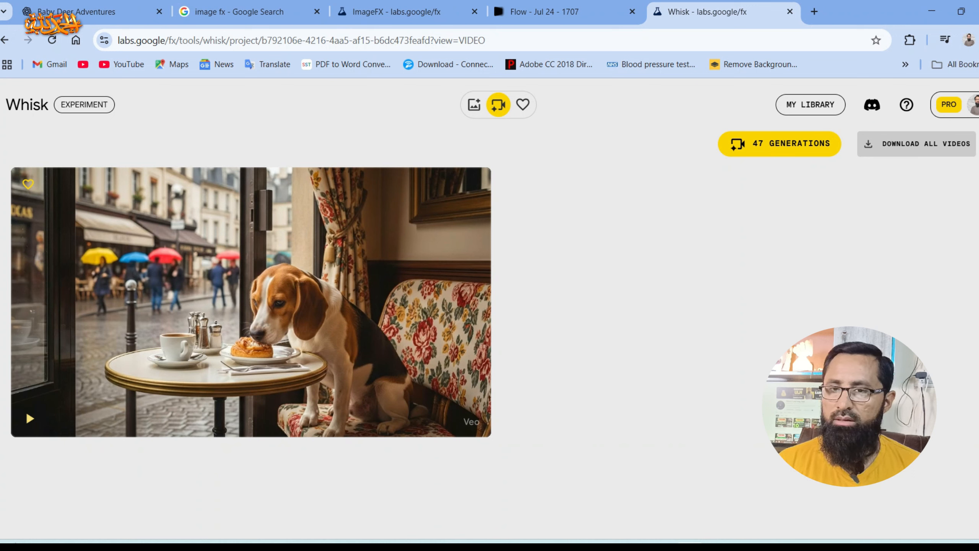
mouse_move(251, 303)
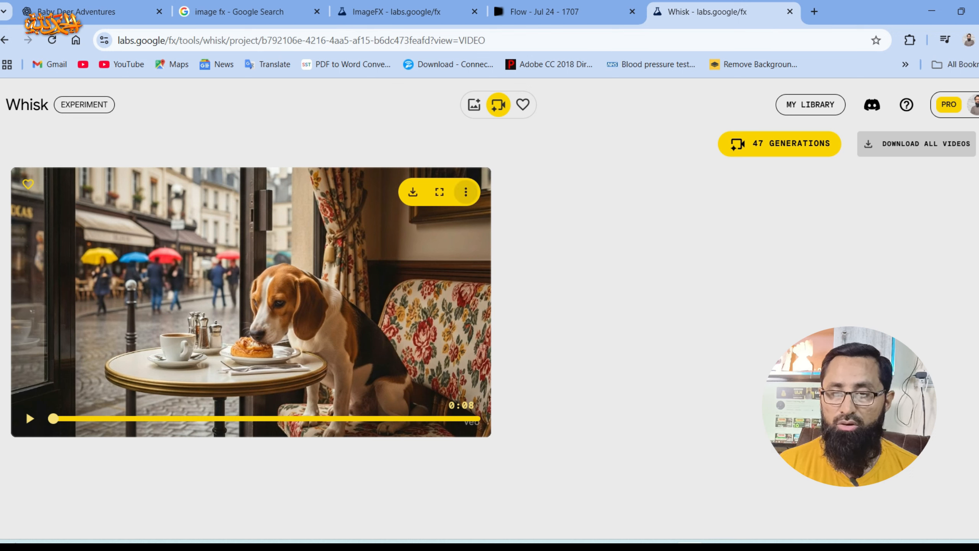
left_click(466, 191)
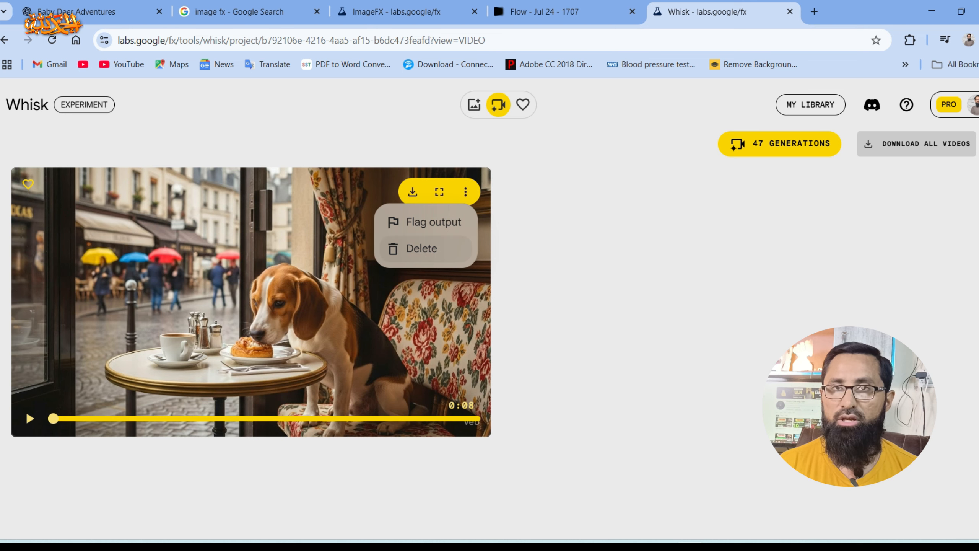
left_click(29, 418)
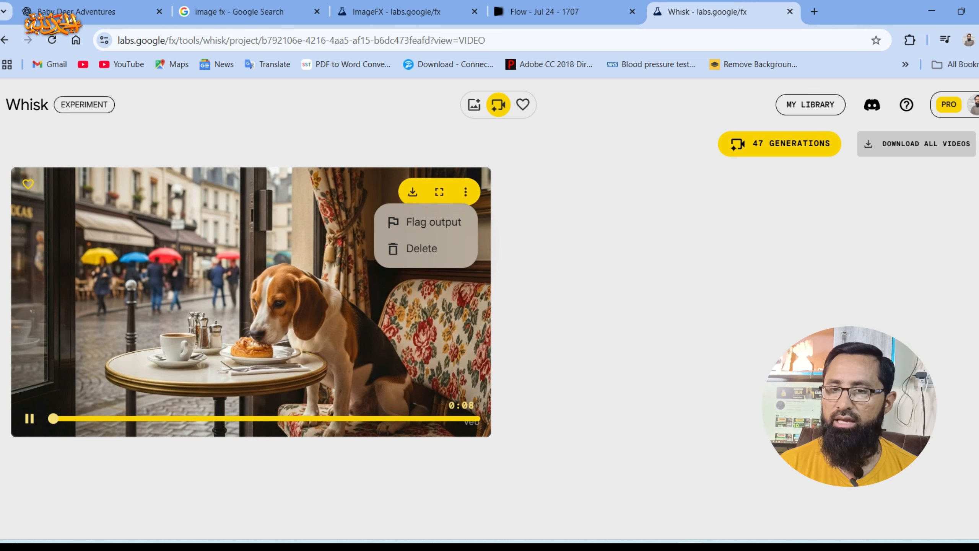
left_click(30, 419)
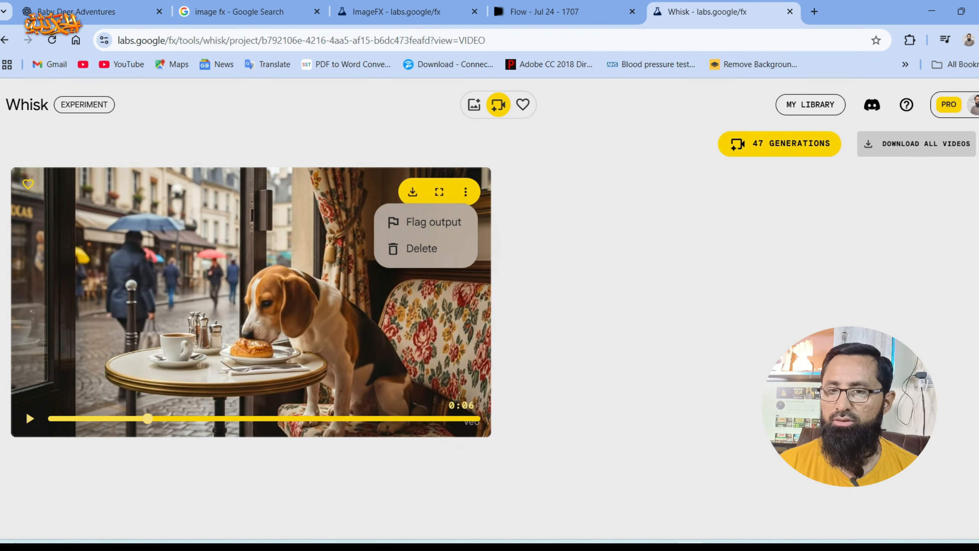
Return to the generated images and refine the beagle image beside the floral seat with a prompt beginning "dog is in"
left_click(474, 104)
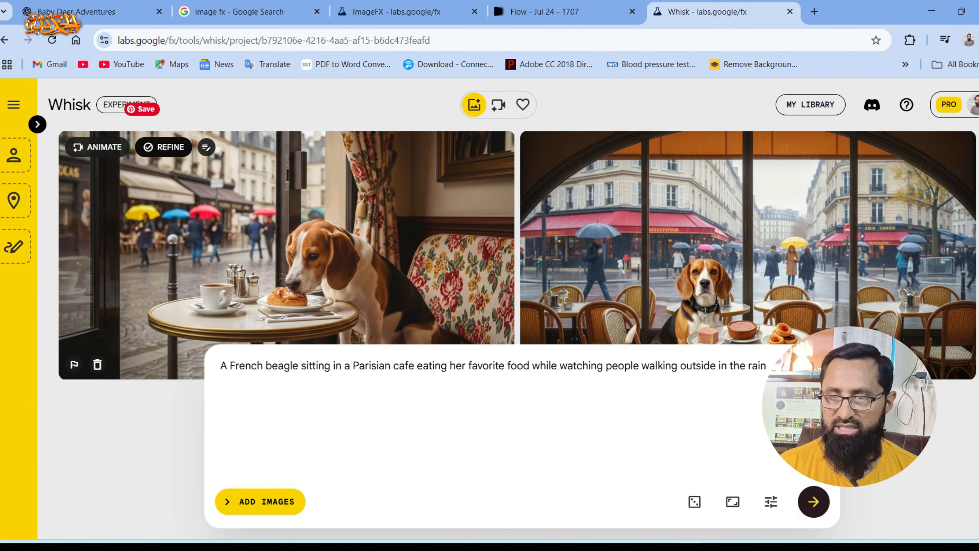
left_click(164, 147)
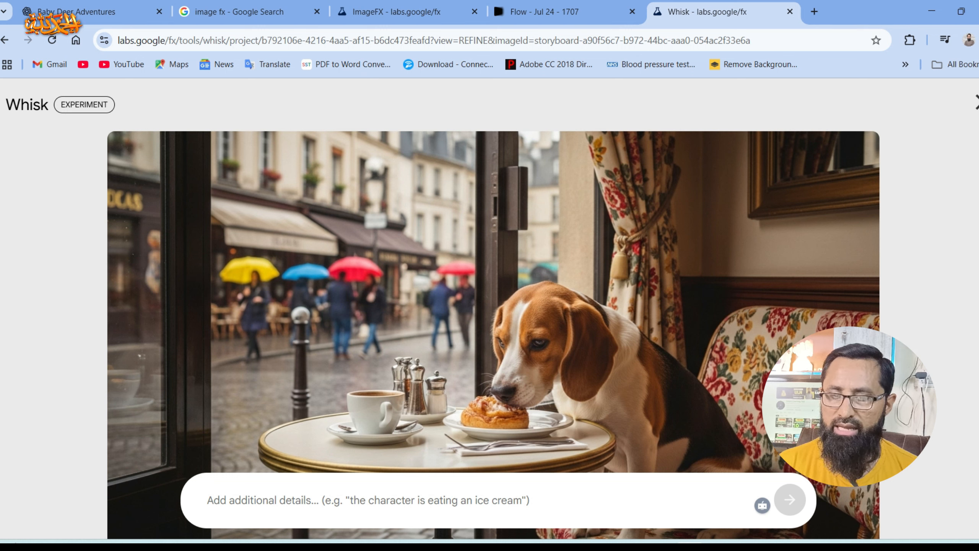
type("do")
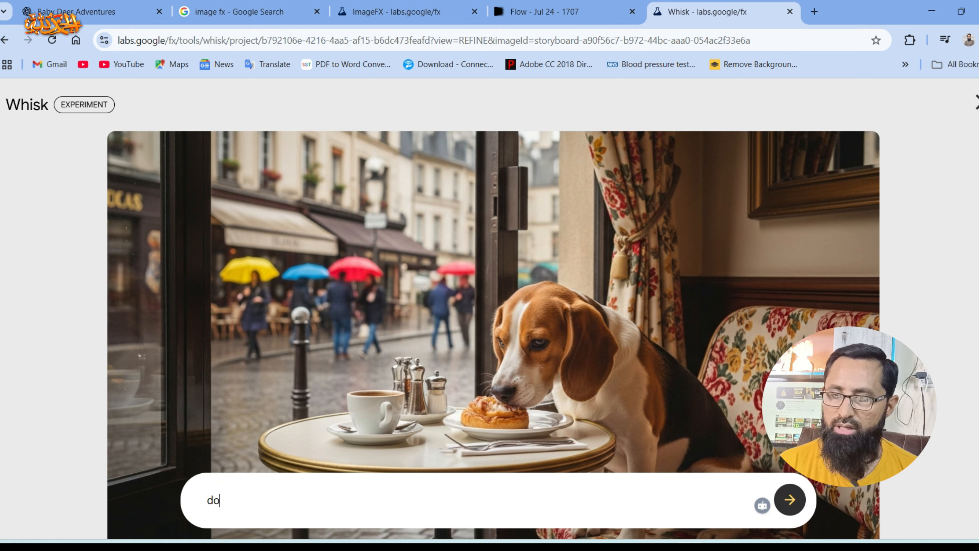
type("g is in")
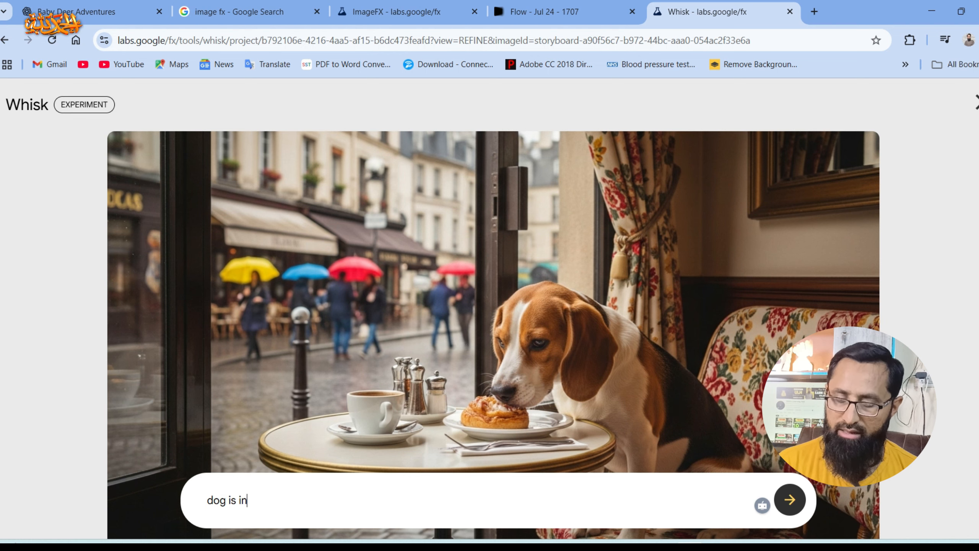
key("Return")
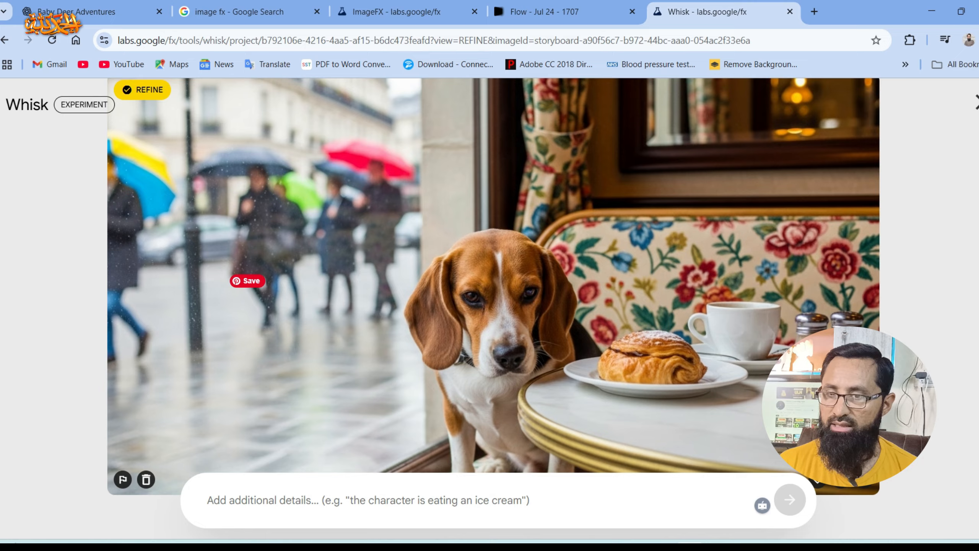
Compare the refined beagle image with its original, and close the refine view to look over the image gallery
scroll(493, 270, "up", 2)
scroll(493, 270, "up", 5)
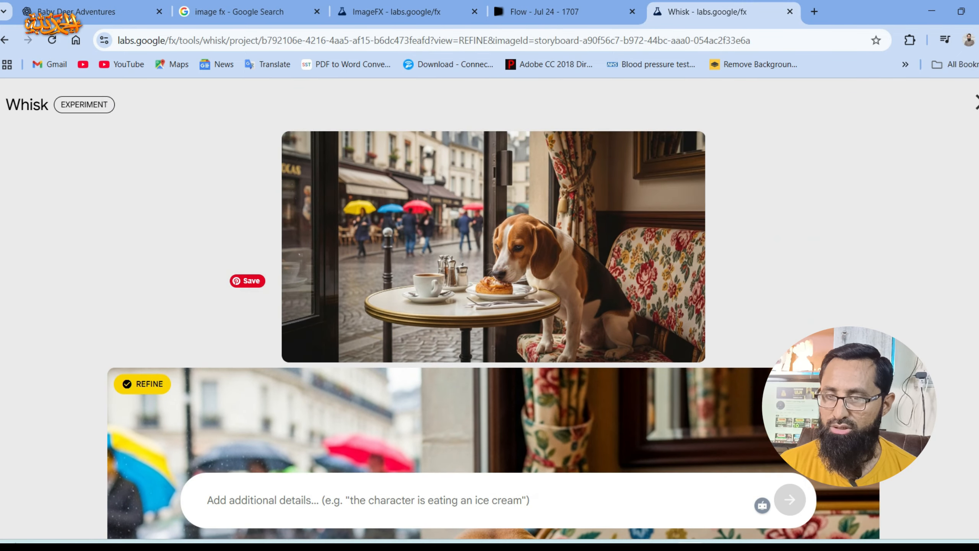
scroll(494, 247, "down", 5)
scroll(493, 247, "up", 5)
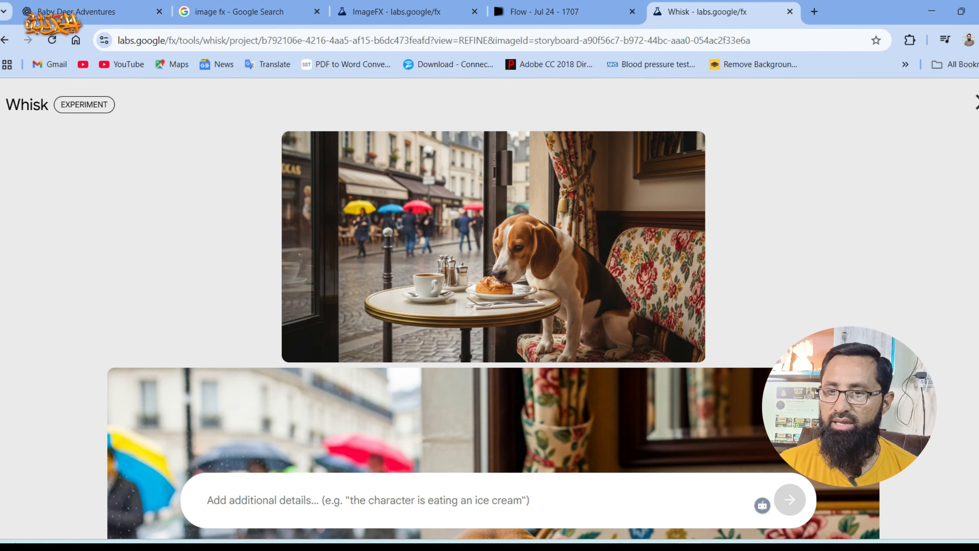
left_click(976, 103)
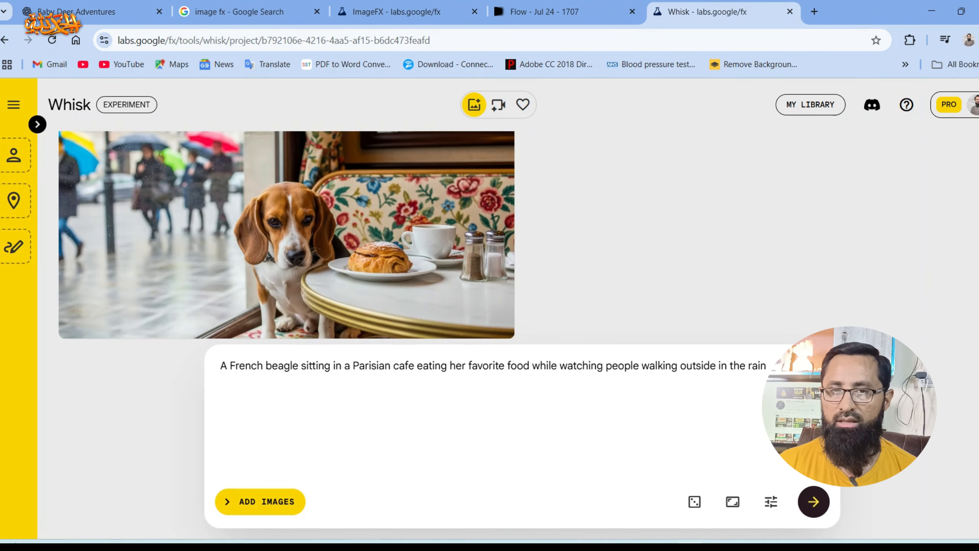
scroll(435, 247, "up", 5)
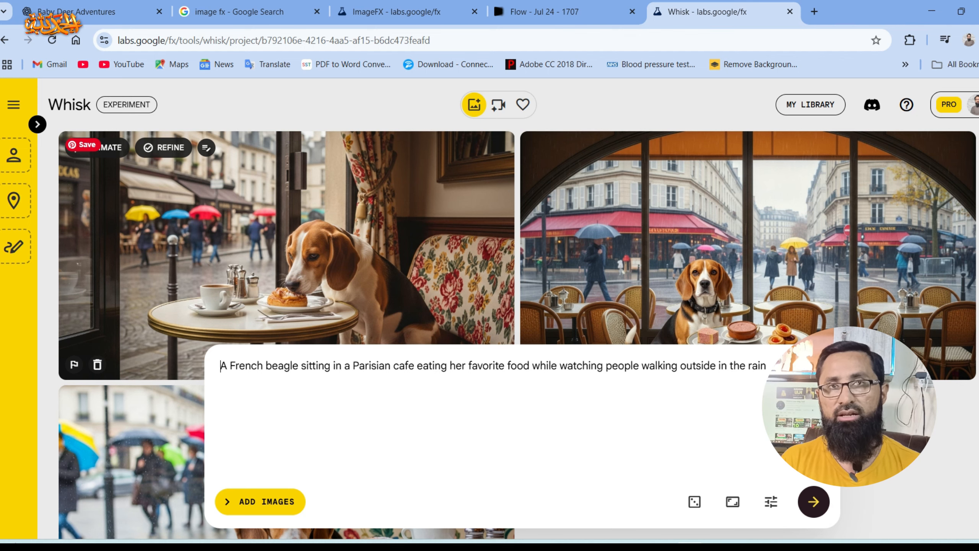
Show the image input slots, and view the downloaded picture Whisk_4ac2f33e6a.jpg before closing it
left_click(37, 124)
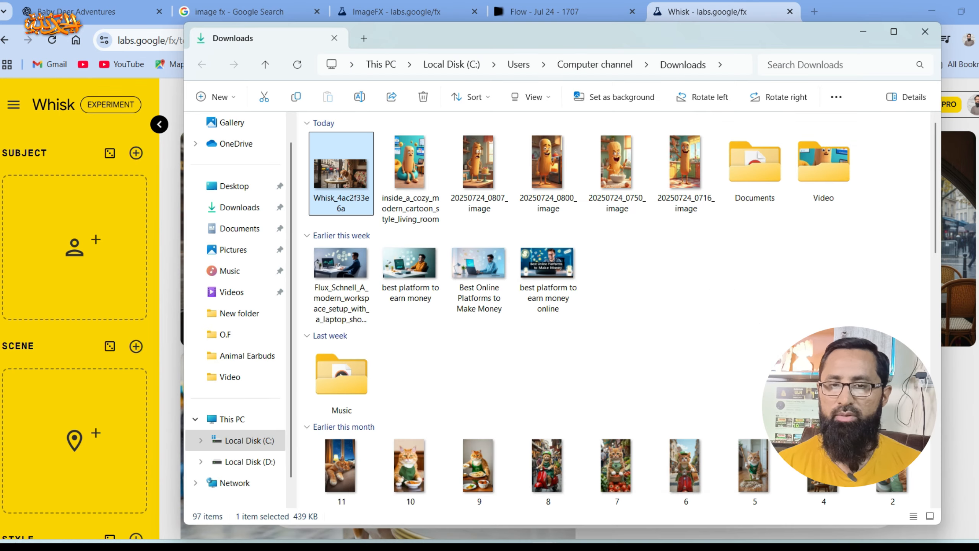
key("Return")
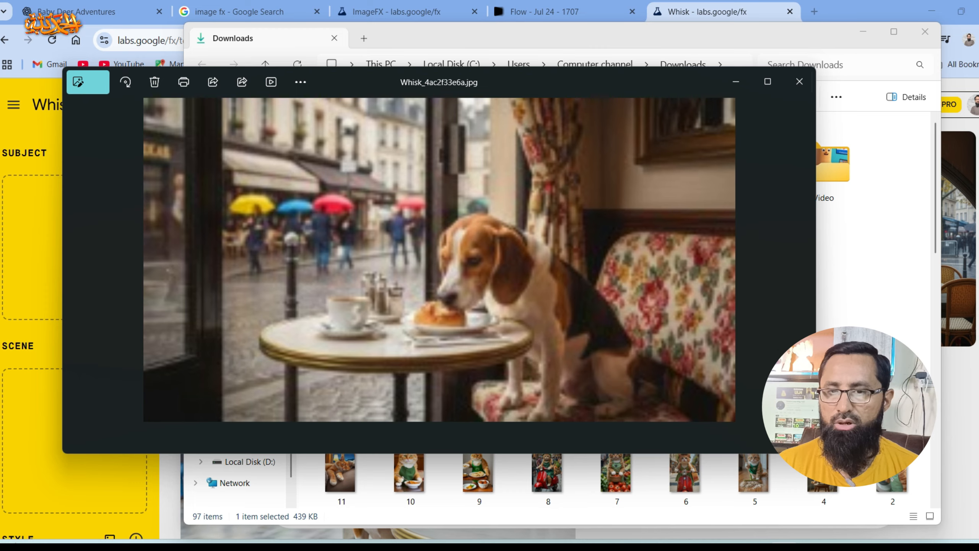
left_click(799, 81)
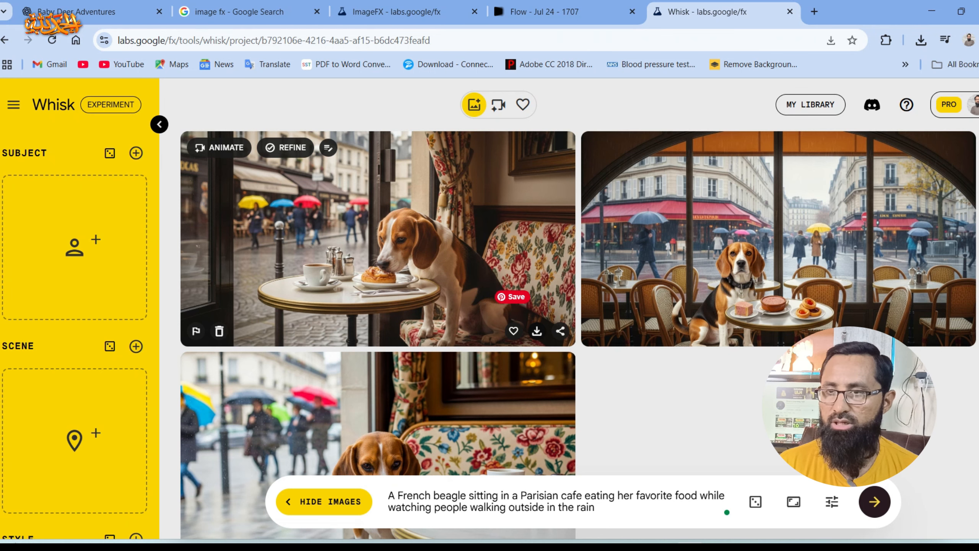
Download the image of the beagle beside the floral seat again, and delete the duplicate Whisk_4ac2f33e6a (1) from the refreshed Downloads folder
left_click(537, 331)
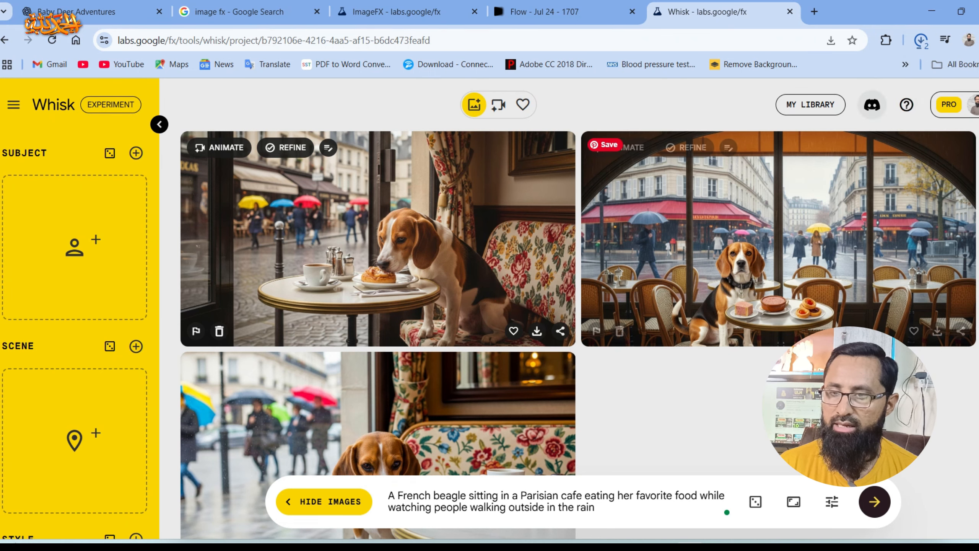
left_click(886, 71)
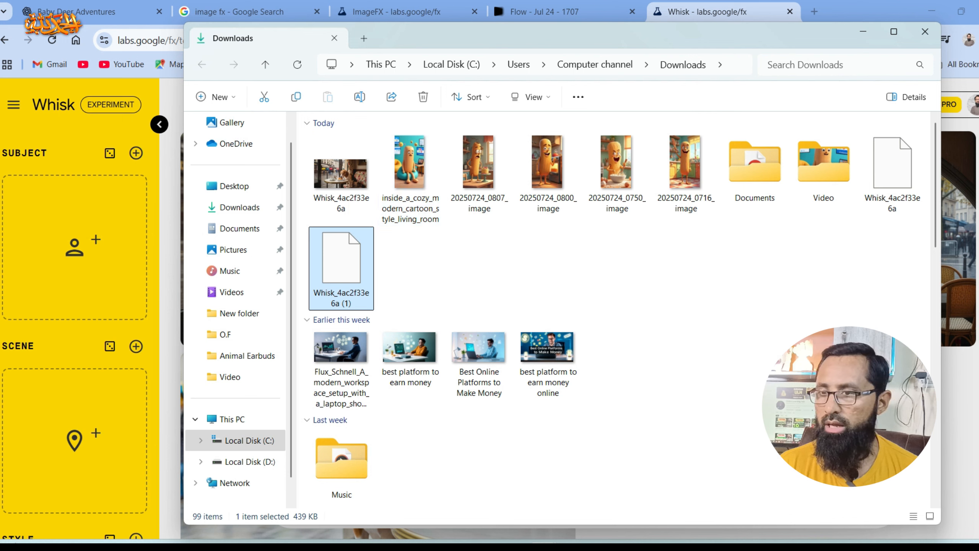
right_click(647, 288)
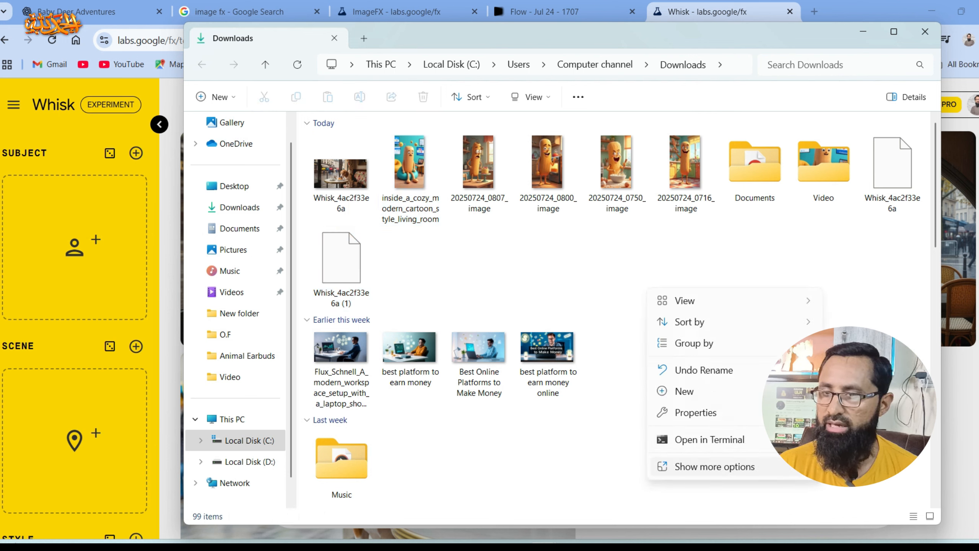
left_click(714, 466)
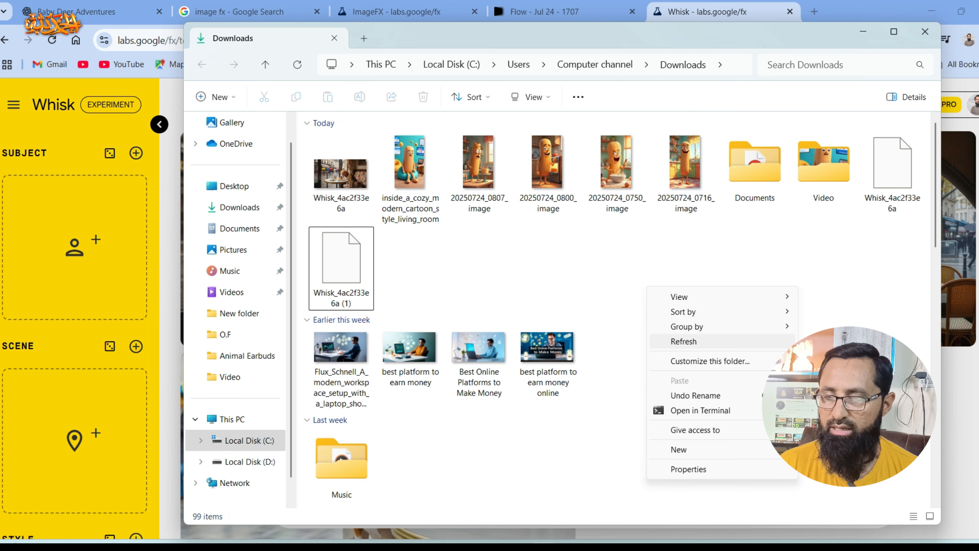
left_click(684, 341)
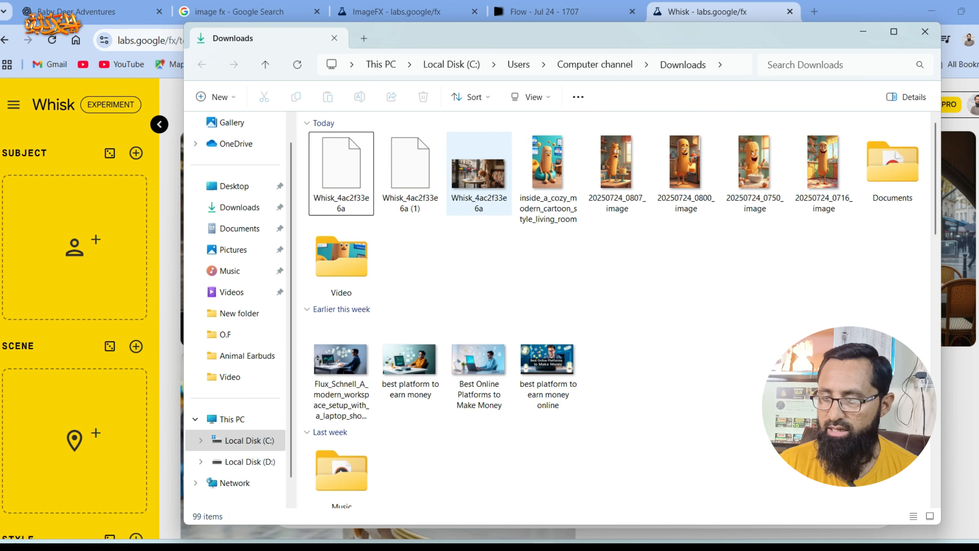
left_click(410, 173)
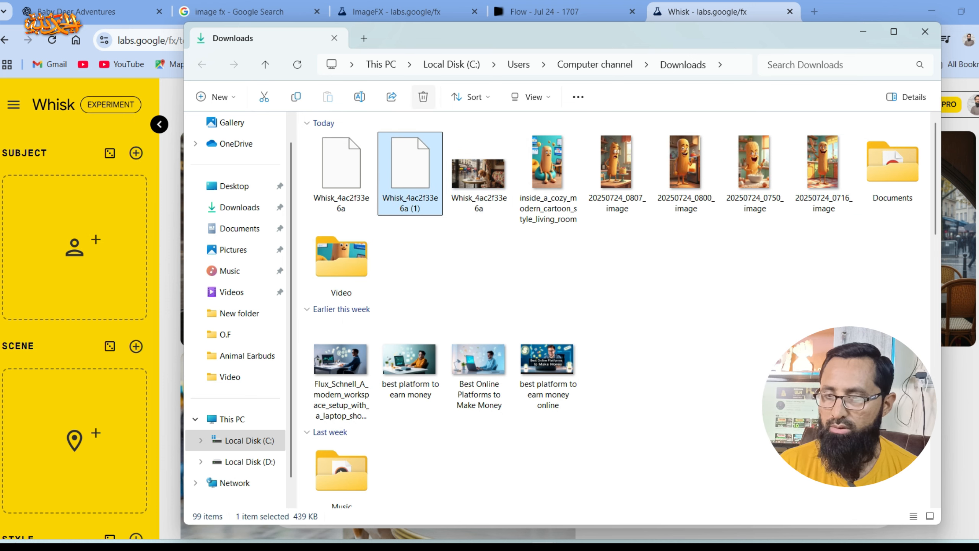
left_click(423, 97)
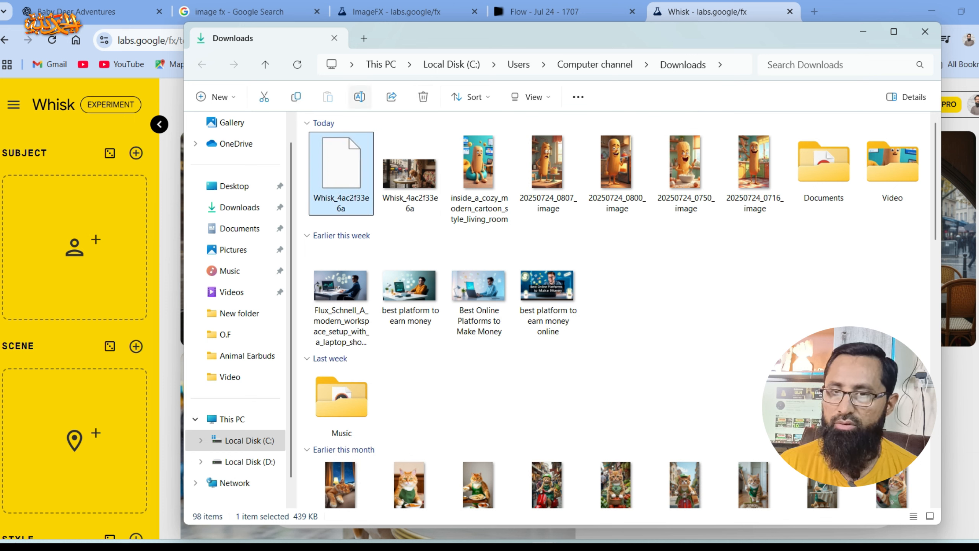
Add the .jpg extension to the extensionless Whisk_4ac2f33e6a download, accepting the suggested name Whisk_4ac2f33e6a (2).jpg
left_click(359, 97)
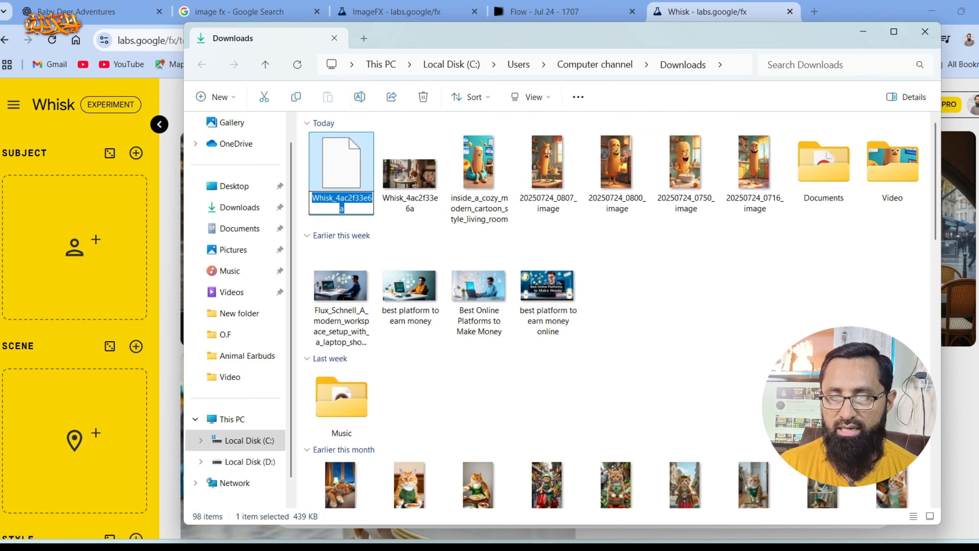
left_click(347, 209)
type(".")
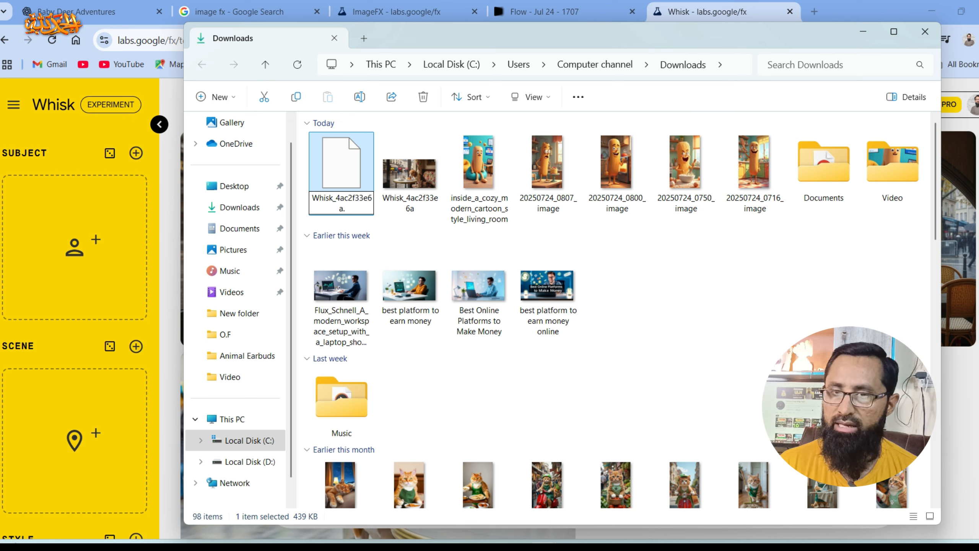
type("jpg")
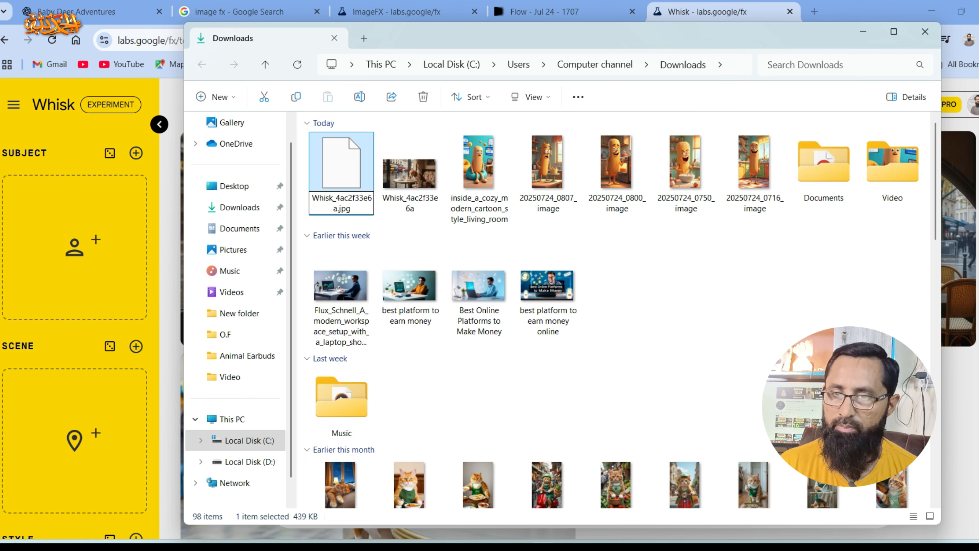
key("Return")
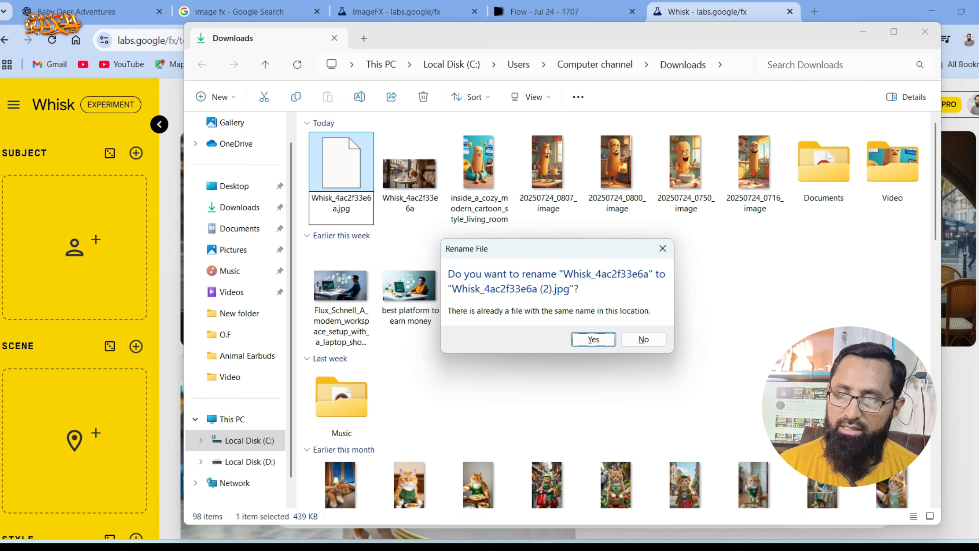
key("Return")
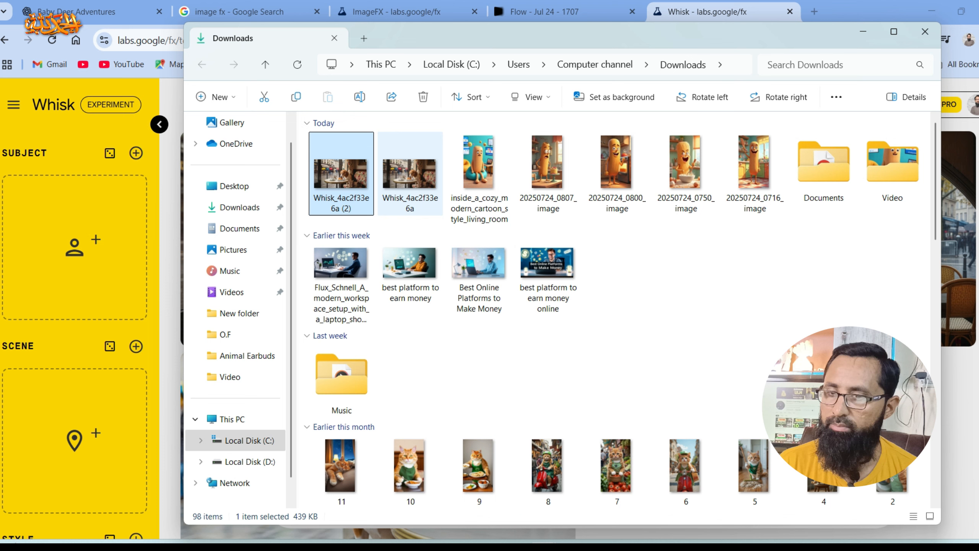
Delete the duplicate image Whisk_4ac2f33e6a (2) from the Downloads folder and return to Whisk
left_click(410, 174)
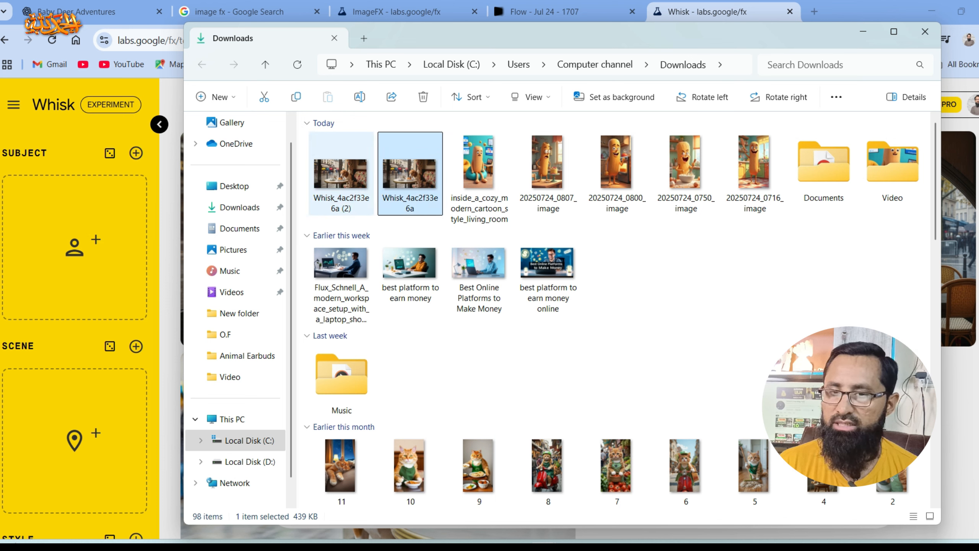
left_click(341, 173)
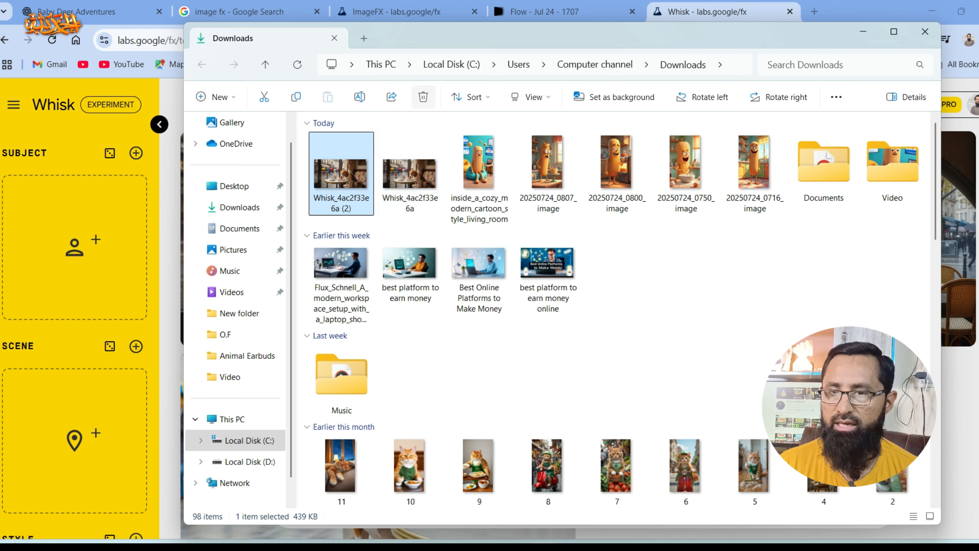
left_click(423, 96)
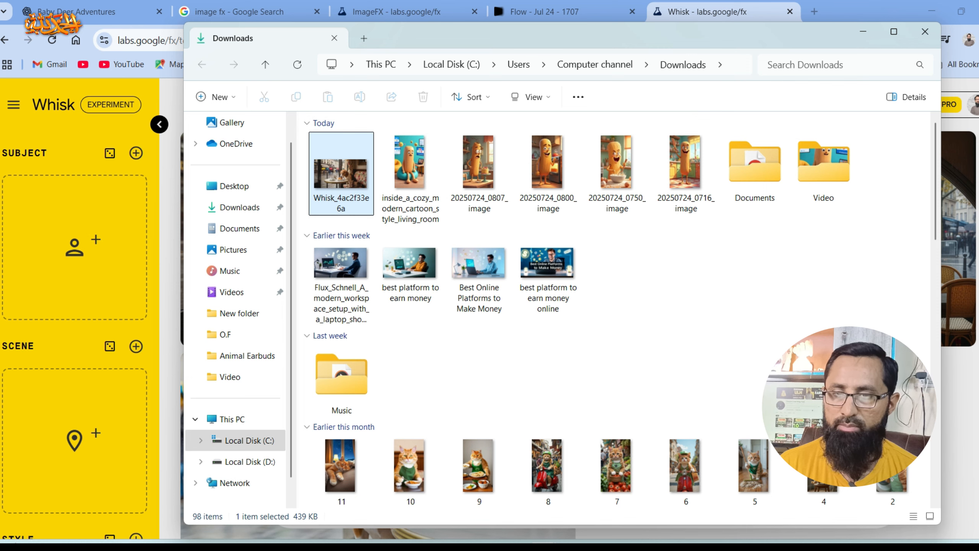
left_click(863, 32)
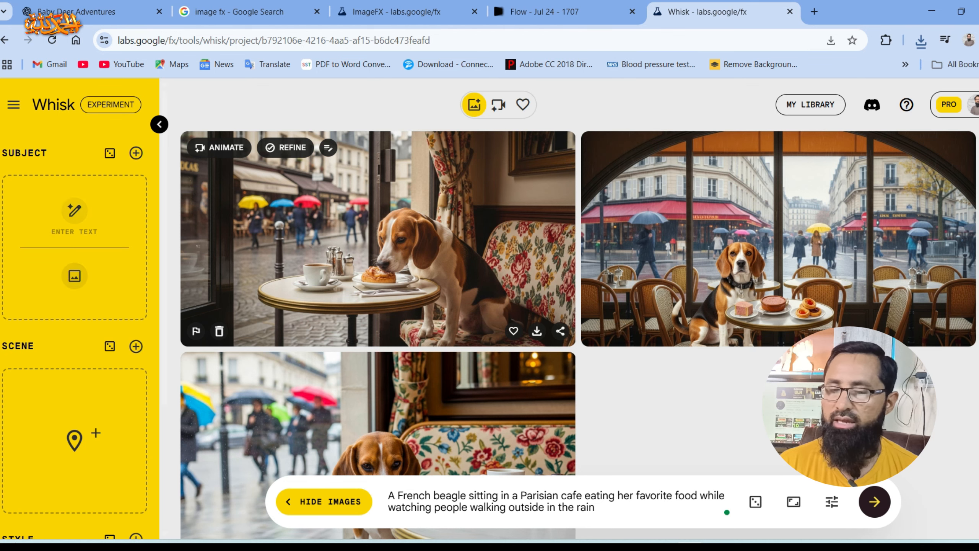
Upload the Whisk_4ac2f33e6a image from the Downloads folder as the subject
left_click(75, 274)
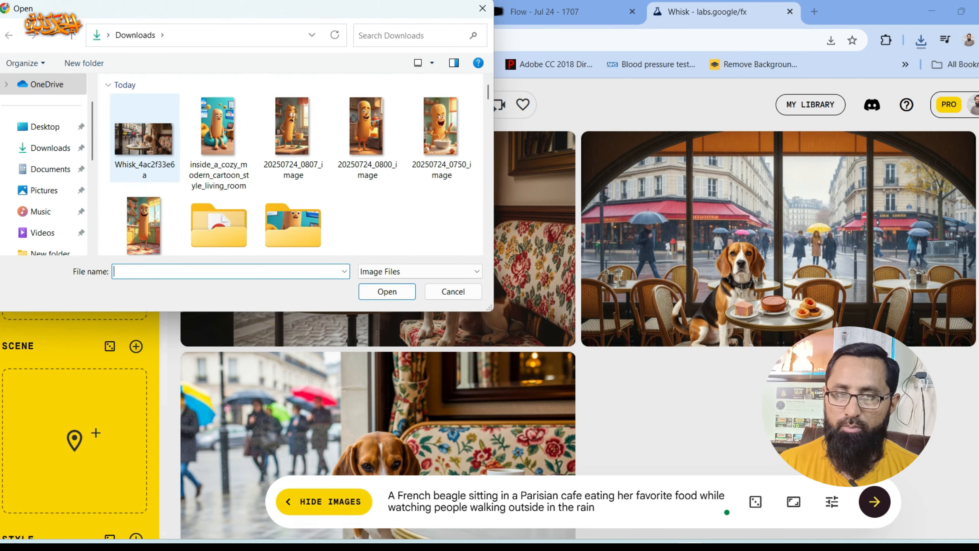
left_click(144, 138)
left_click(387, 291)
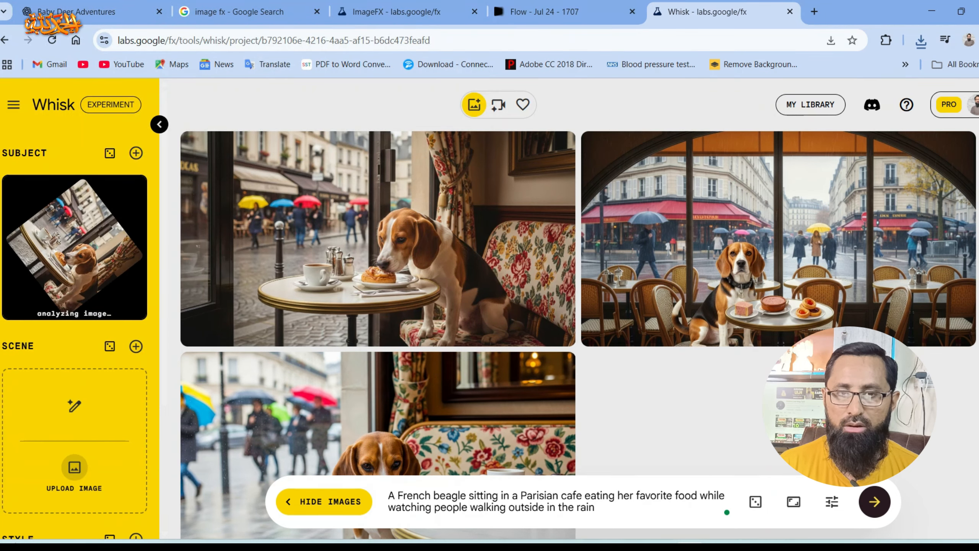
Upload the picture of a dark home-office desk with a monitor and lamp as the scene
left_click(74, 467)
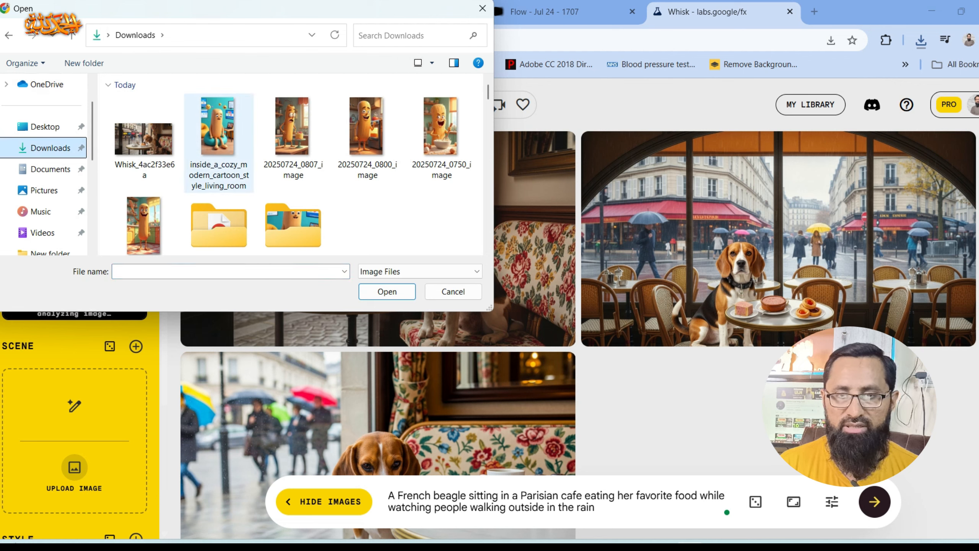
scroll(222, 154, "down", 10)
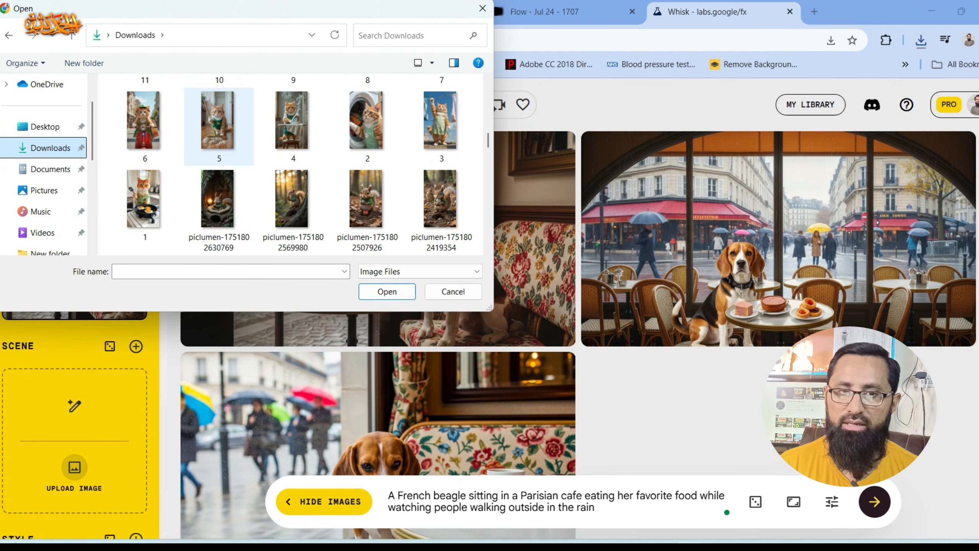
scroll(219, 123, "down", 10)
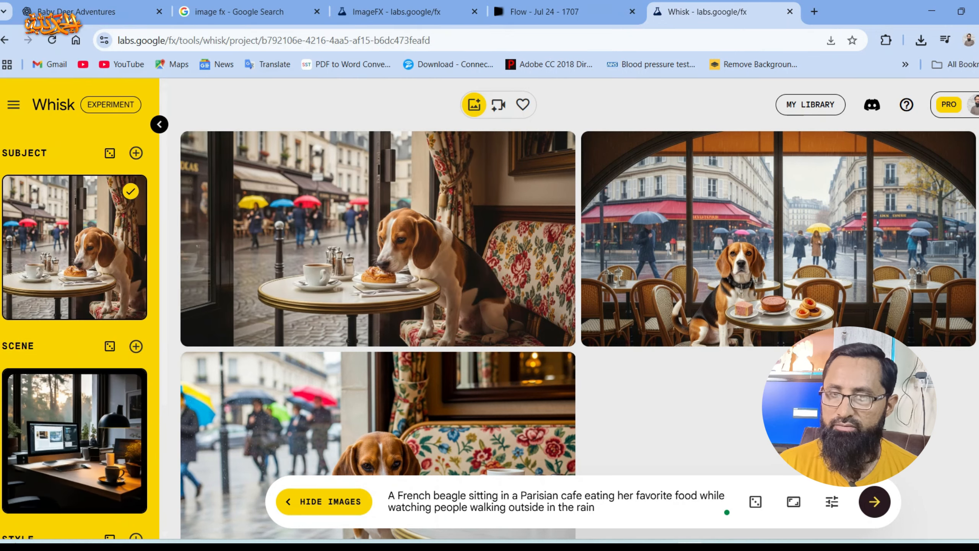
Upload the dark image with colourful diagonal light streaks, 0b1AAYrgUcnDIoXXJrOBh1D-w, from the Downloads folder as the style
scroll(75, 328, "down", 3)
mouse_move(75, 482)
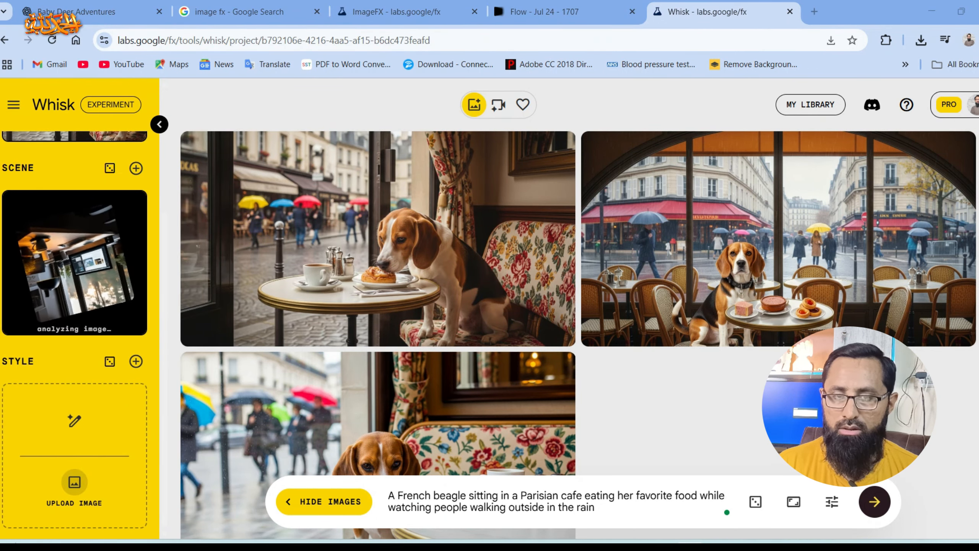
left_click(75, 482)
scroll(218, 208, "down", 10)
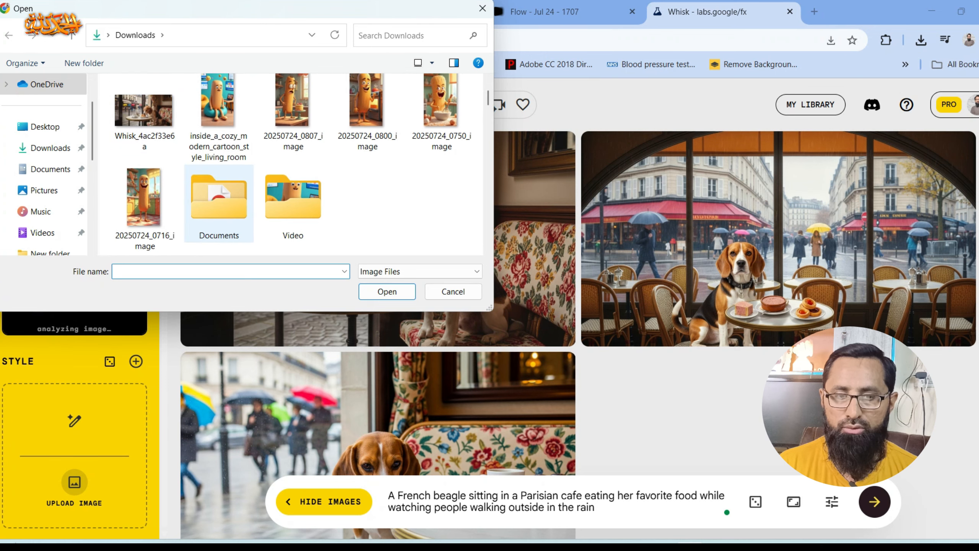
scroll(219, 209, "down", 10)
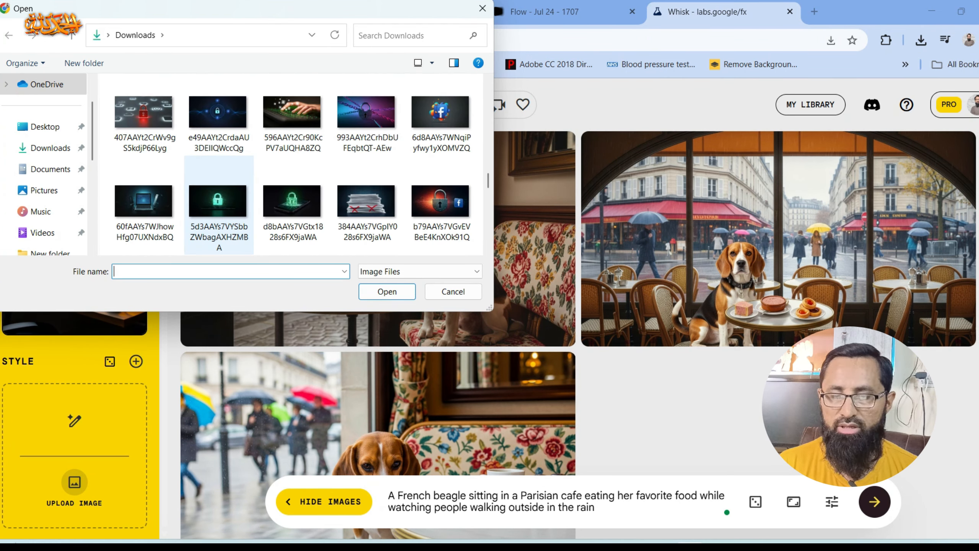
scroll(219, 208, "down", 2)
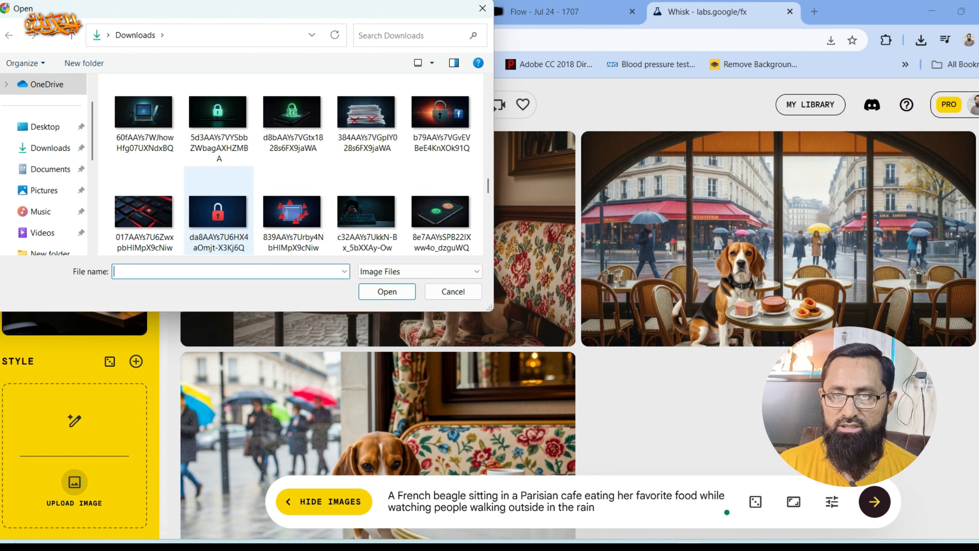
scroll(293, 209, "down", 5)
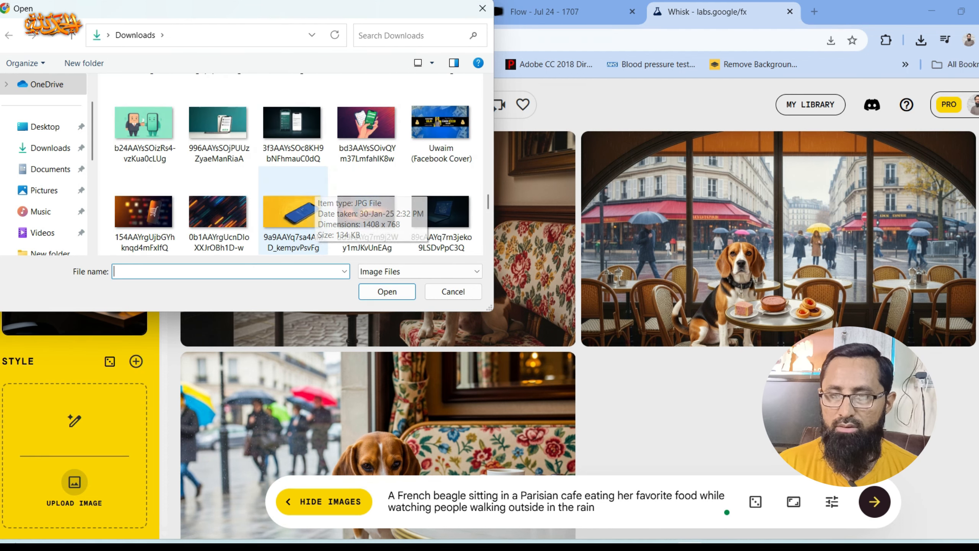
left_click(219, 216)
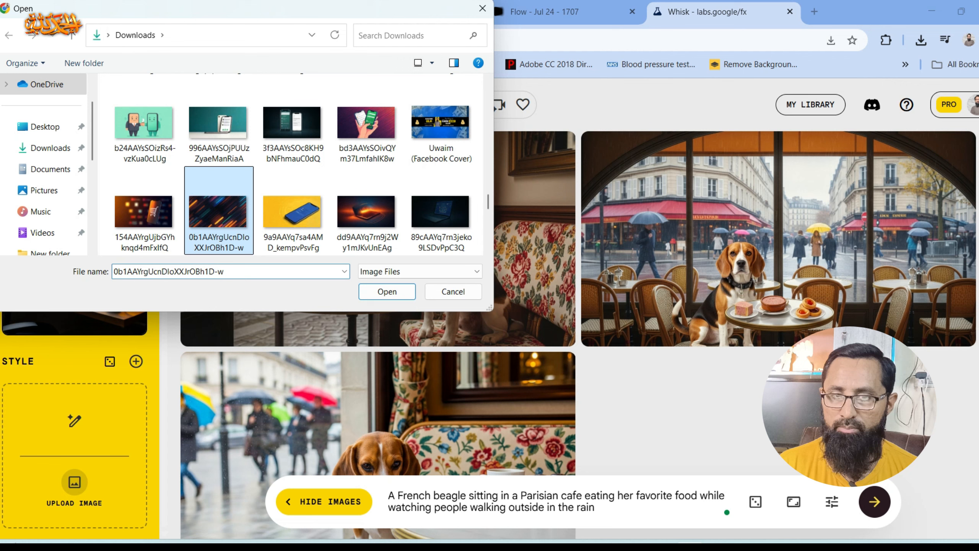
left_click(387, 291)
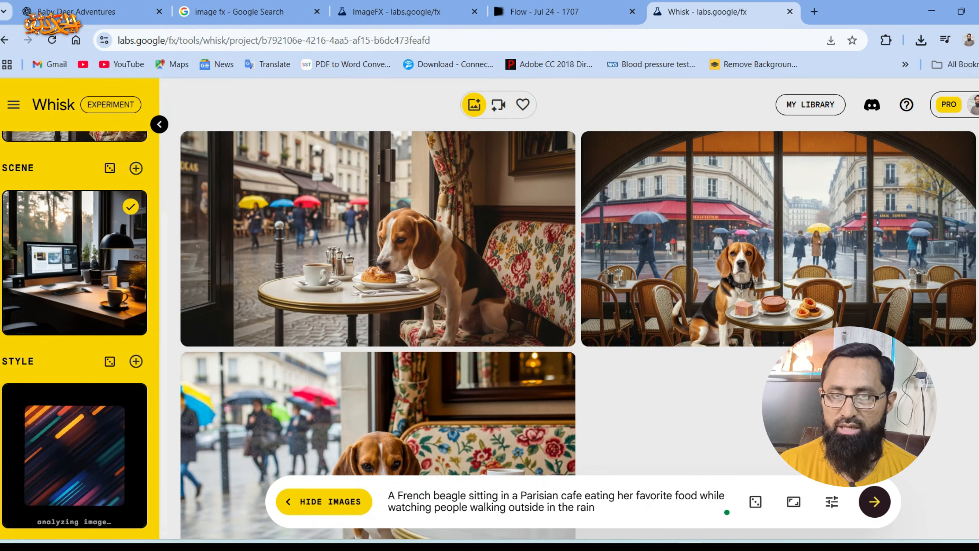
Clear the beagle cafe text prompt and generate new images from only the subject, scene and style pictures
scroll(79, 350, "up", 3)
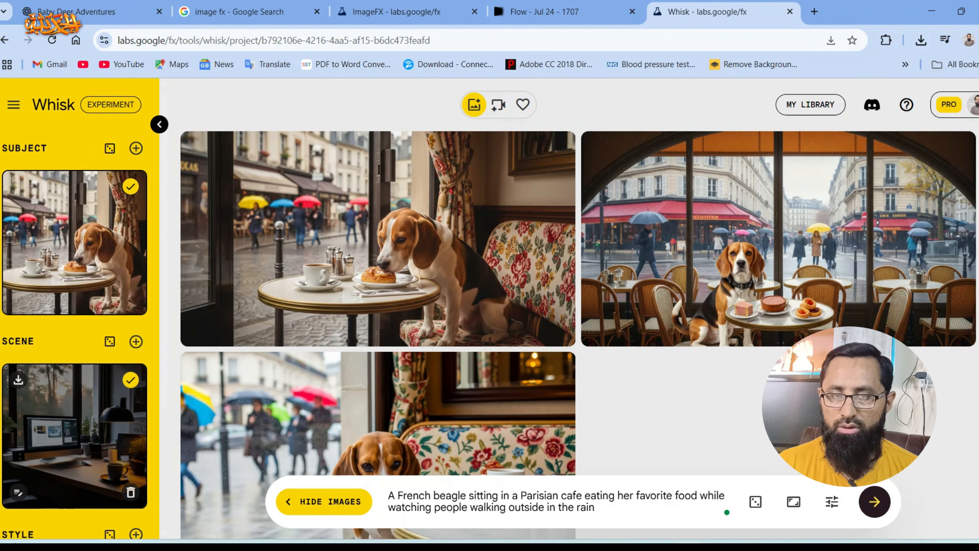
scroll(77, 386, "down", 3)
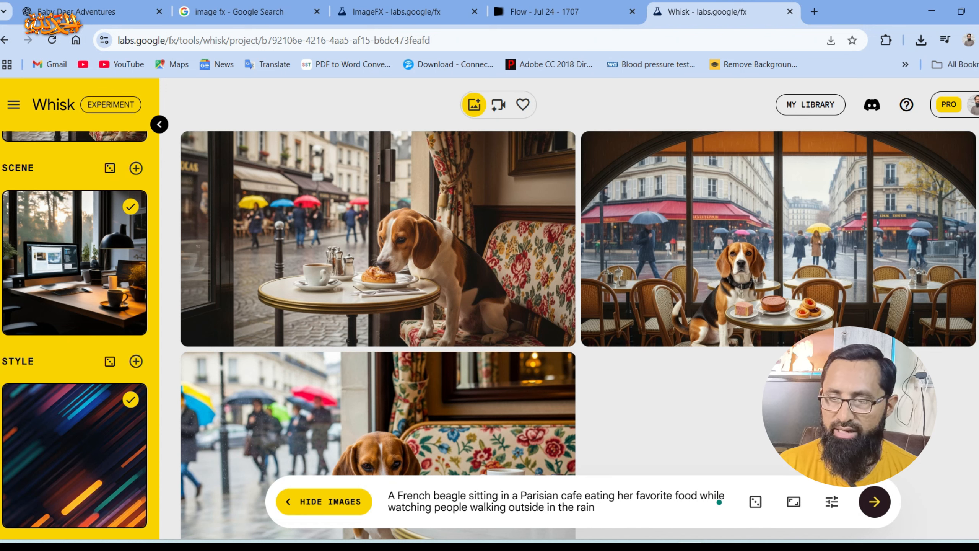
triple_click(718, 502)
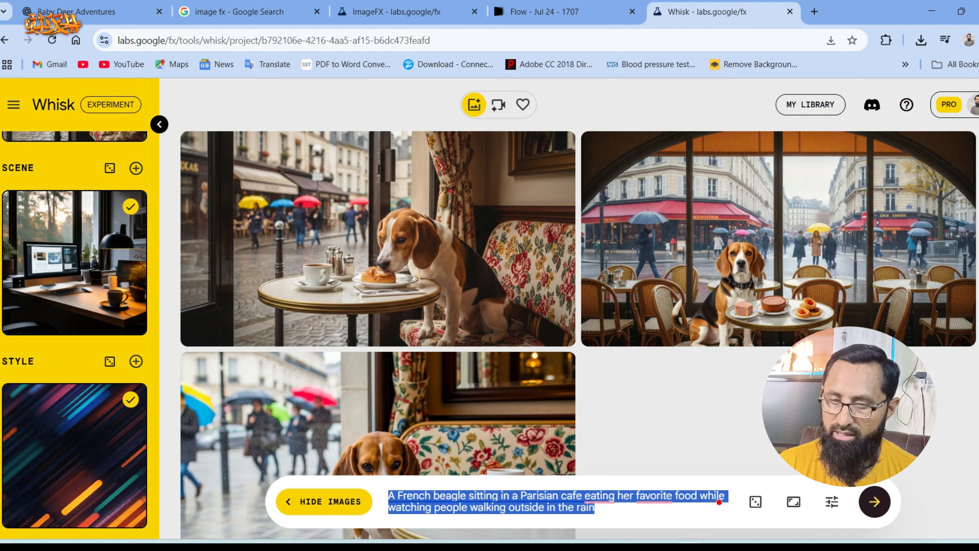
key("BackSpace")
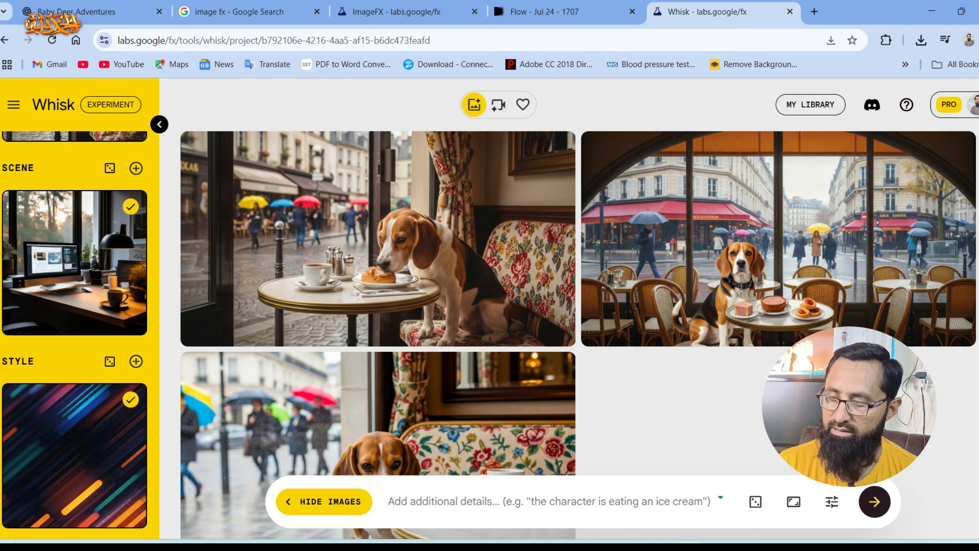
key("Return")
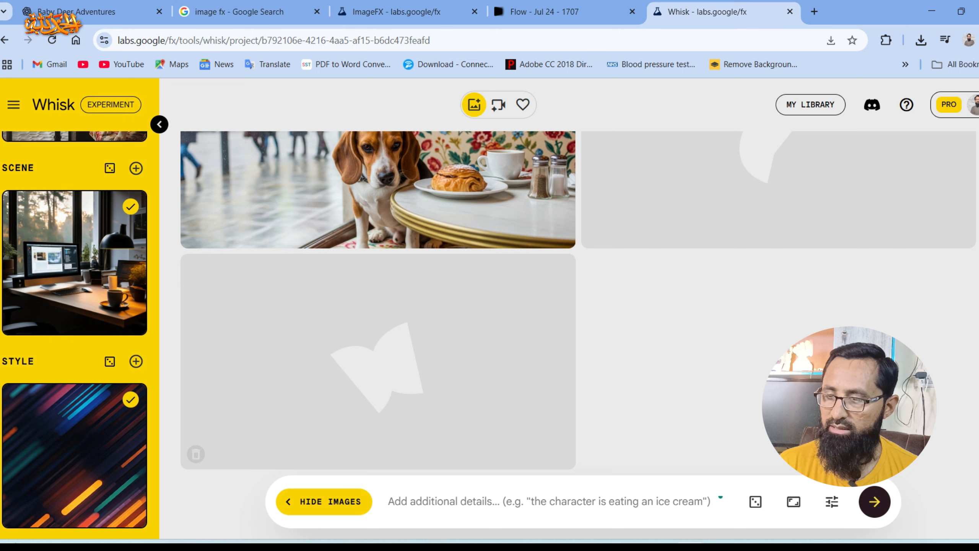
Compare the newly generated images with the subject, scene and style pictures they combine
scroll(74, 316, "up", 3)
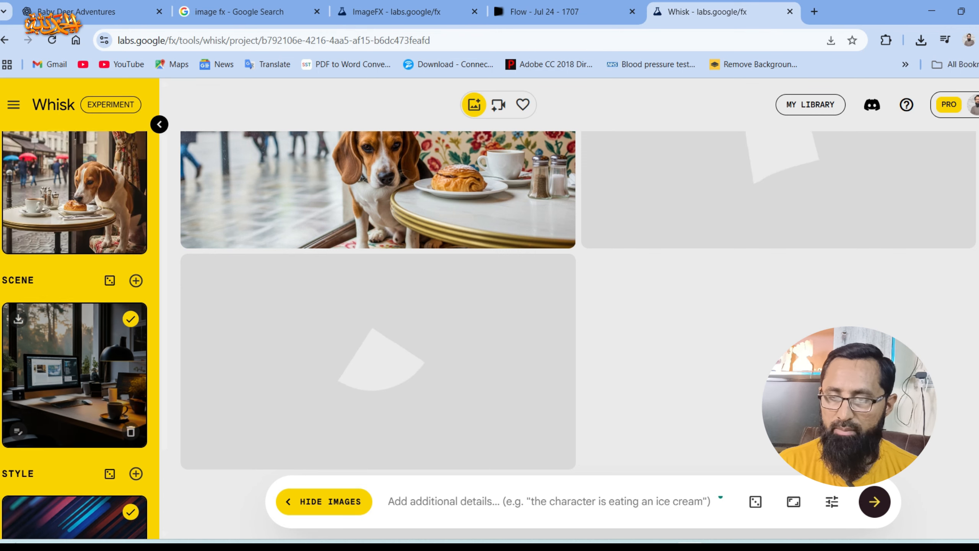
scroll(75, 308, "up", 1)
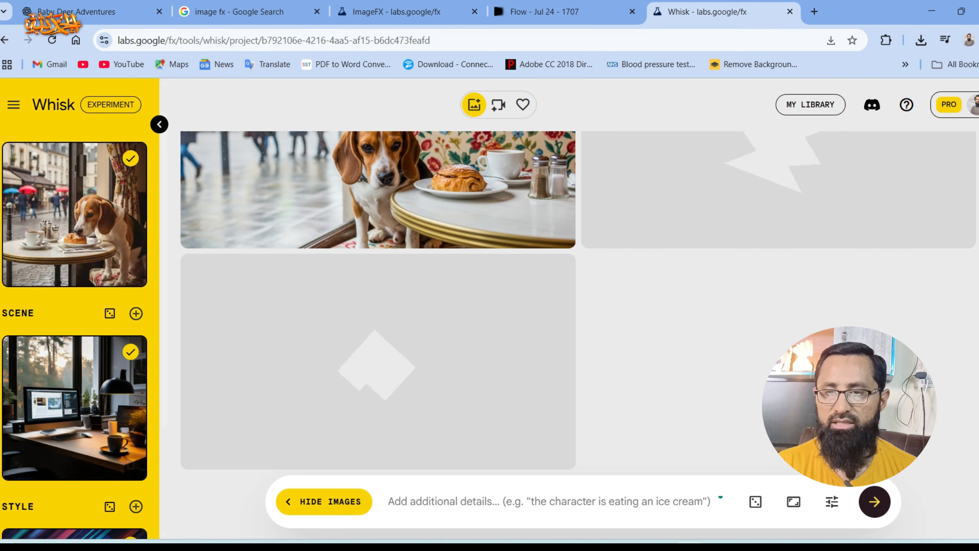
scroll(74, 309, "down", 3)
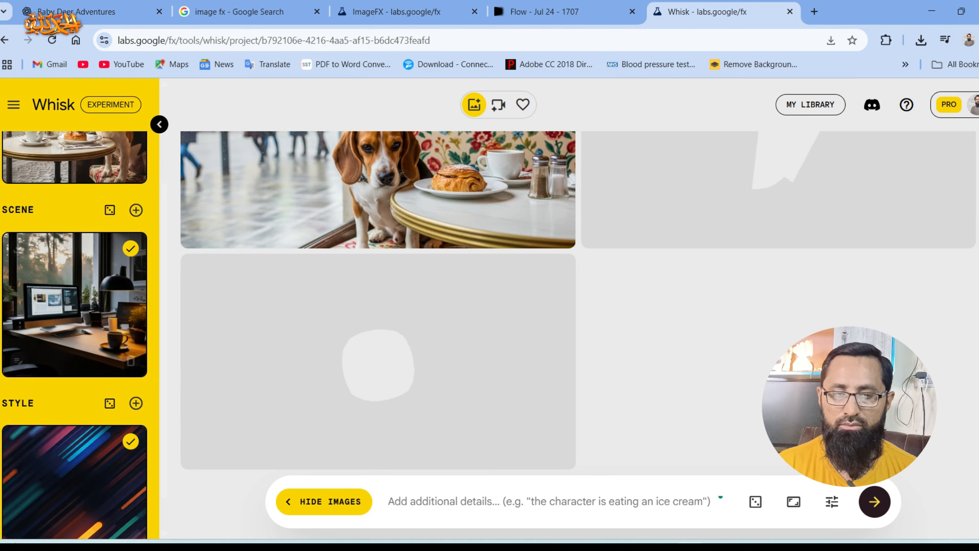
scroll(75, 455, "down", 1)
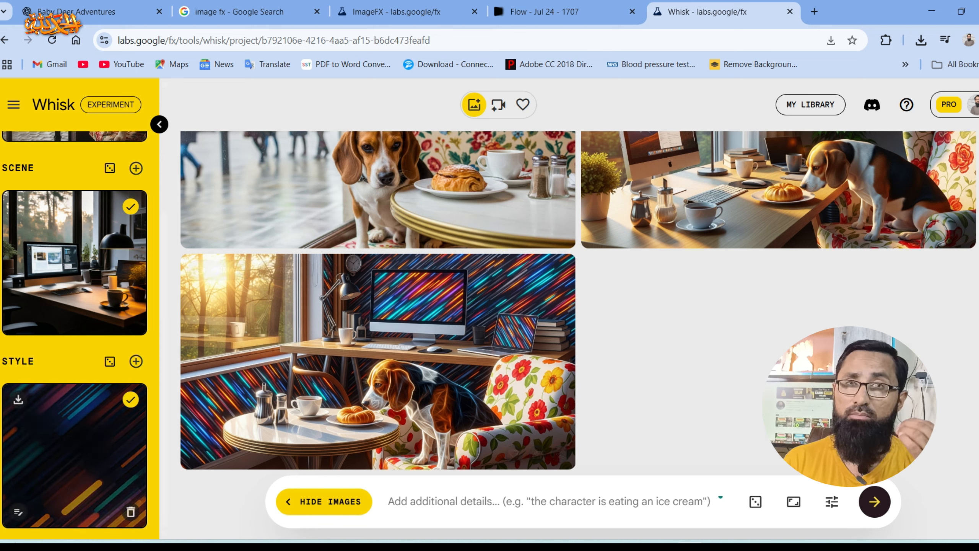
scroll(75, 247, "up", 5)
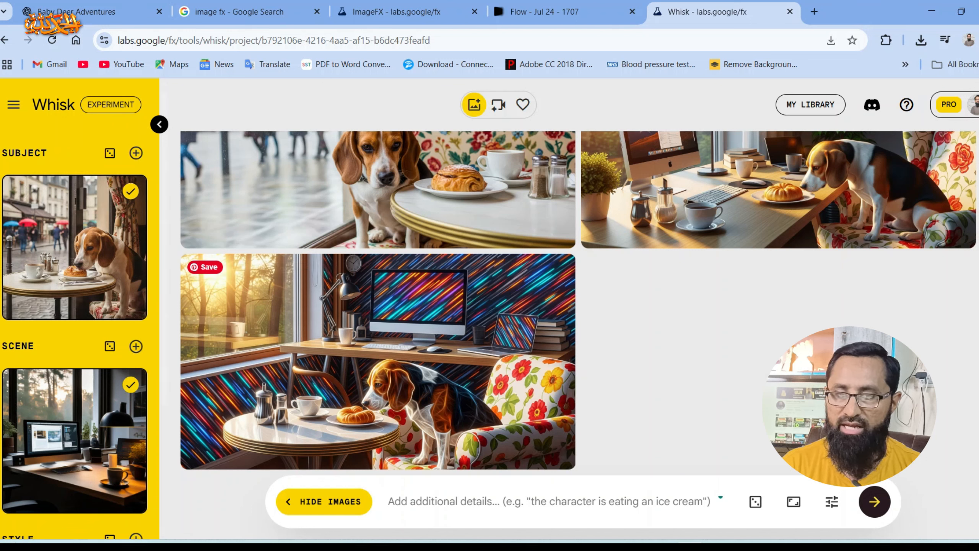
scroll(75, 316, "down", 3)
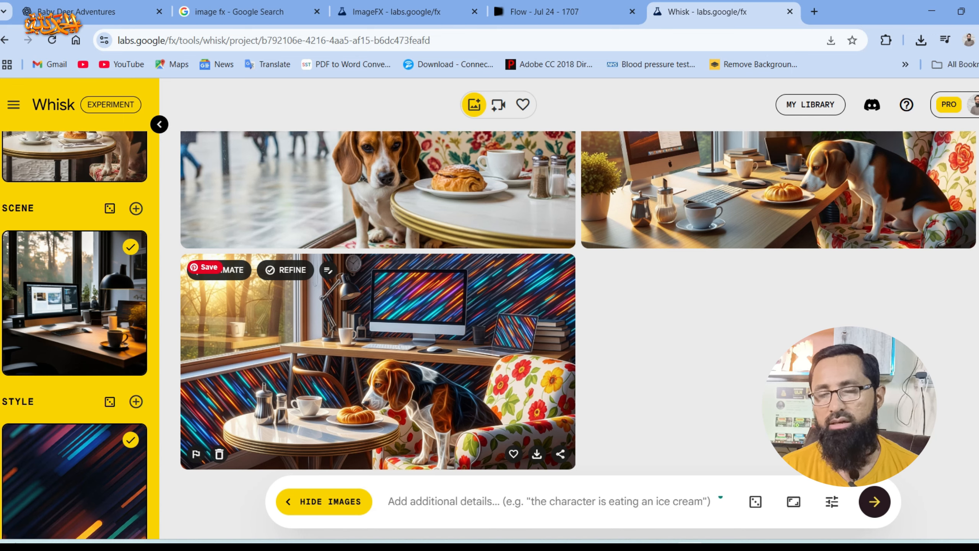
scroll(75, 335, "down", 1)
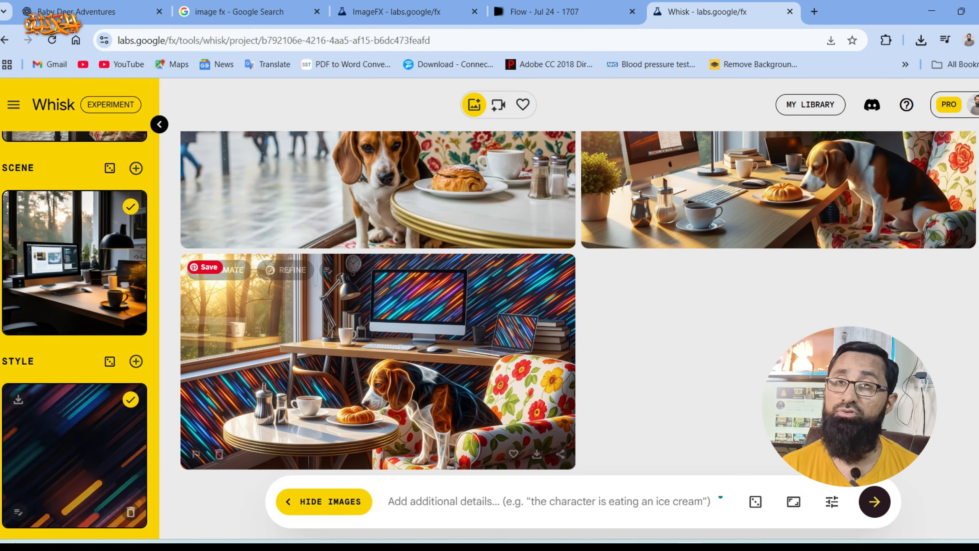
scroll(378, 336, "up", 4)
scroll(378, 335, "down", 4)
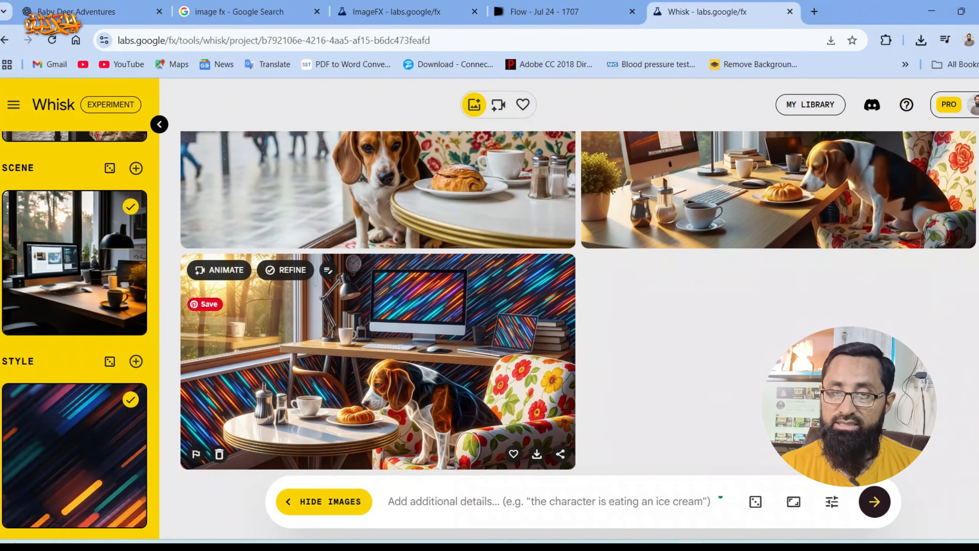
Upload a portrait of a bearded man with glasses as a second subject and the dark home-office desk picture as a second scene
scroll(110, 359, "up", 4)
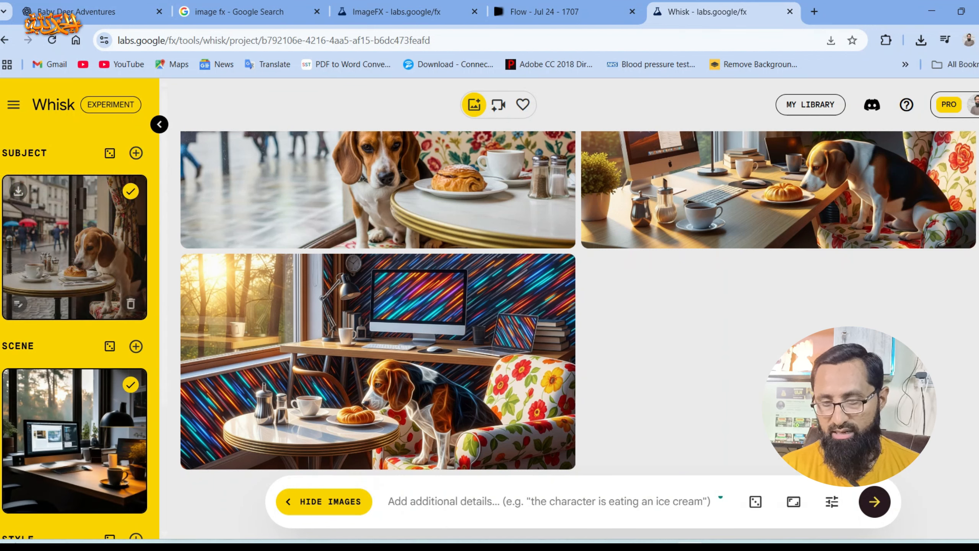
left_click(136, 153)
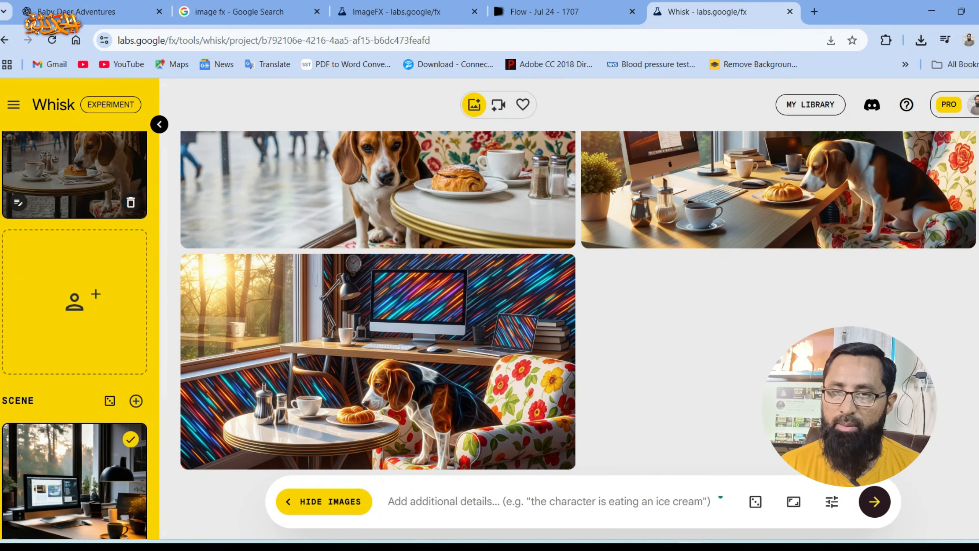
left_click(75, 330)
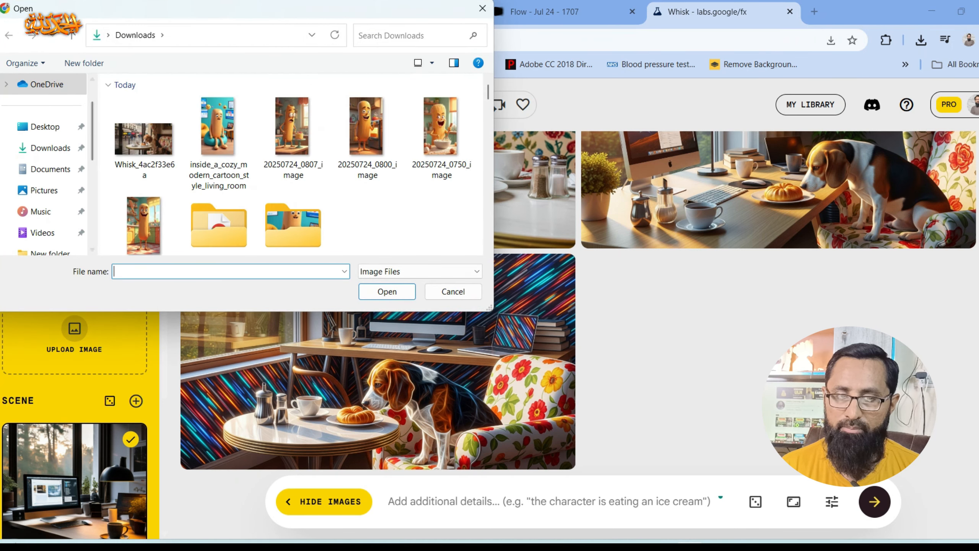
scroll(44, 170, "down", 5)
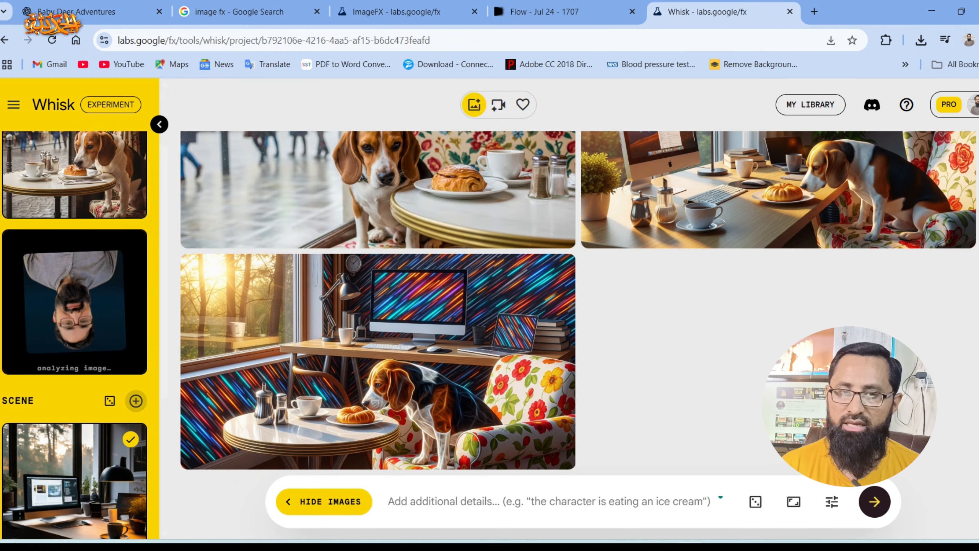
left_click(136, 400)
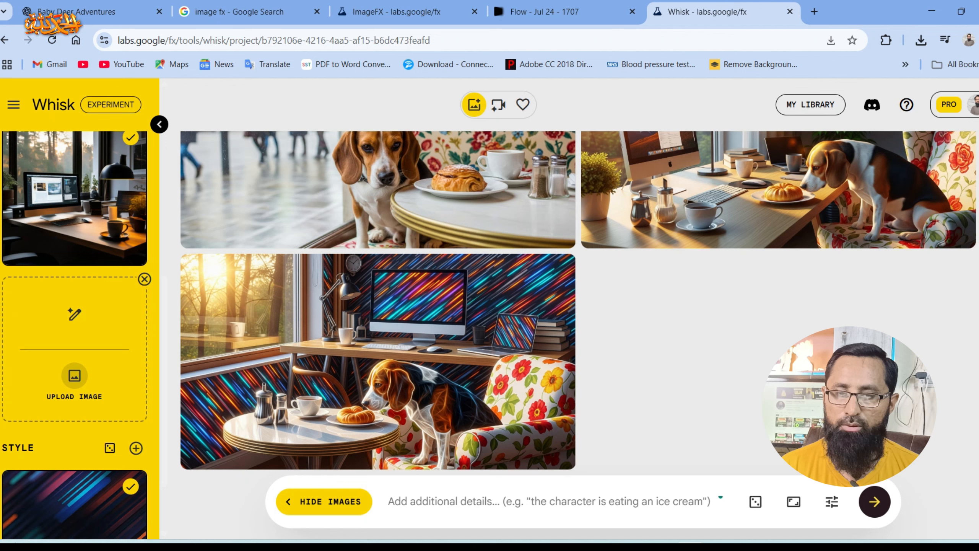
left_click(74, 376)
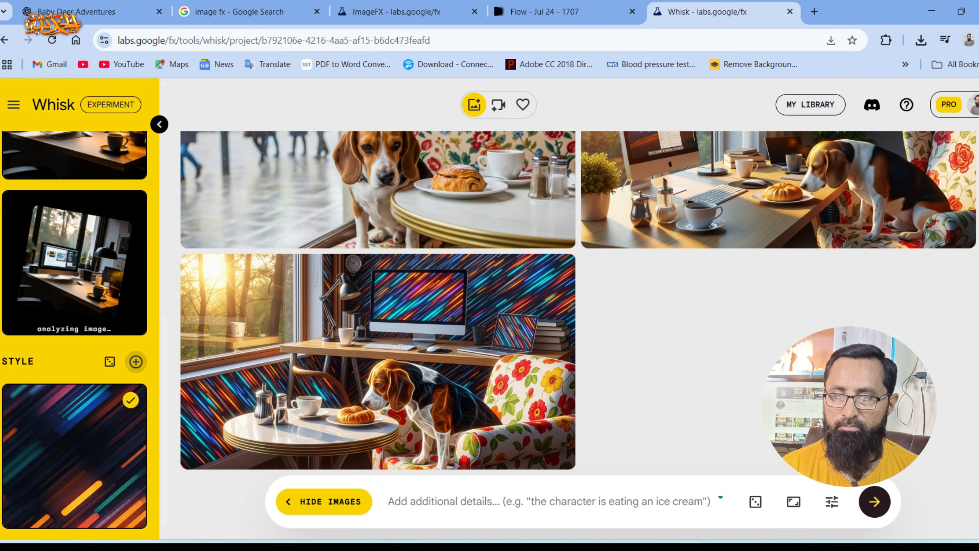
Upload the dark picture of a hooded figure with a keyboard, c32AAYs7UkkN-Bx_5bXXAy-Ow, from the Downloads folder as a second style
left_click(136, 360)
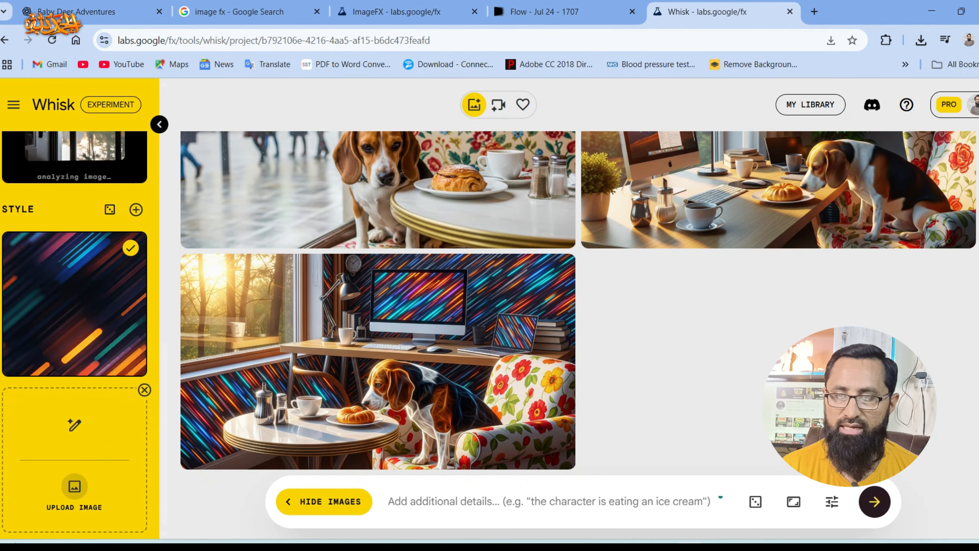
left_click(75, 487)
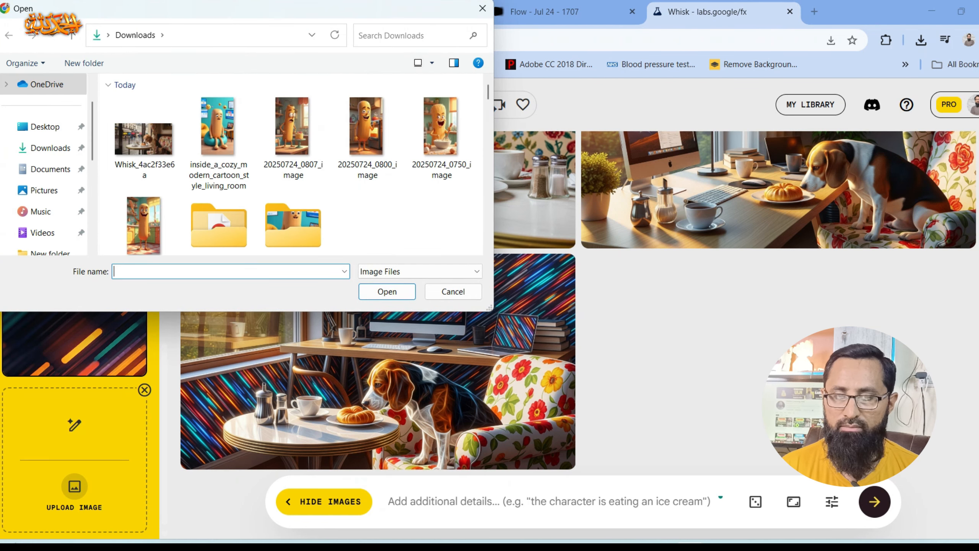
scroll(293, 164, "down", 5)
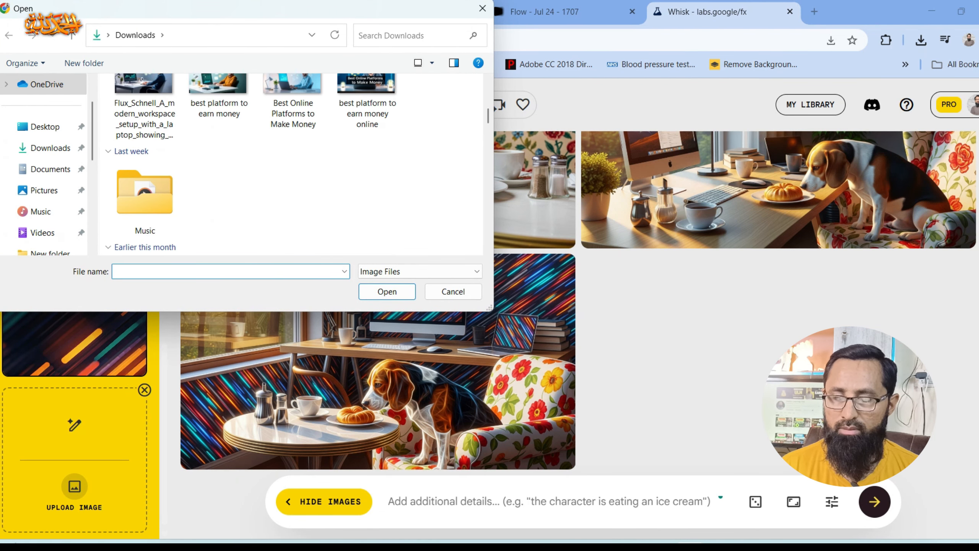
scroll(293, 209, "down", 15)
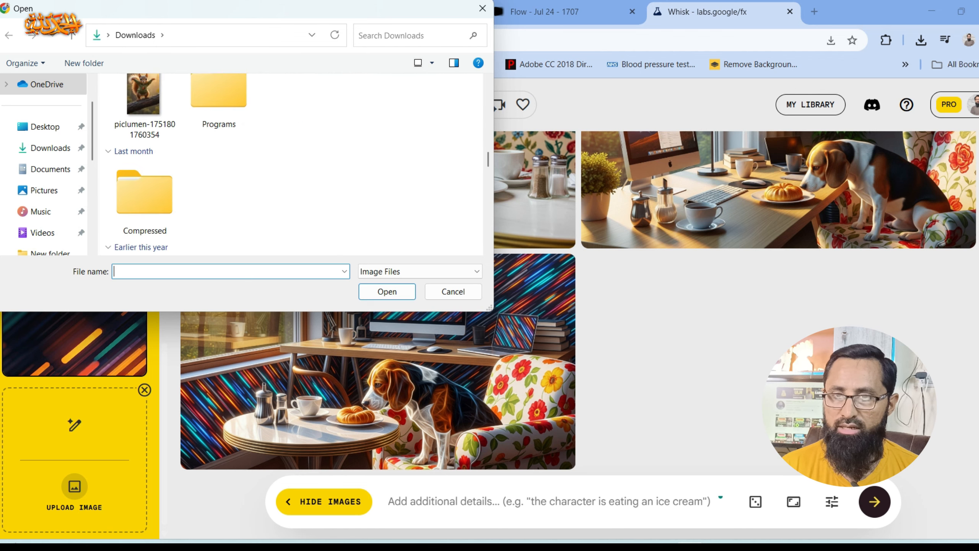
scroll(293, 208, "down", 2)
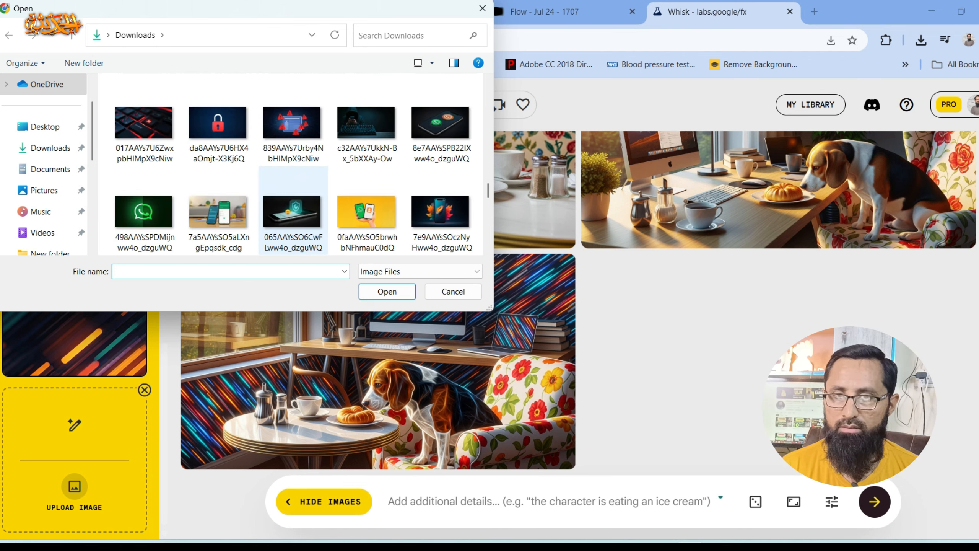
scroll(293, 209, "down", 2)
scroll(293, 208, "down", 2)
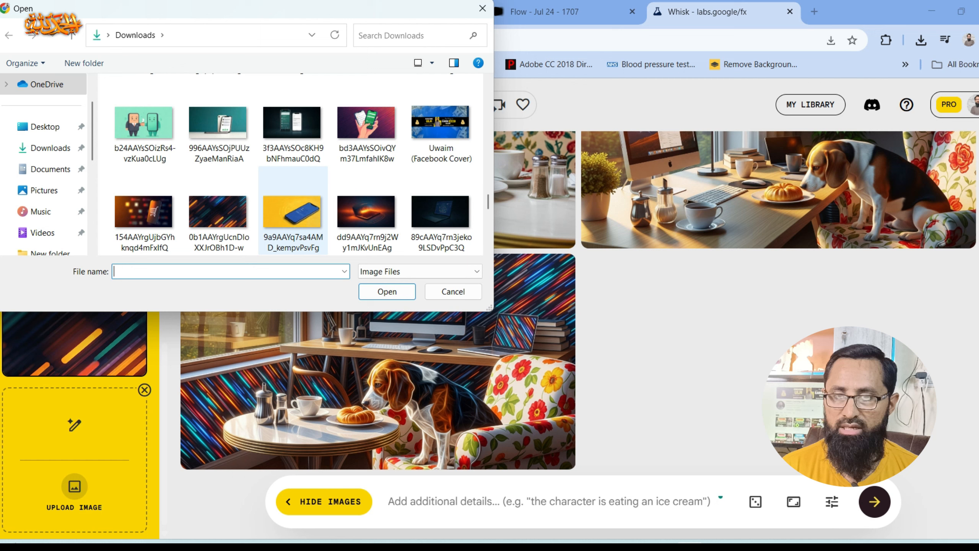
scroll(293, 208, "down", 2)
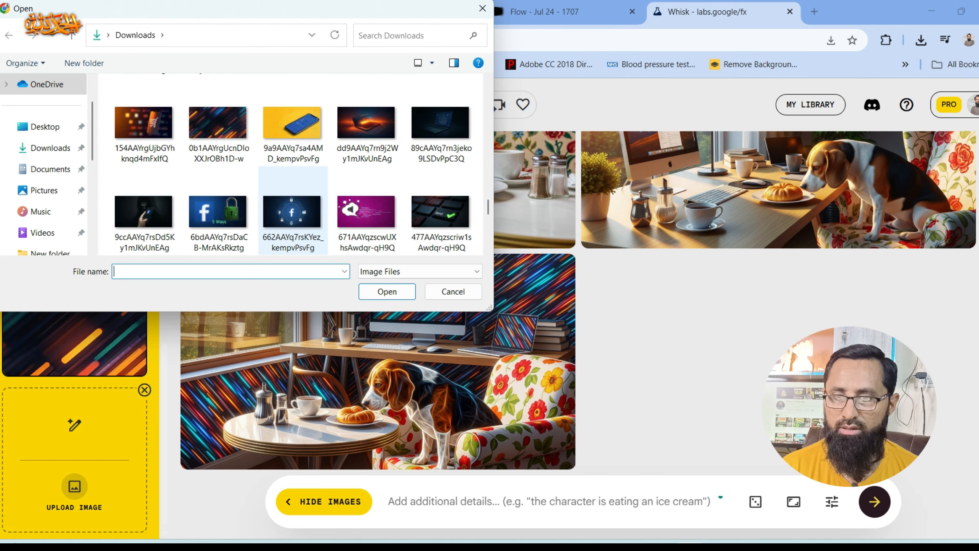
scroll(293, 209, "down", 2)
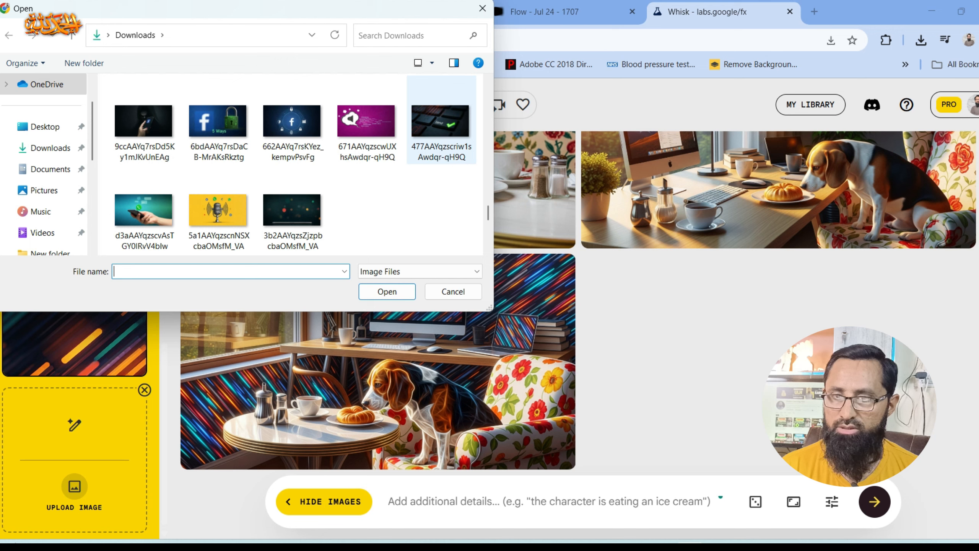
scroll(442, 146, "up", 2)
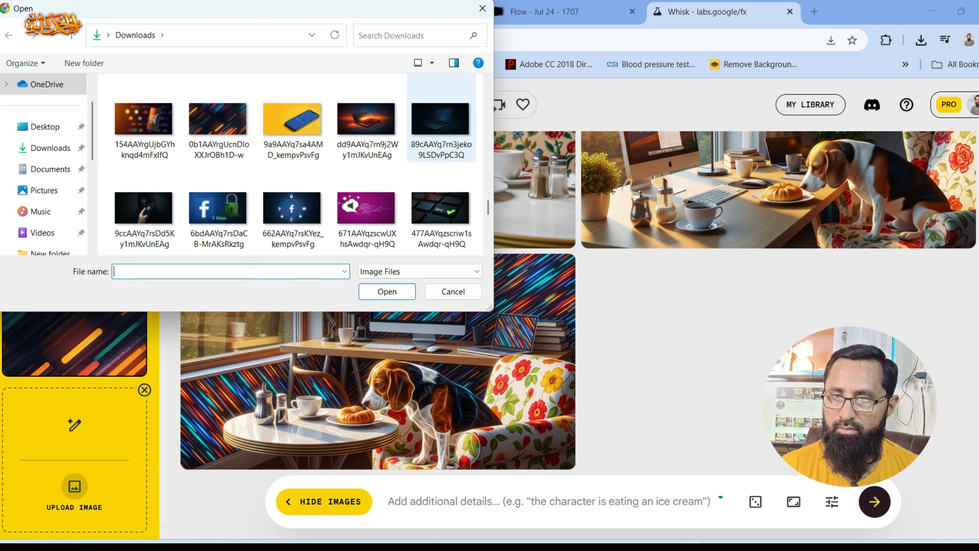
scroll(441, 135, "down", 2)
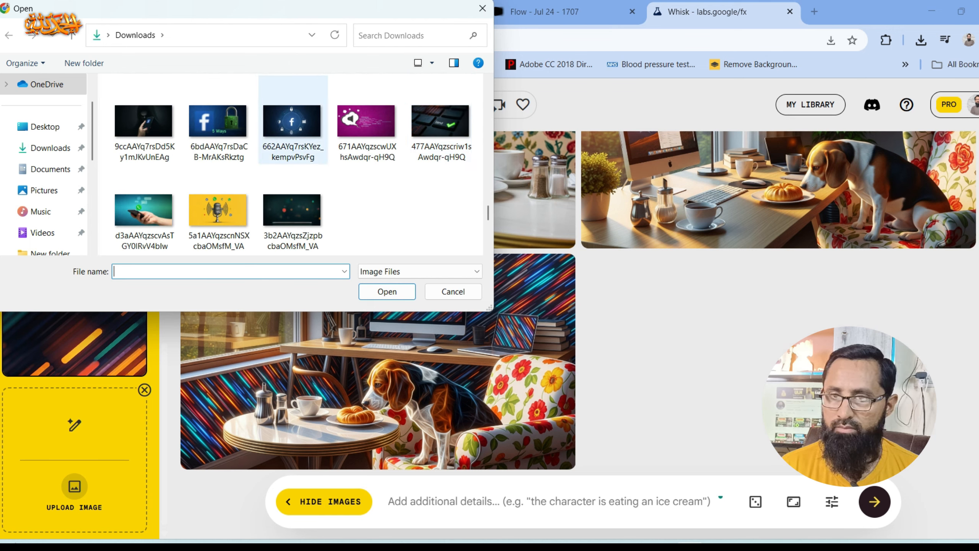
scroll(293, 209, "up", 3)
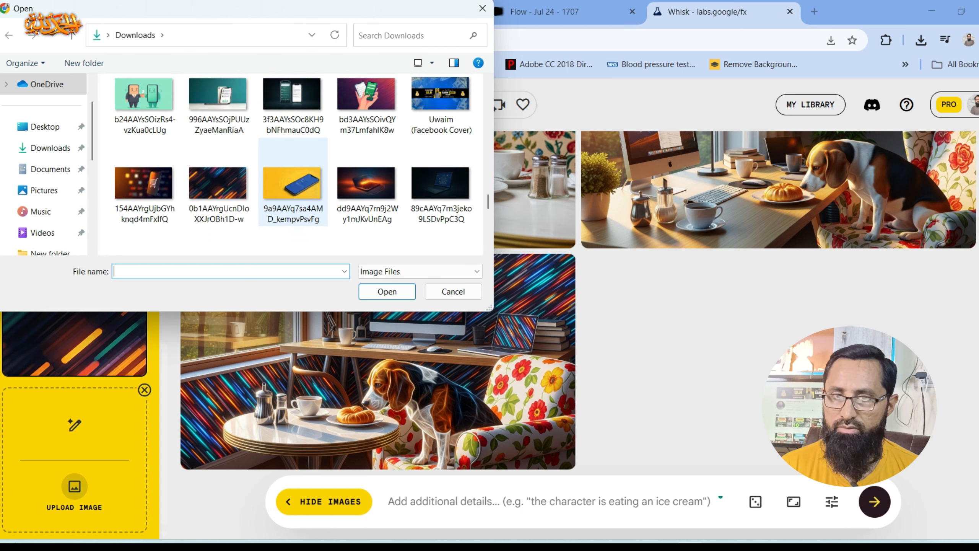
scroll(293, 208, "up", 3)
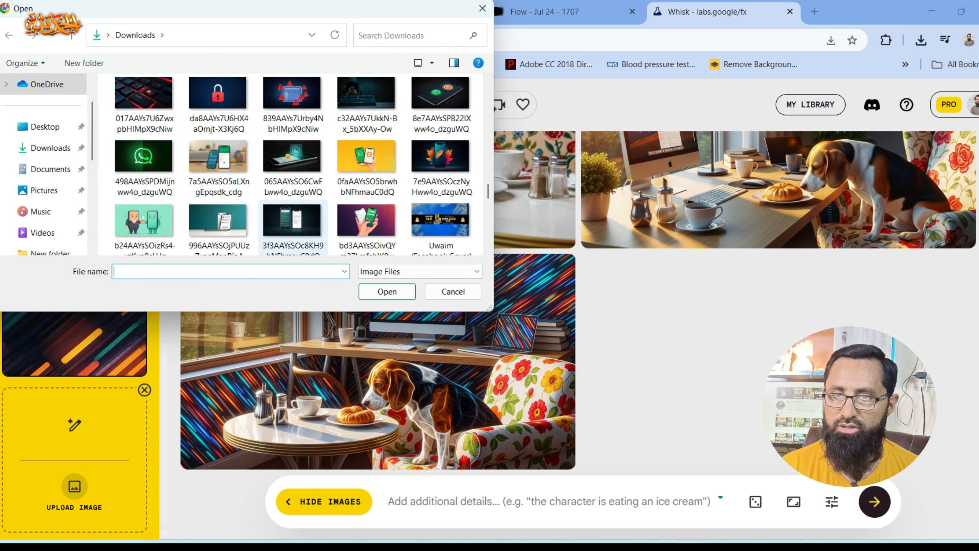
scroll(293, 204, "up", 2)
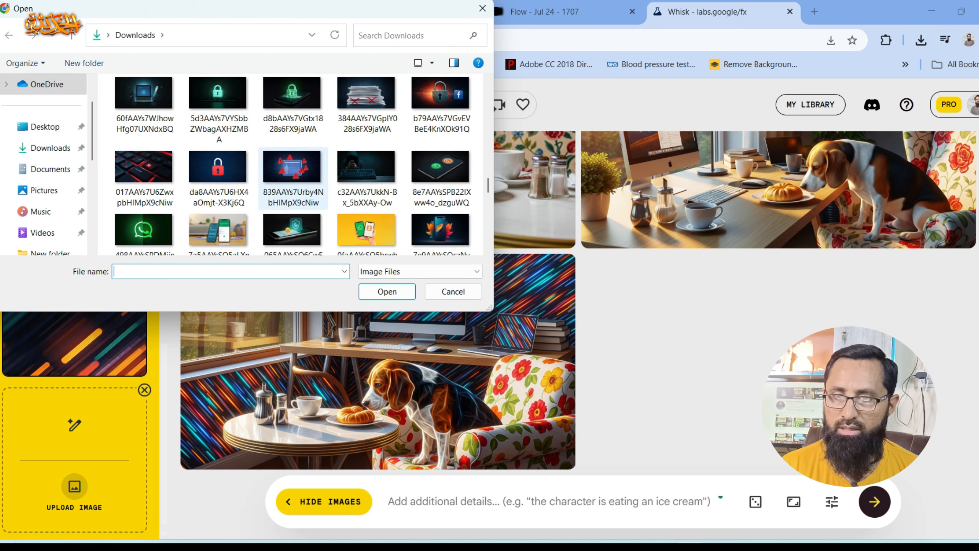
left_click(144, 178)
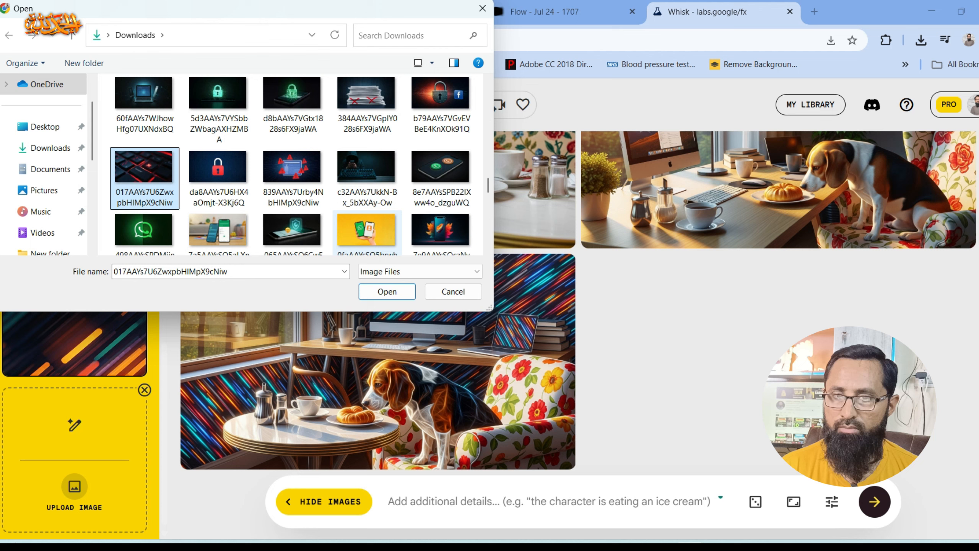
left_click(366, 177)
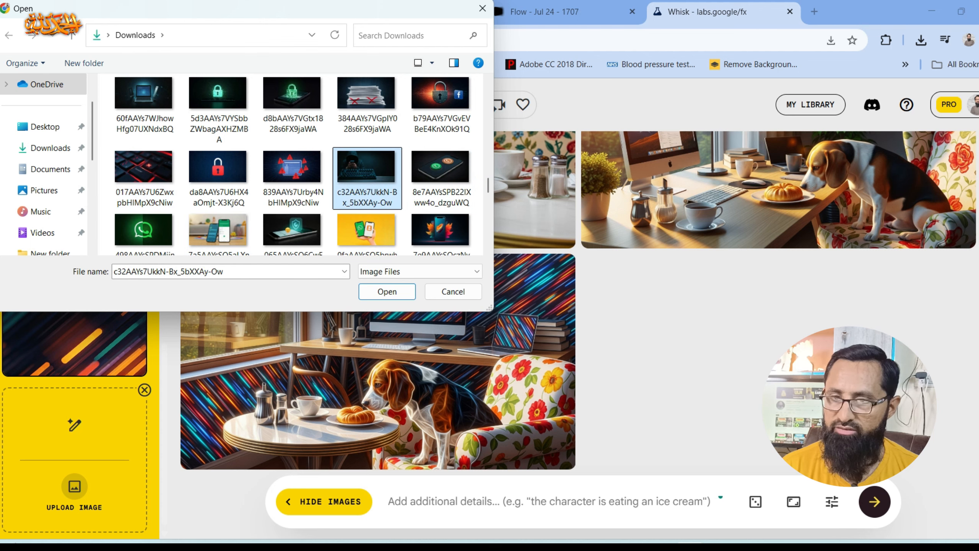
left_click(387, 291)
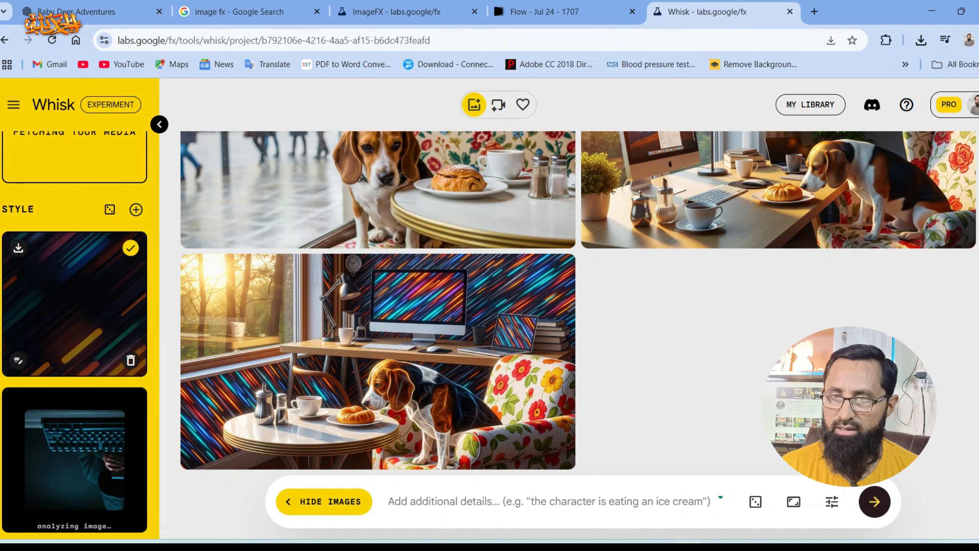
Generate new images from the selected references and inspect the editable details of the image showing the bearded man and beagle
scroll(75, 304, "up", 3)
scroll(75, 305, "up", 6)
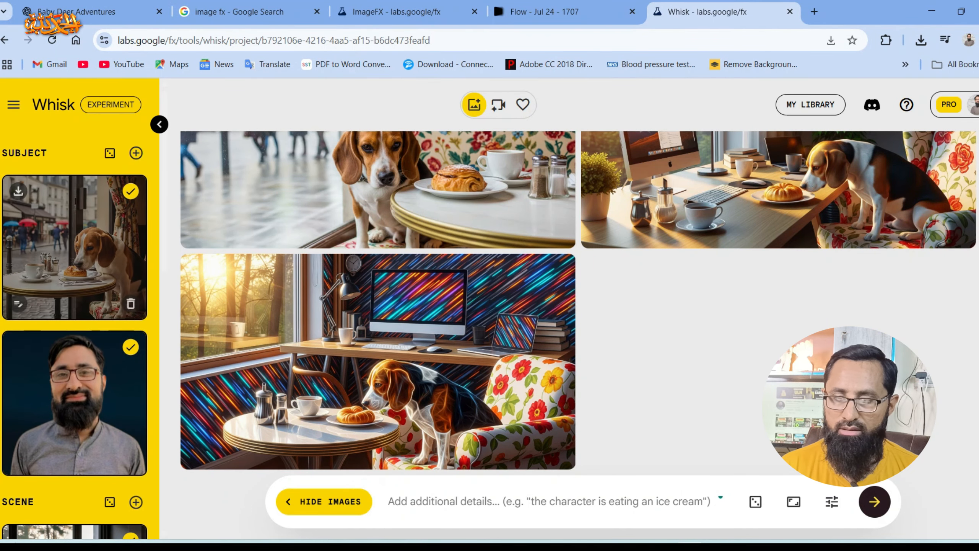
scroll(75, 335, "down", 8)
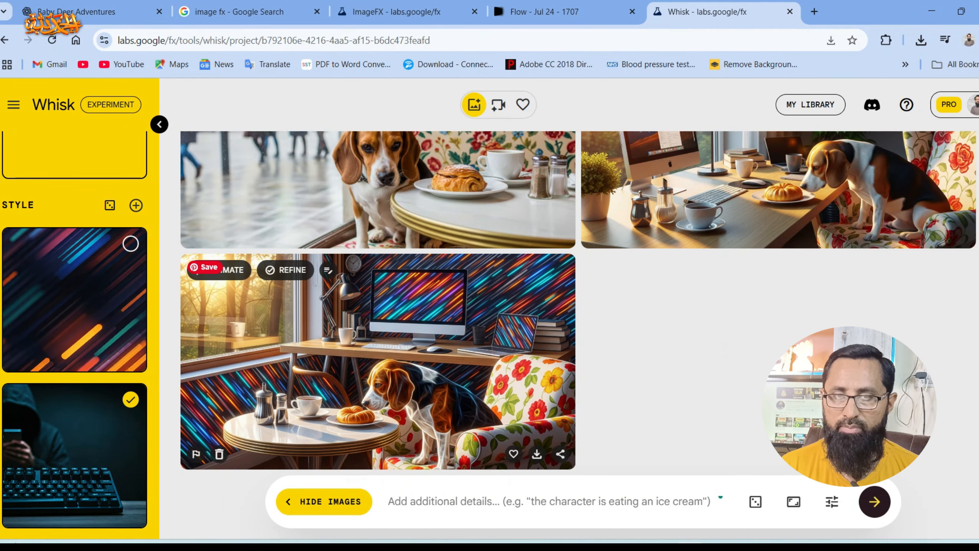
left_click(875, 501)
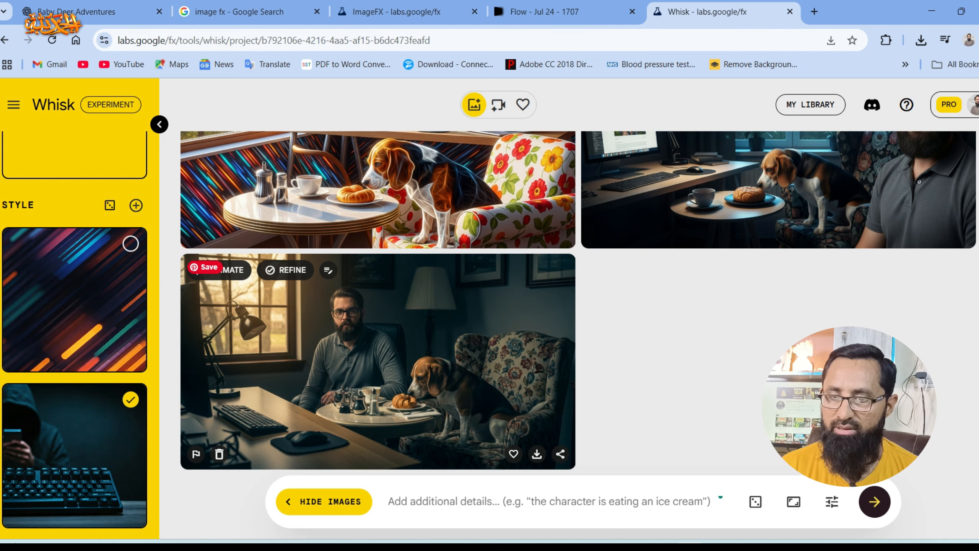
left_click(328, 270)
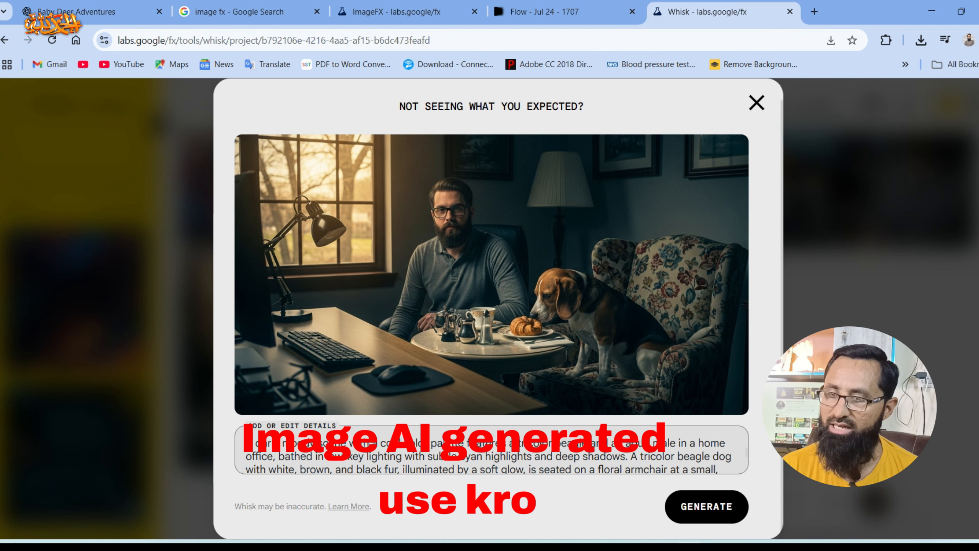
left_click(756, 103)
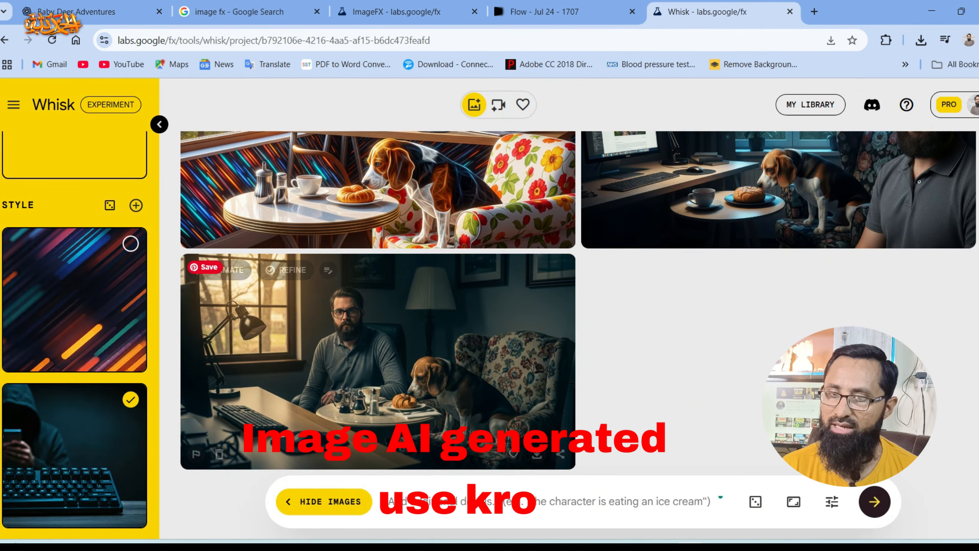
Add a randomly generated subject, scene and style to the references, generate new images from them and look over the results
scroll(75, 331, "up", 10)
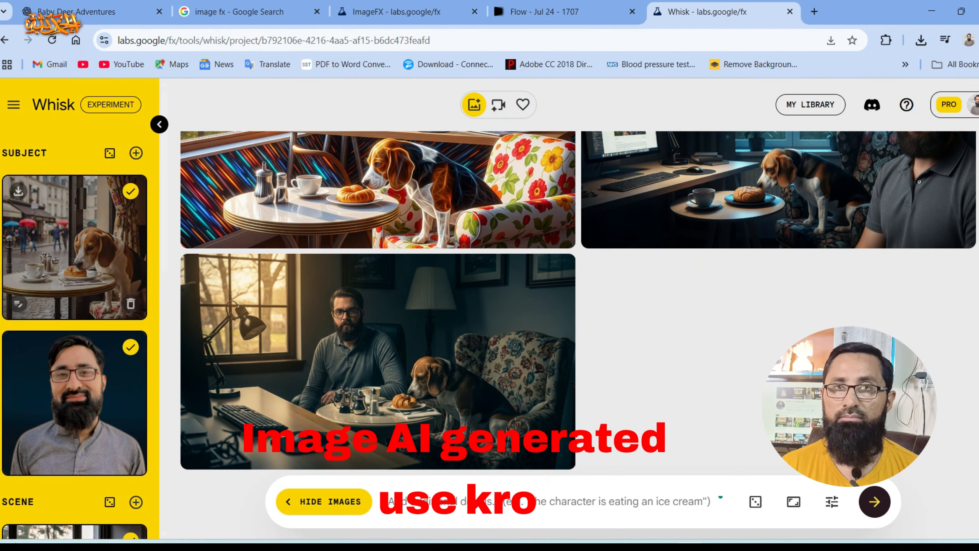
left_click(110, 153)
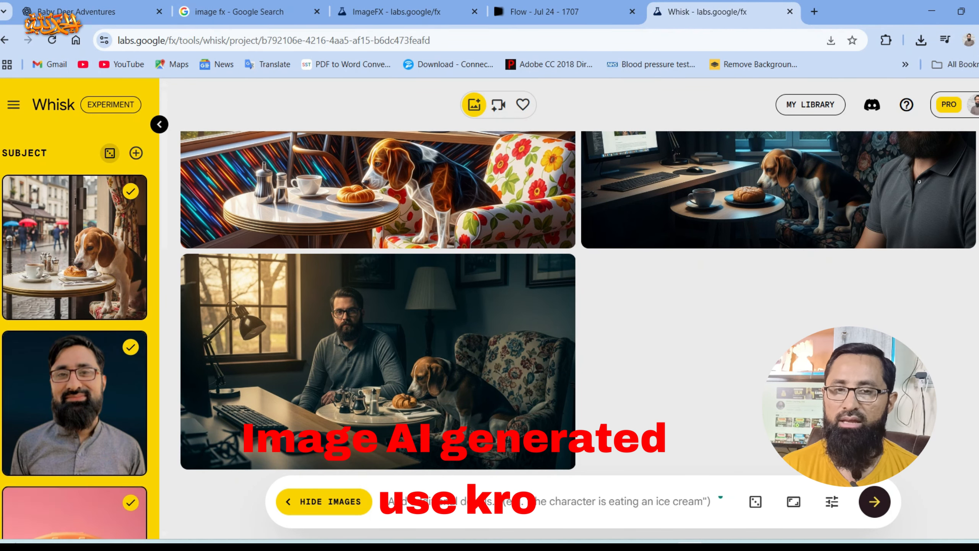
scroll(74, 398, "down", 8)
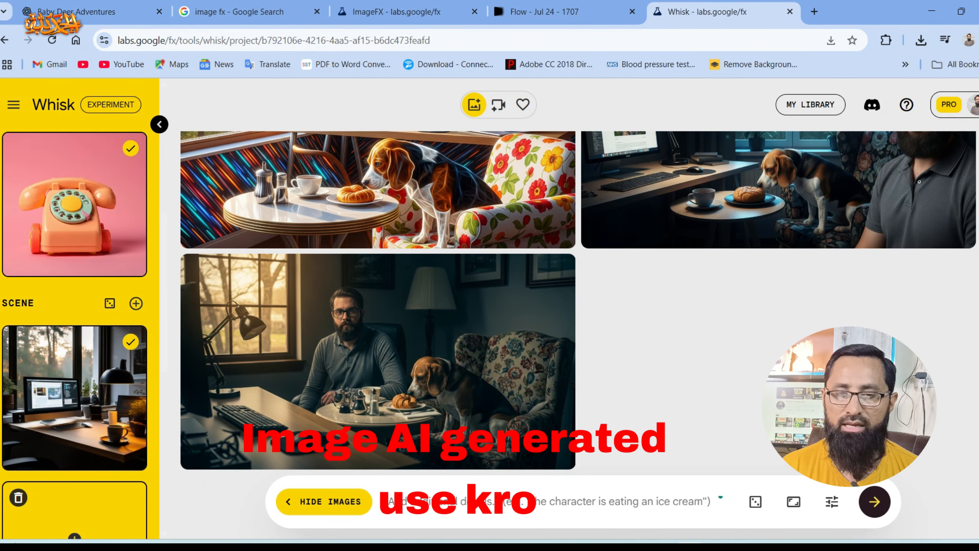
scroll(74, 335, "down", 8)
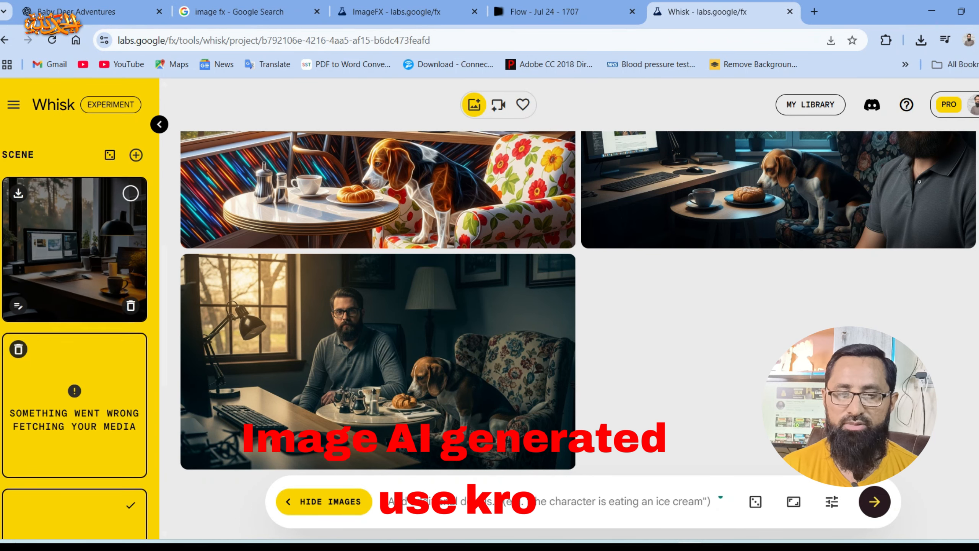
scroll(75, 335, "down", 5)
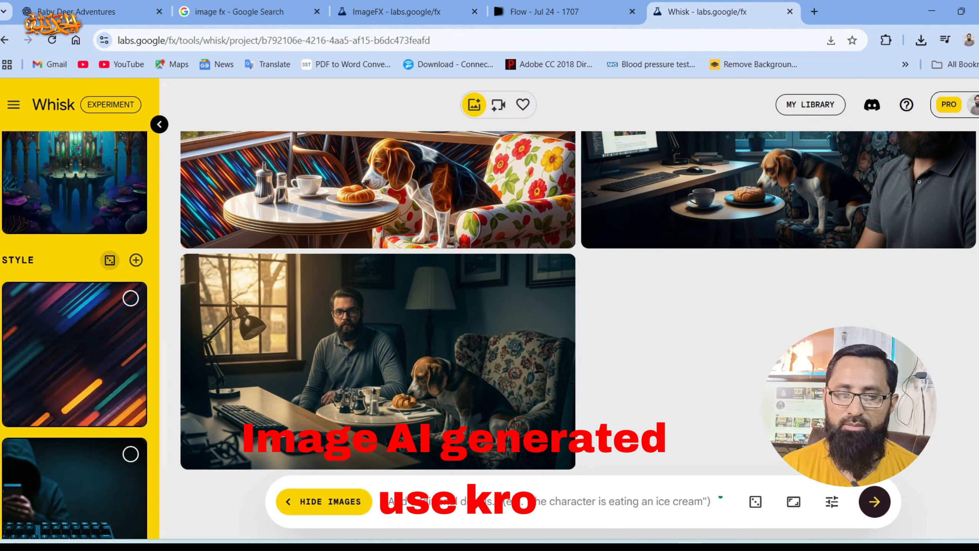
scroll(75, 347, "down", 5)
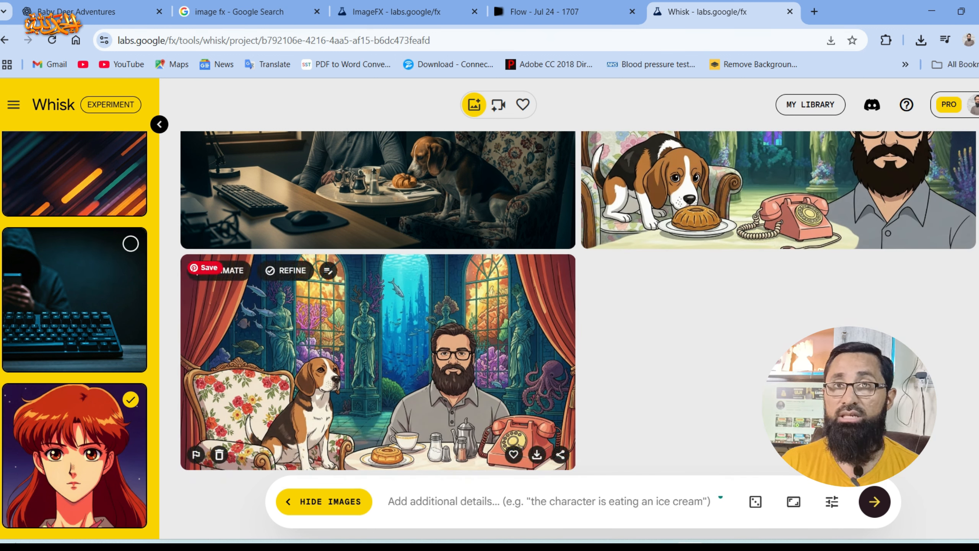
scroll(578, 335, "up", 3)
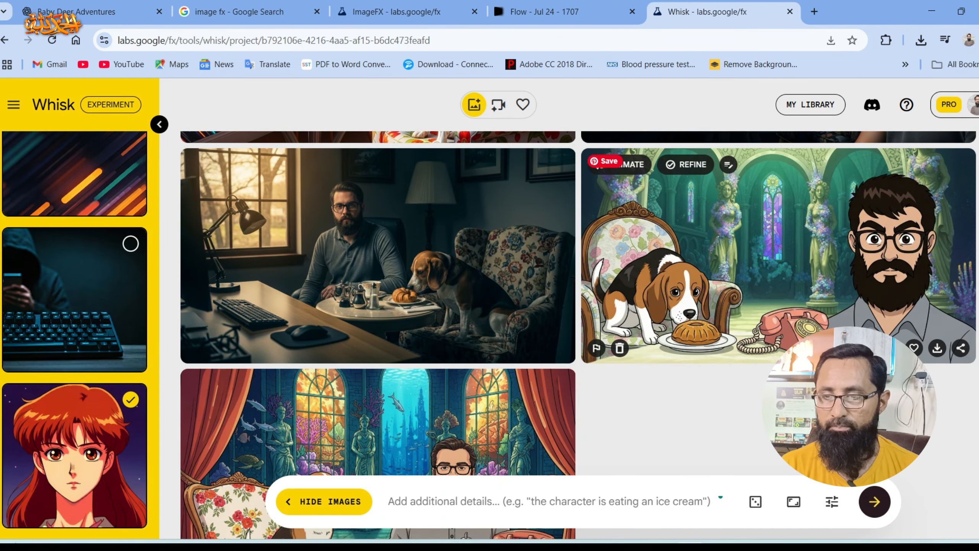
scroll(378, 270, "down", 3)
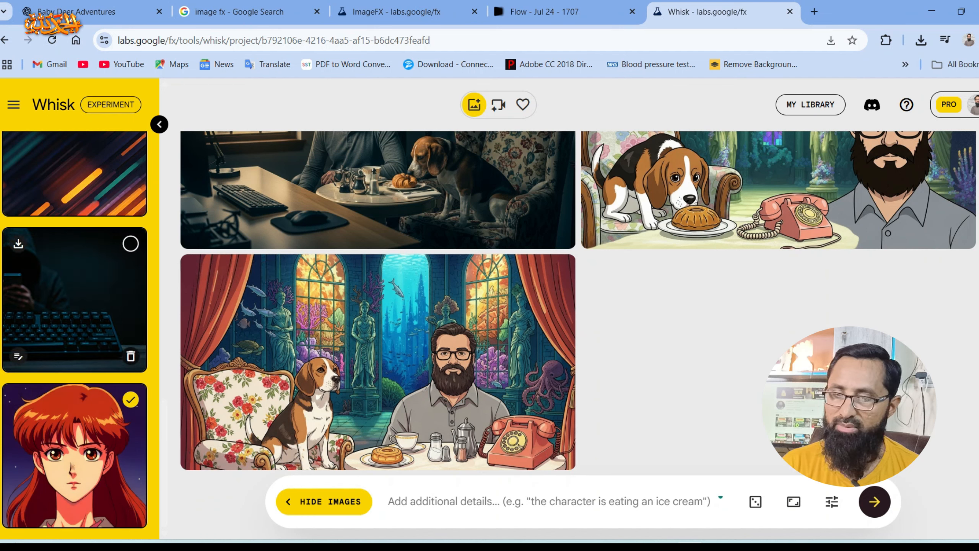
Delete the keyboard and diagonal light streak pictures from the style references, keeping the red-haired anime portrait
left_click(131, 356)
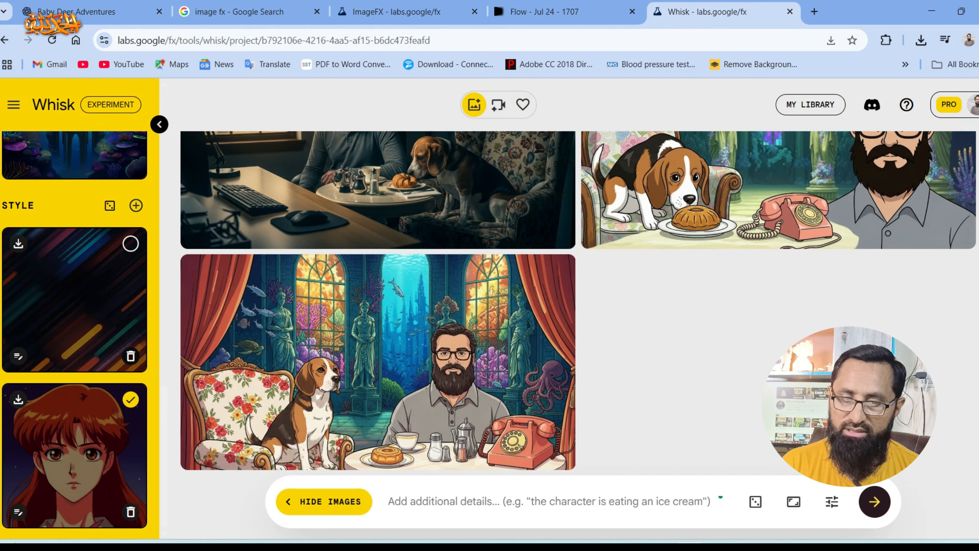
left_click(131, 356)
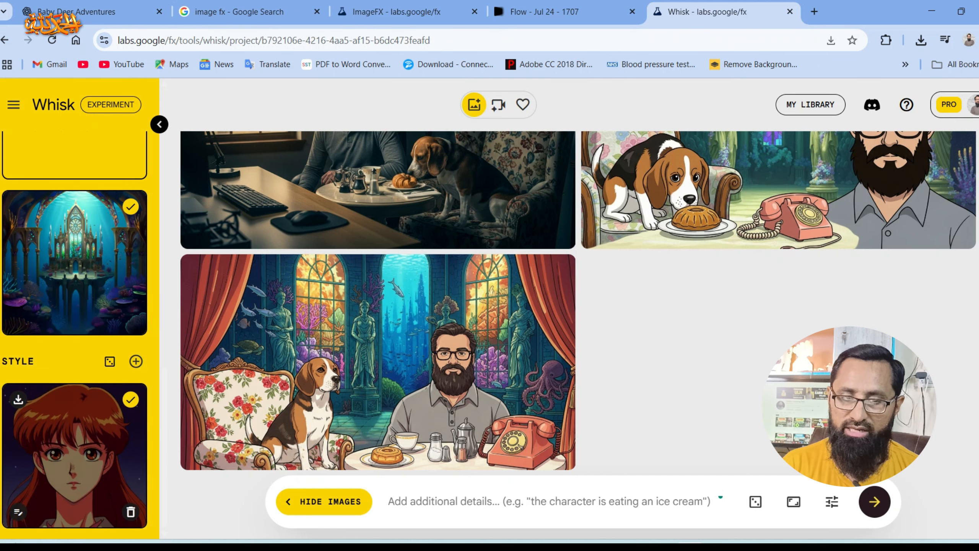
Delete all scene references: the entry that failed to load, the home-office desk and the underwater palace
scroll(75, 335, "up", 5)
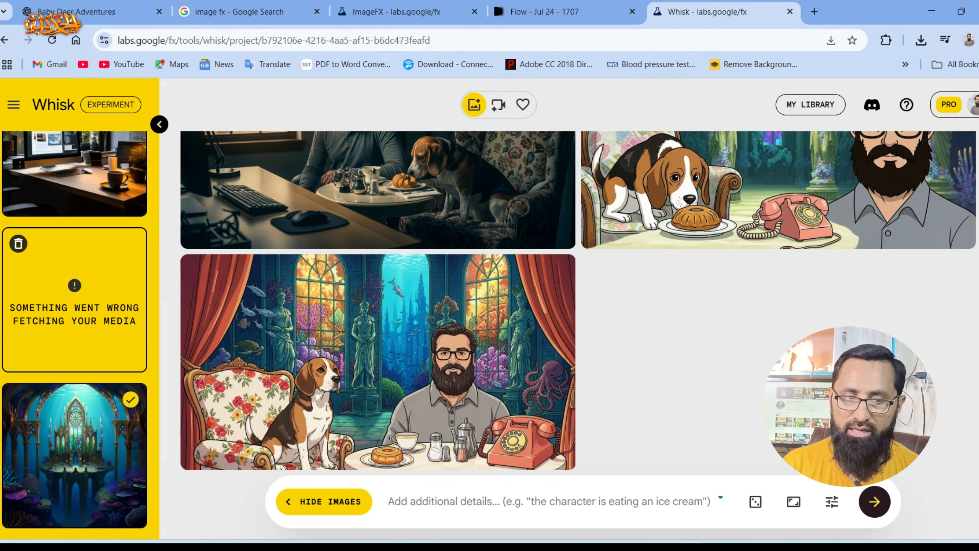
left_click(18, 243)
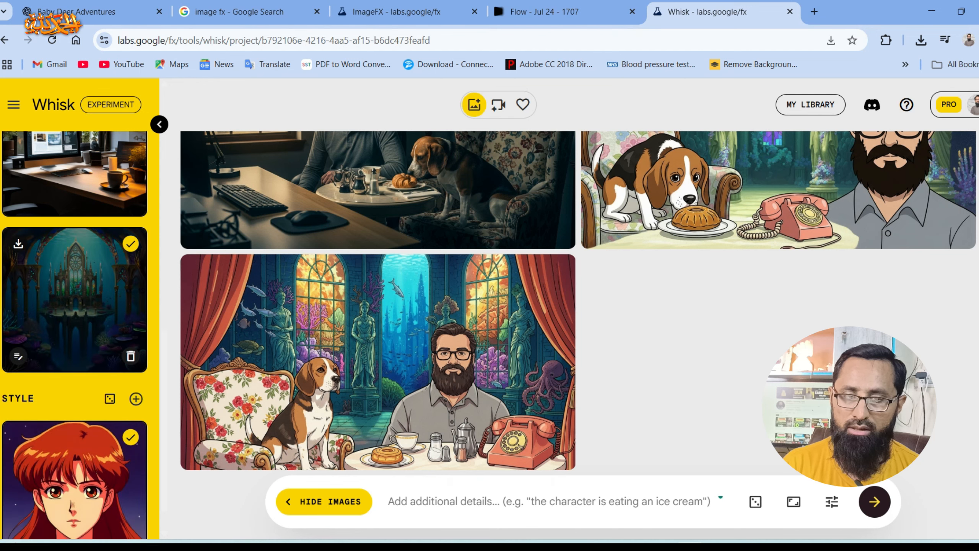
left_click(18, 243)
scroll(18, 247, "up", 3)
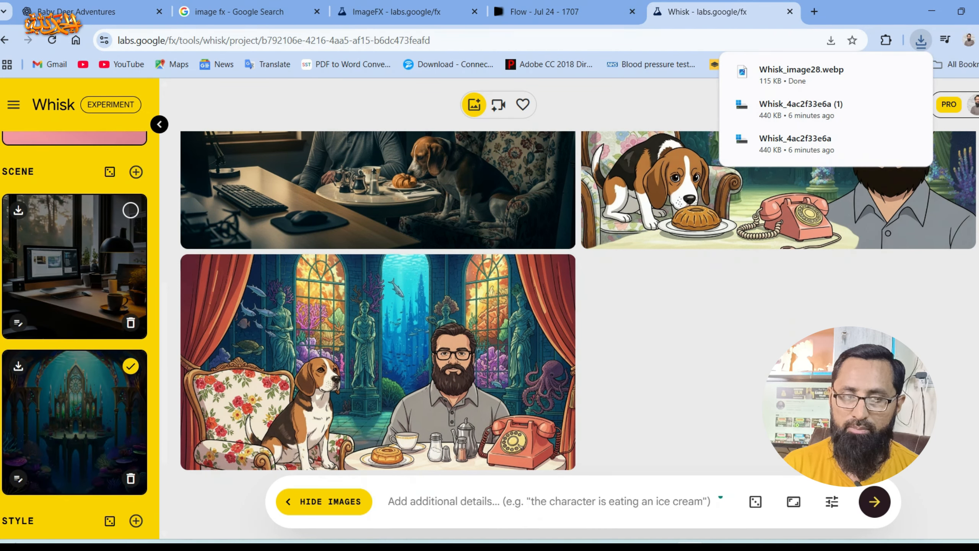
left_click(130, 323)
left_click(131, 322)
scroll(131, 323, "up", 3)
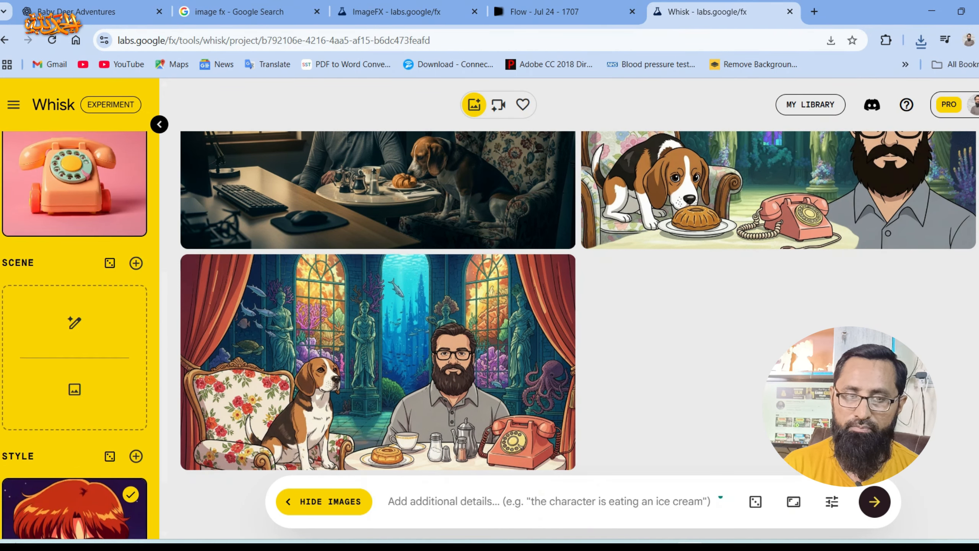
Delete all subject references: the bearded man's portrait, the toy telephone and the beagle at the café table
scroll(131, 322, "up", 2)
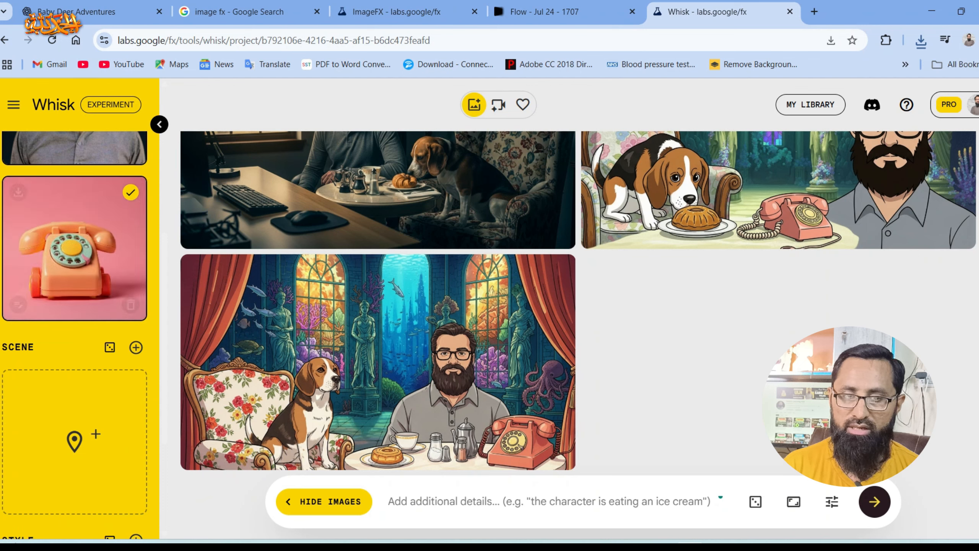
scroll(131, 309, "up", 5)
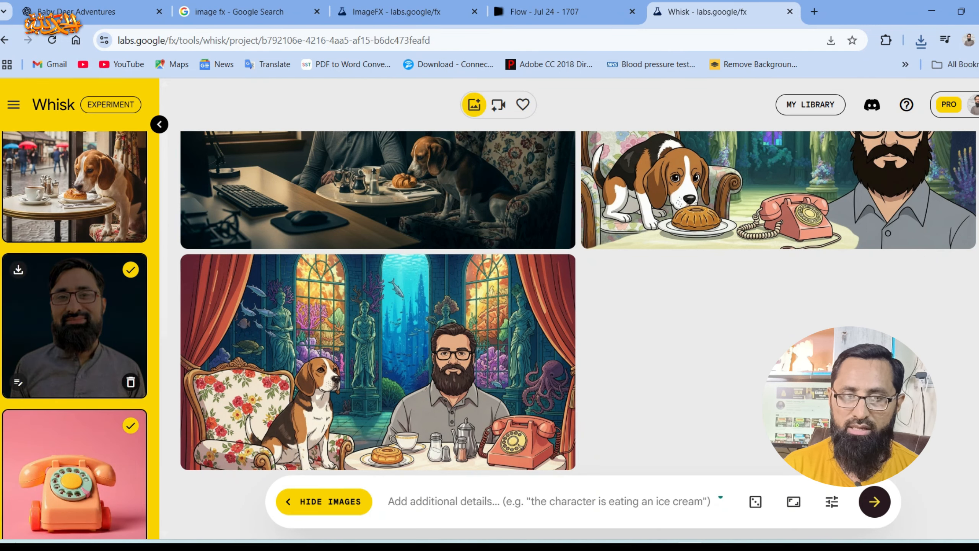
left_click(131, 381)
left_click(130, 381)
double_click(131, 227)
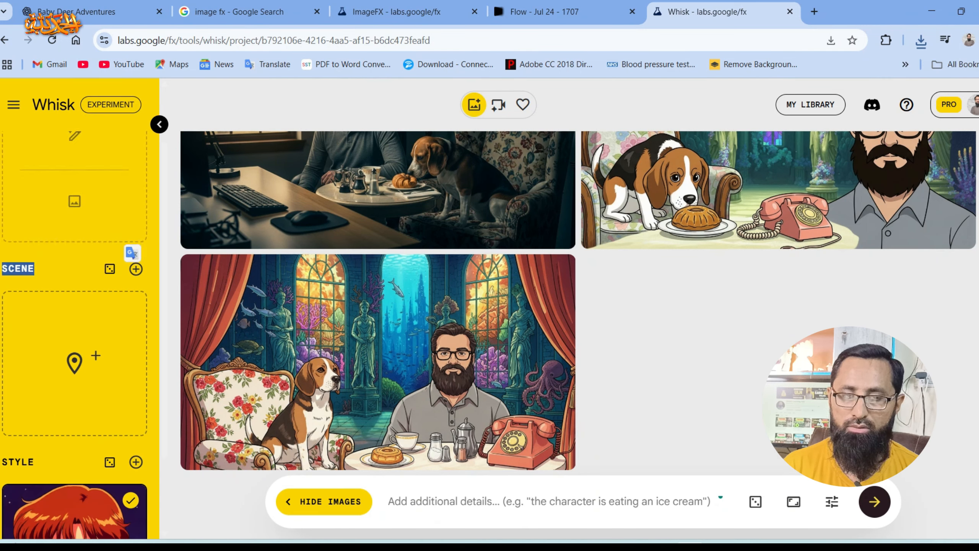
Delete the red-haired anime portrait, the last remaining picture in the style references
scroll(78, 309, "down", 2)
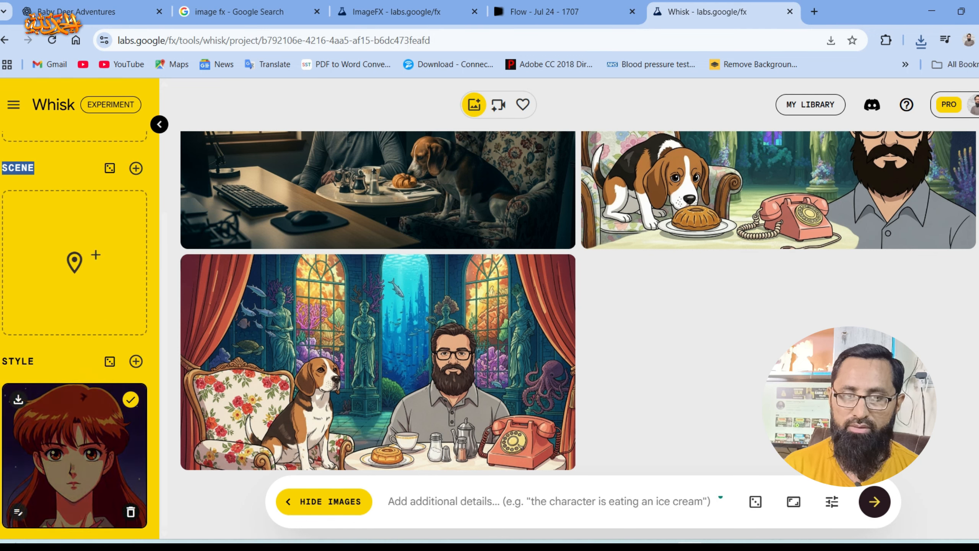
left_click(104, 478)
left_click(130, 512)
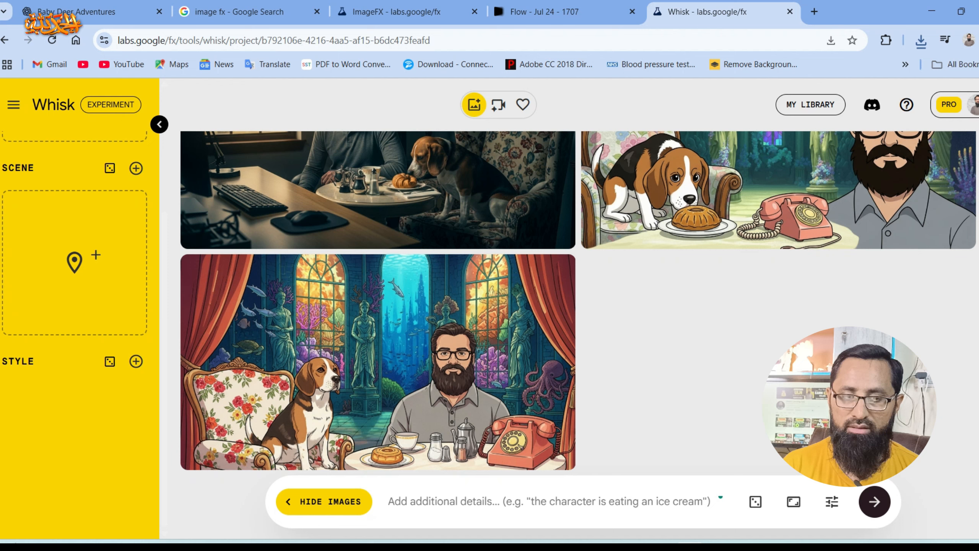
Fill the emptied subject, scene and style references with one random picture each and generate new images from them
scroll(74, 478, "up", 4)
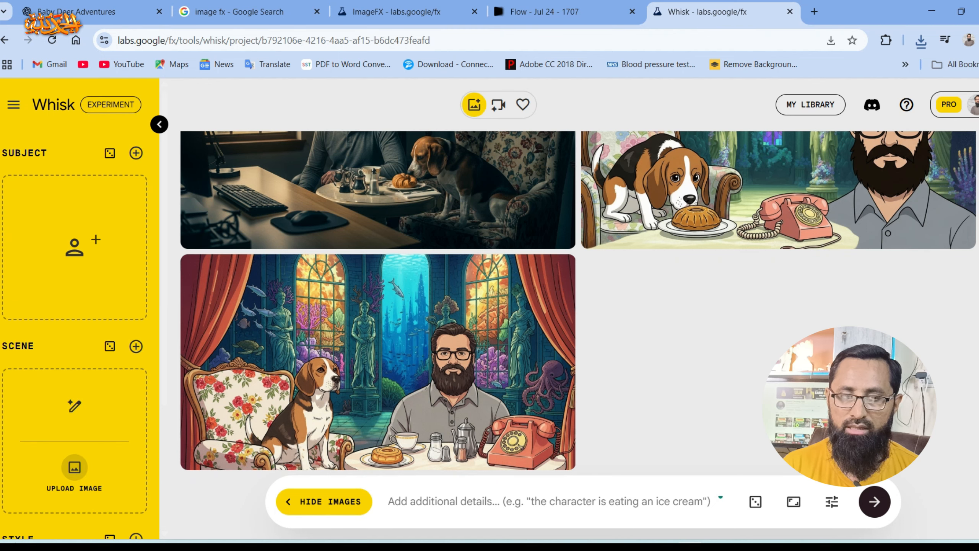
left_click(110, 153)
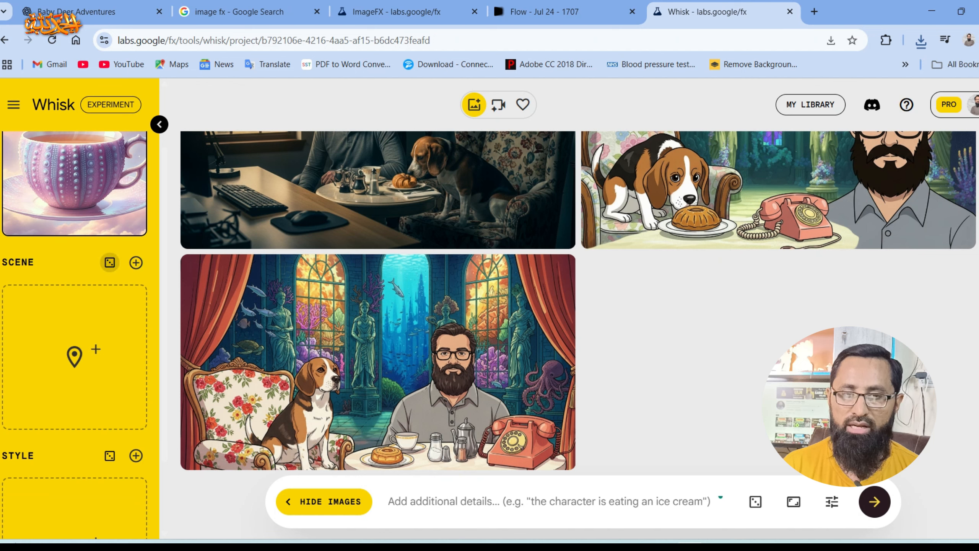
left_click(110, 263)
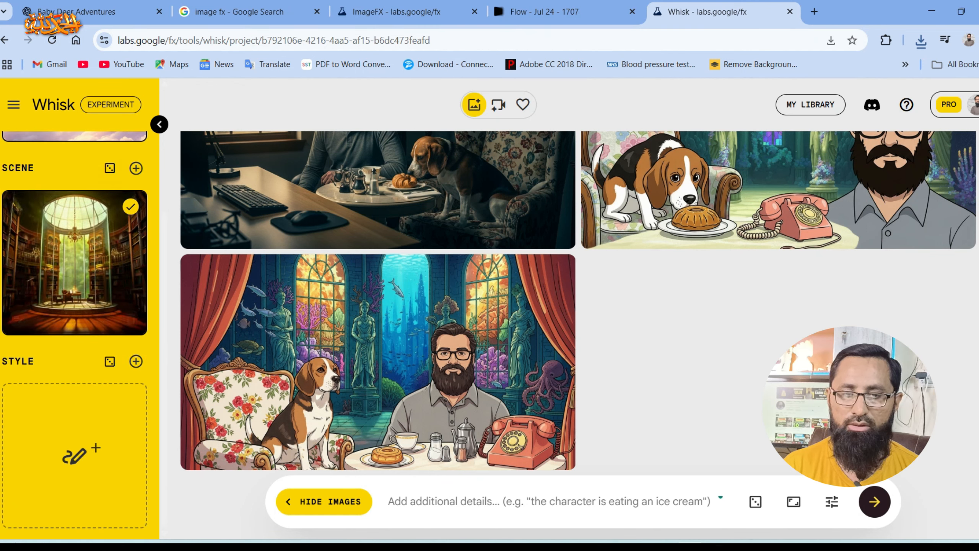
left_click(110, 361)
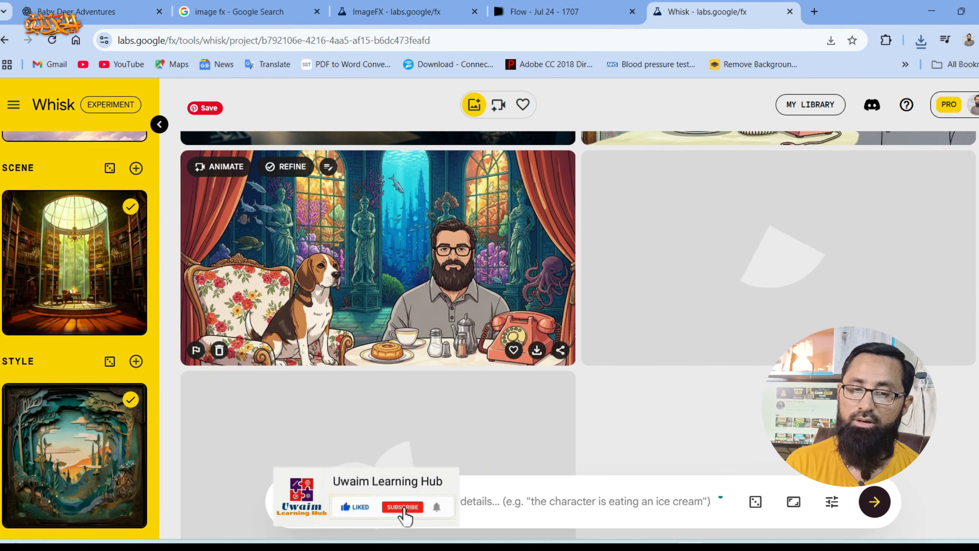
right_click(485, 302)
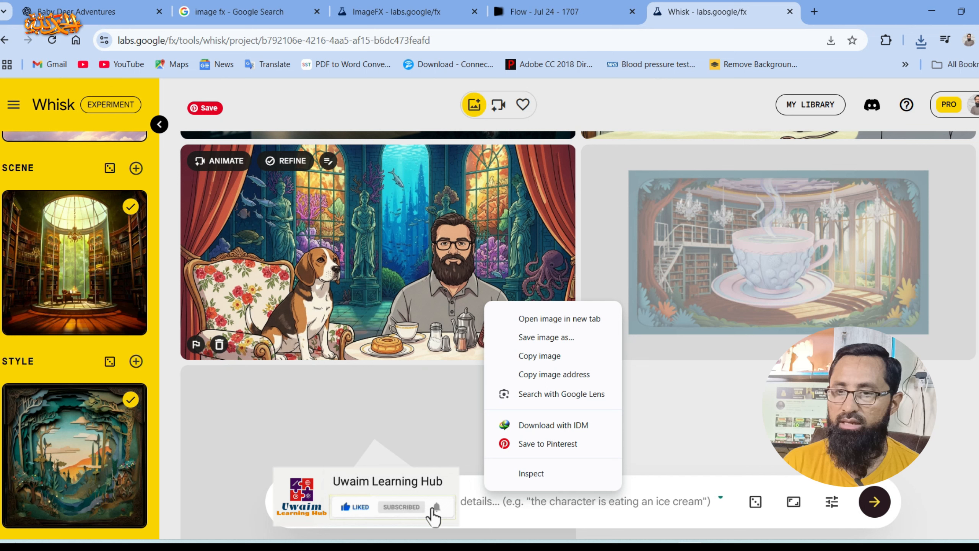
key("Escape")
scroll(378, 359, "down", 3)
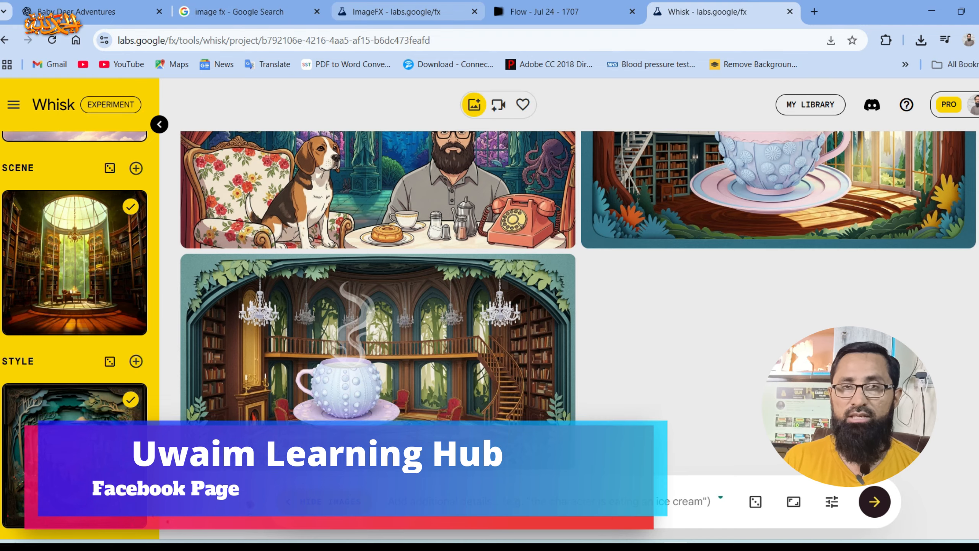
Revisit the ImageFX page and the Flow Scenebuilder project, and return to the generated teacup images in Whisk
left_click(401, 12)
left_click(551, 12)
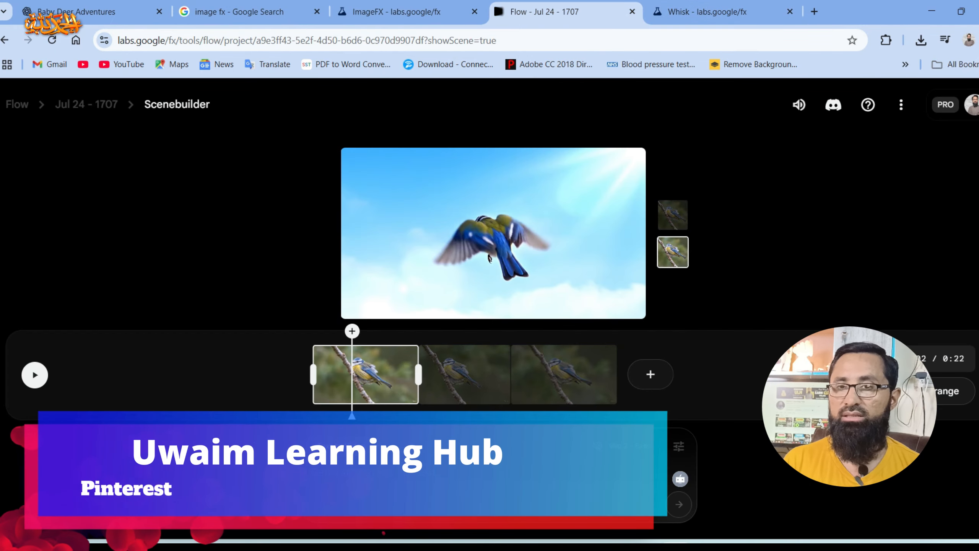
left_click(707, 12)
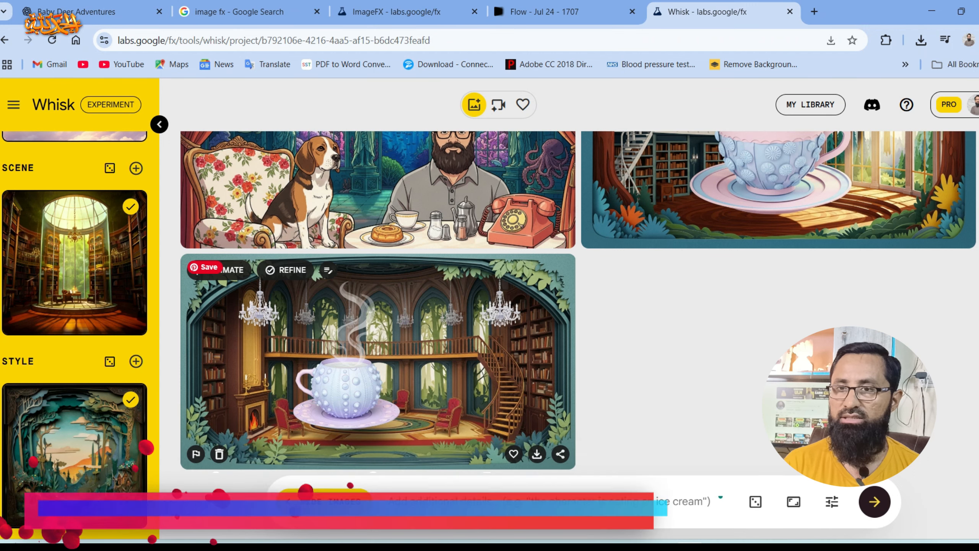
scroll(378, 347, "up", 1)
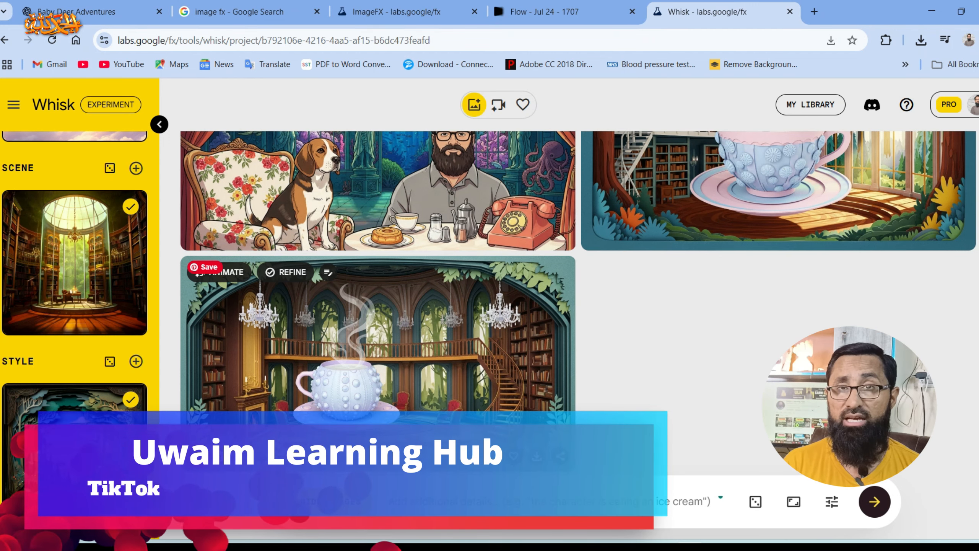